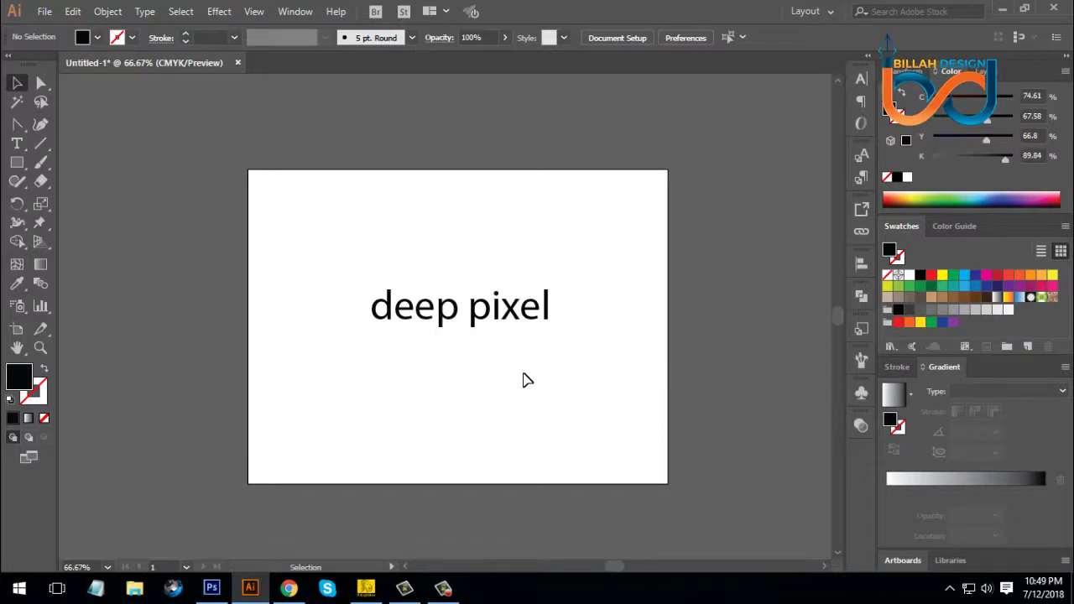
Step: Check the 'deep pixel' text at 100% zoom, then bring up the channel's YouTube Videos page in Chrome
key("ctrl+1")
left_click_drag(556, 376, 554, 375)
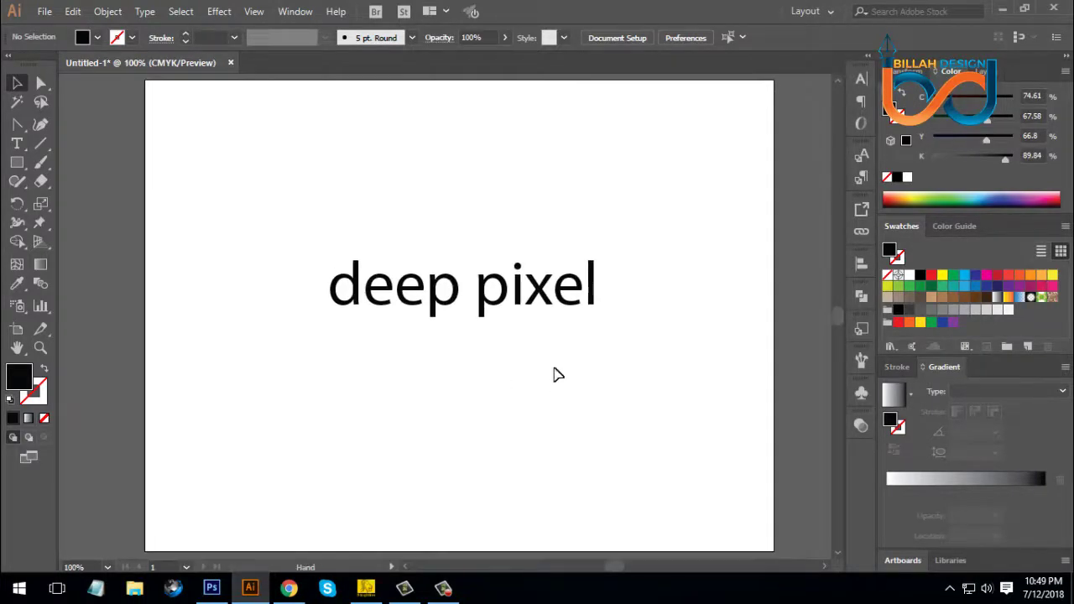
key("ctrl+minus")
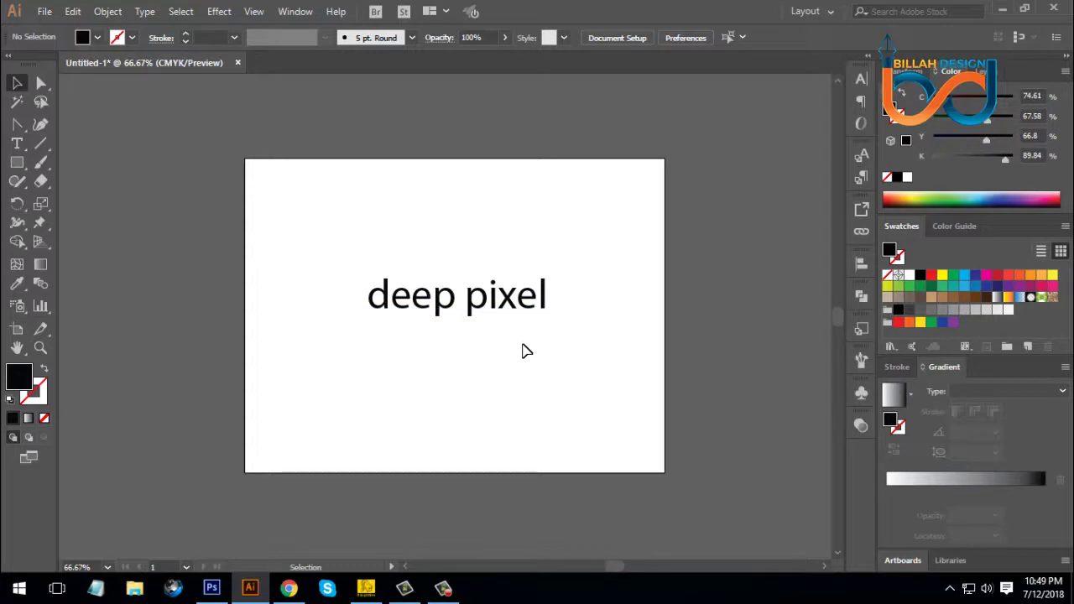
left_click(503, 299)
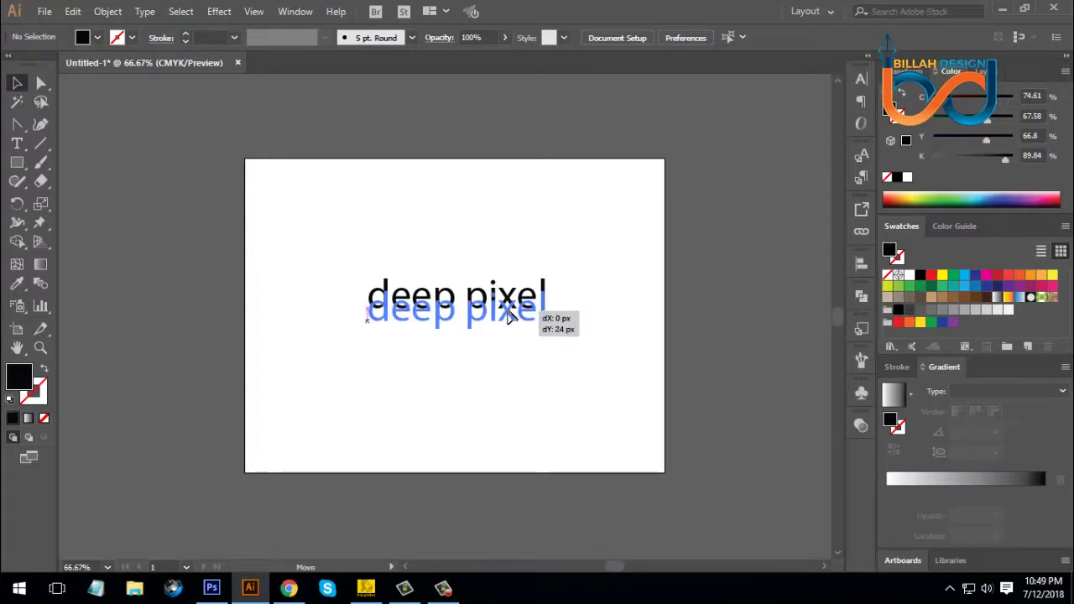
left_click(544, 376)
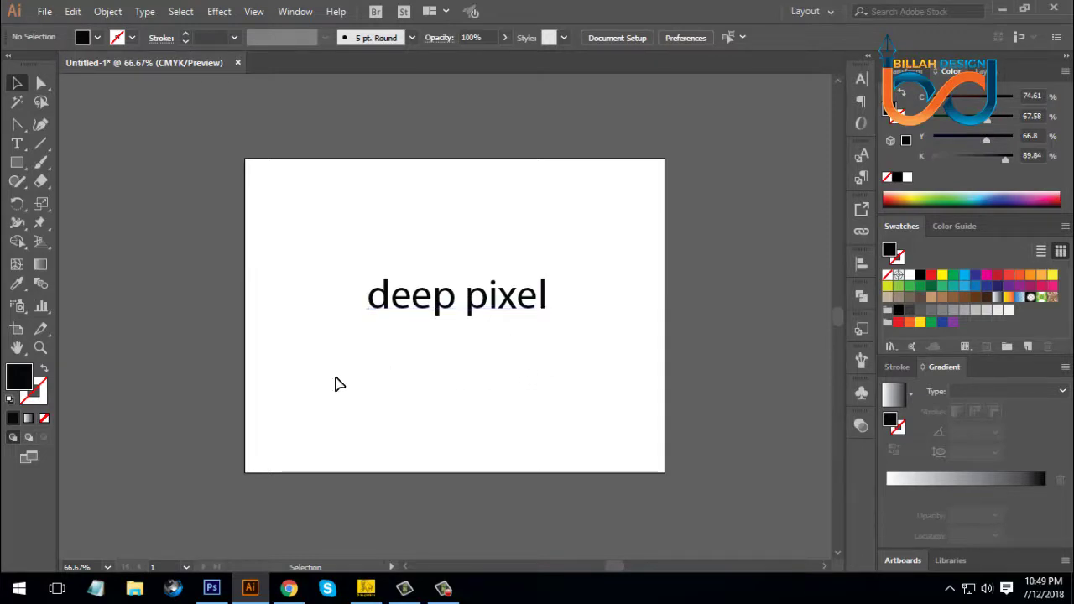
left_click(289, 587)
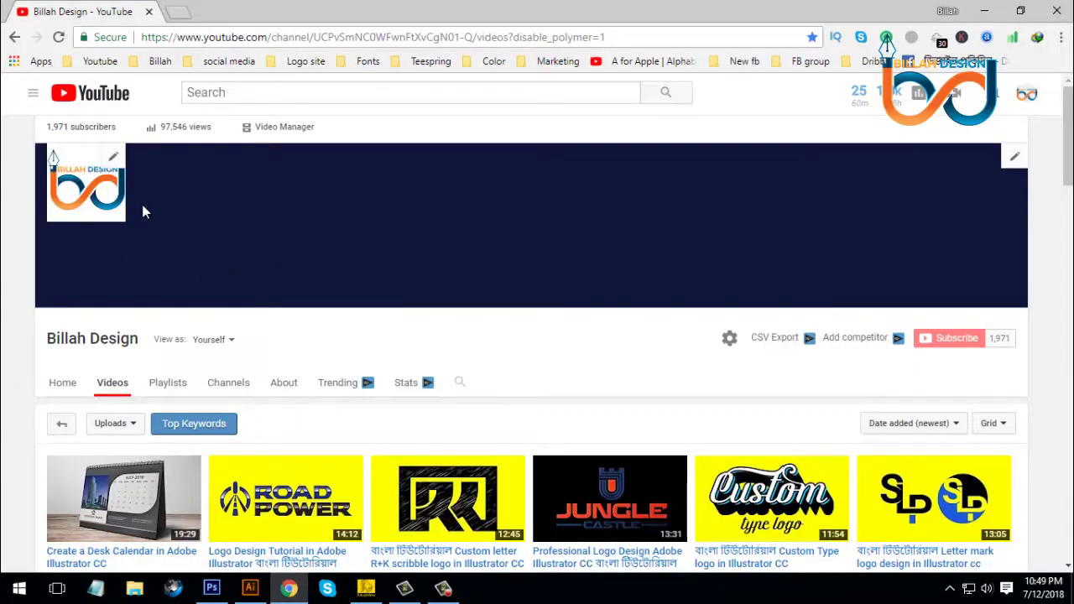
Step: Browse the channel's logo tutorial thumbnails on YouTube, then return to the Illustrator document
scroll(12, 304, "down", 3)
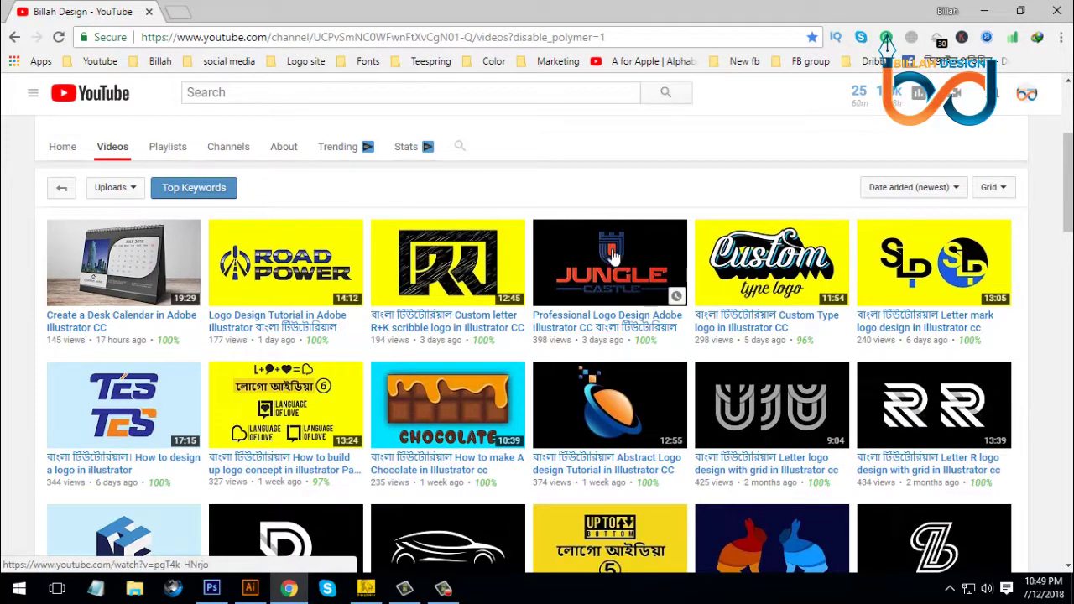
scroll(100, 277, "down", 2)
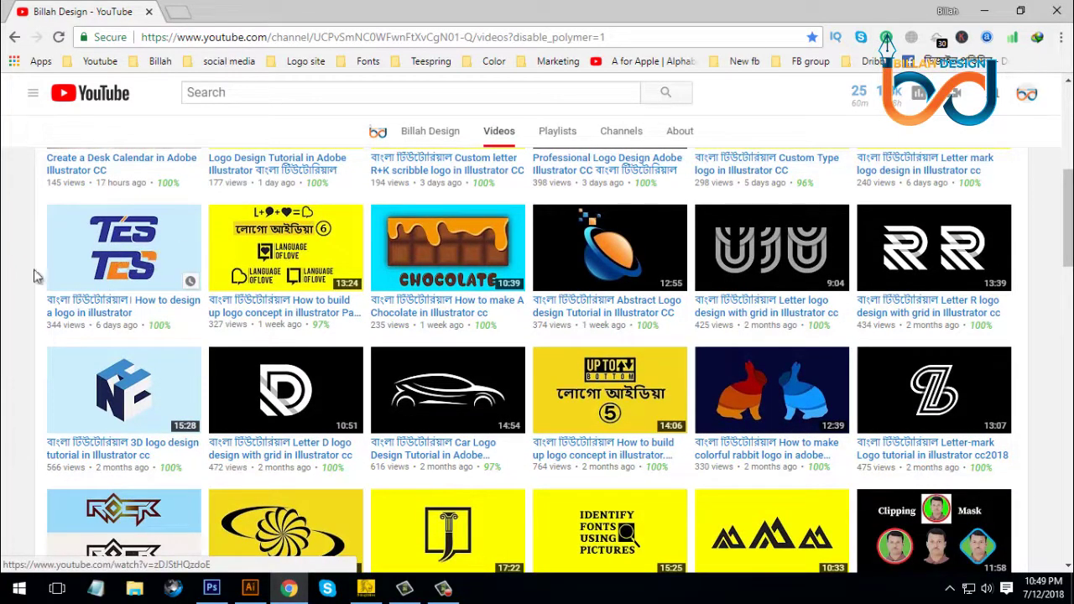
scroll(26, 280, "down", 1)
scroll(26, 280, "down", 1)
scroll(310, 269, "up", 1)
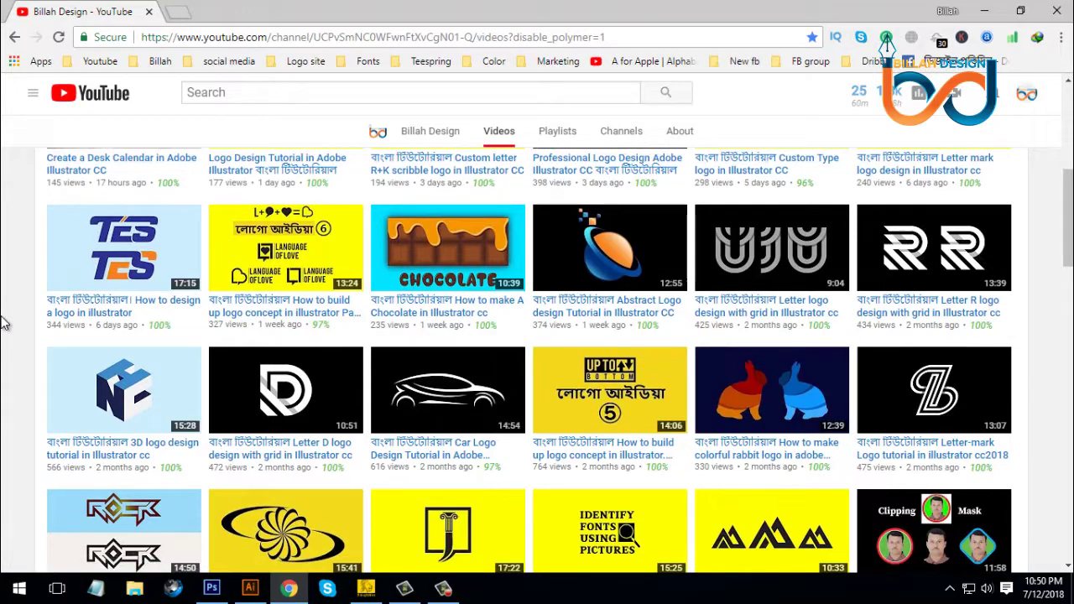
scroll(5, 323, "down", 6)
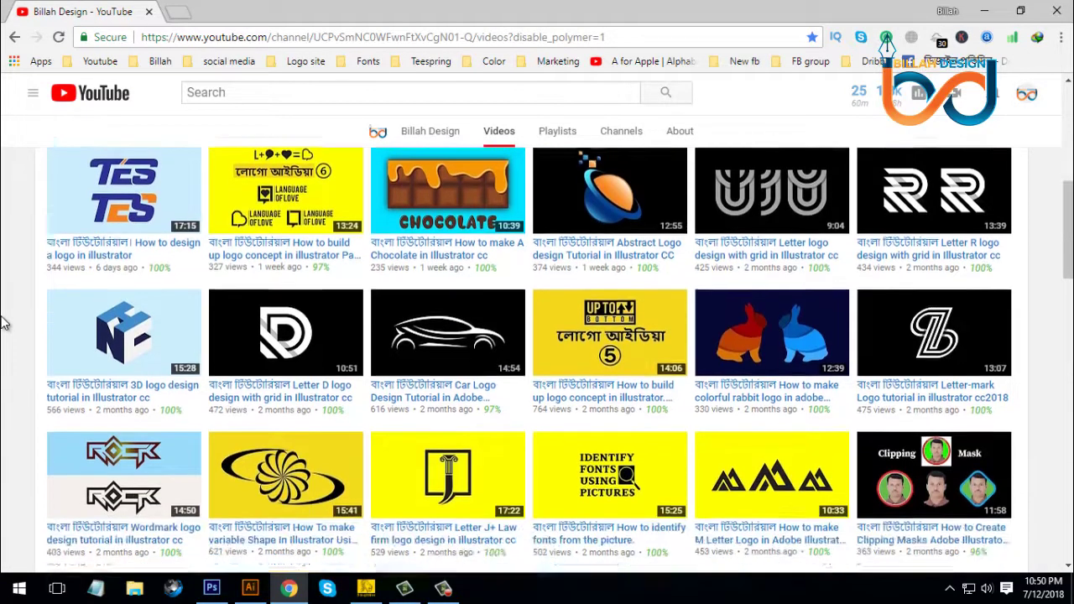
scroll(4, 323, "down", 2)
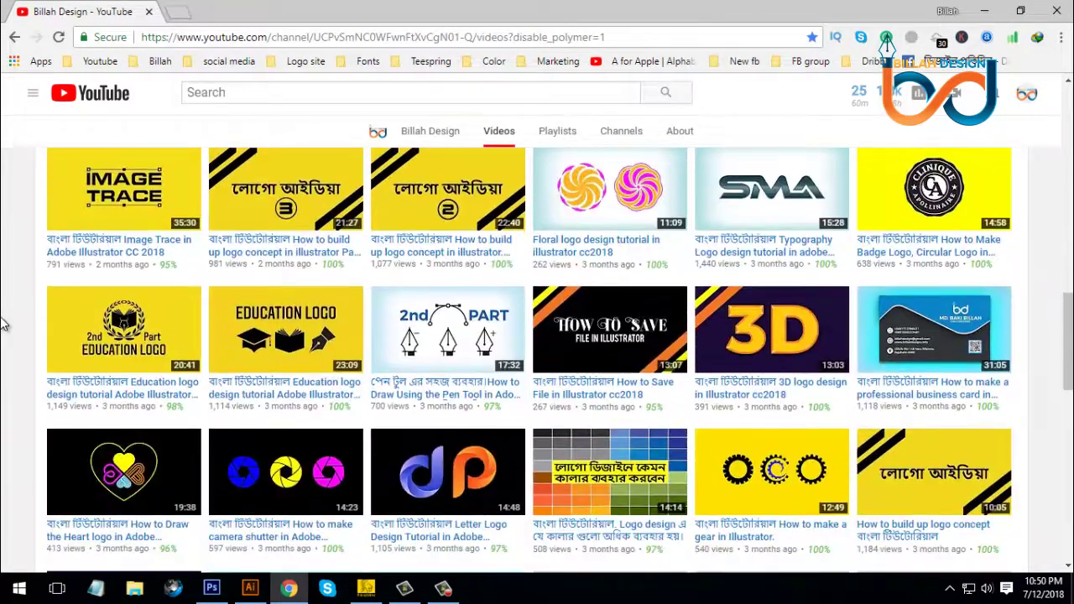
scroll(9, 313, "up", 1)
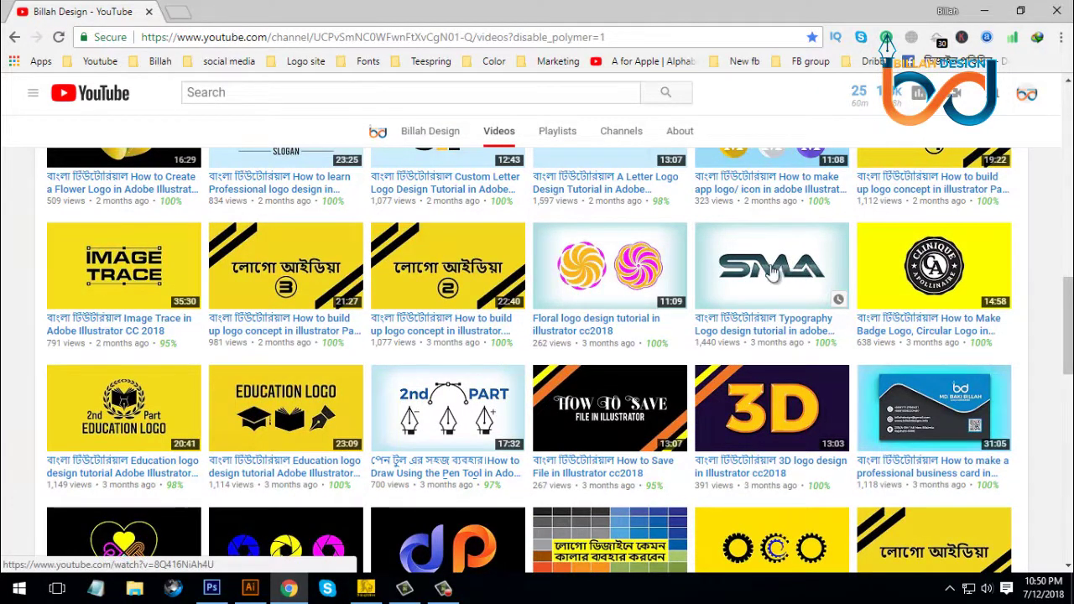
scroll(779, 271, "down", 1)
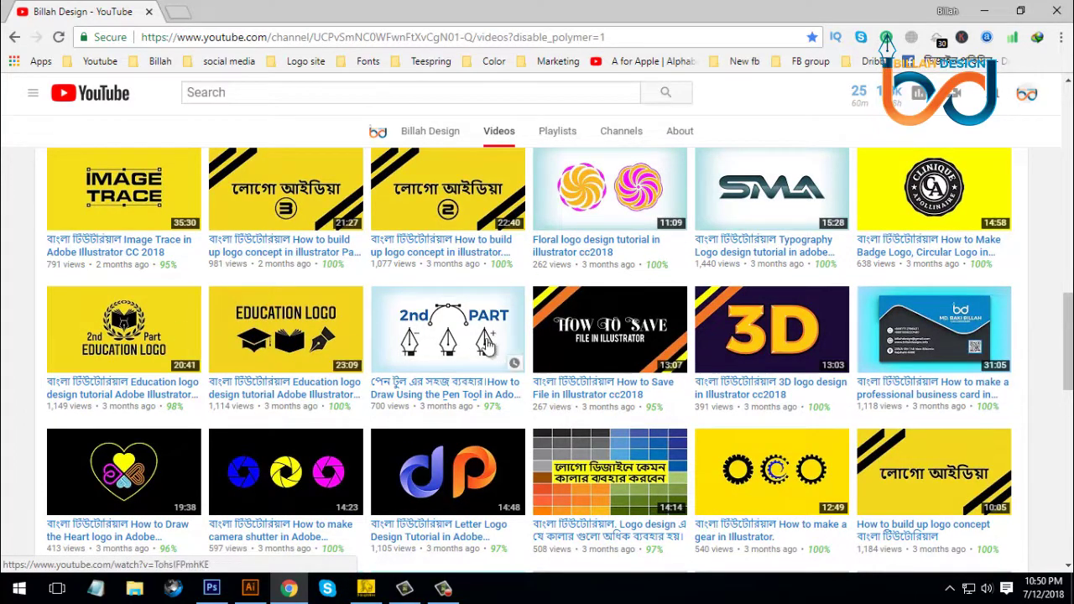
scroll(730, 284, "down", 2)
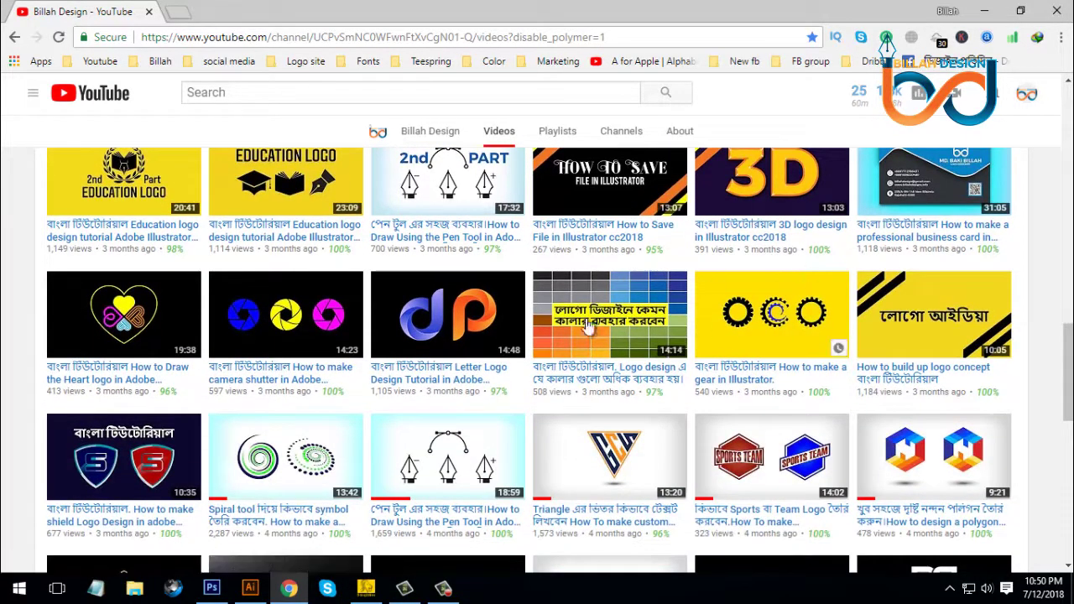
scroll(38, 330, "down", 2)
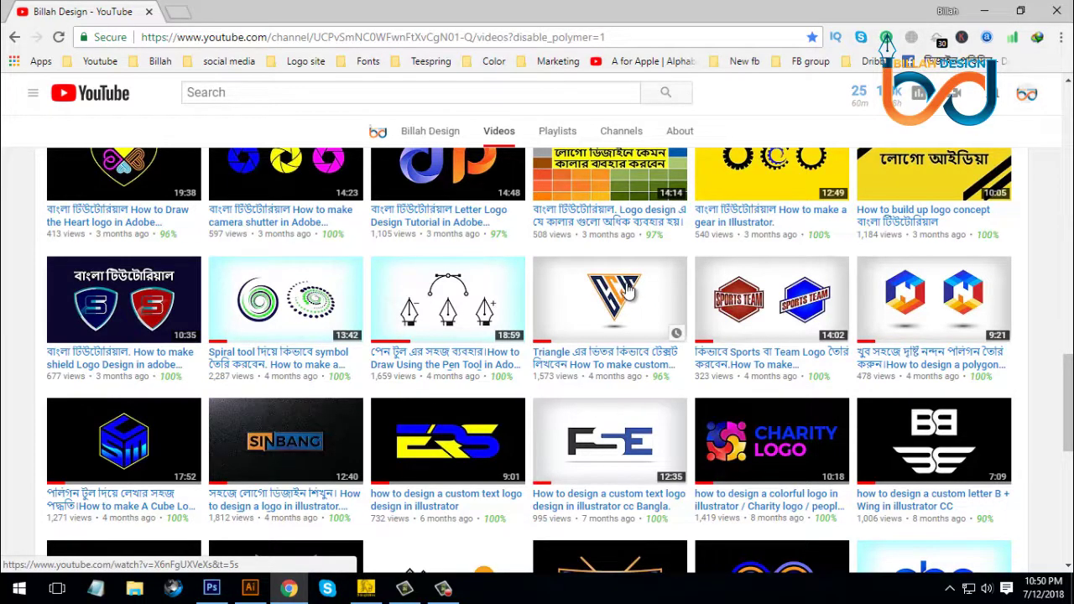
scroll(629, 285, "down", 1)
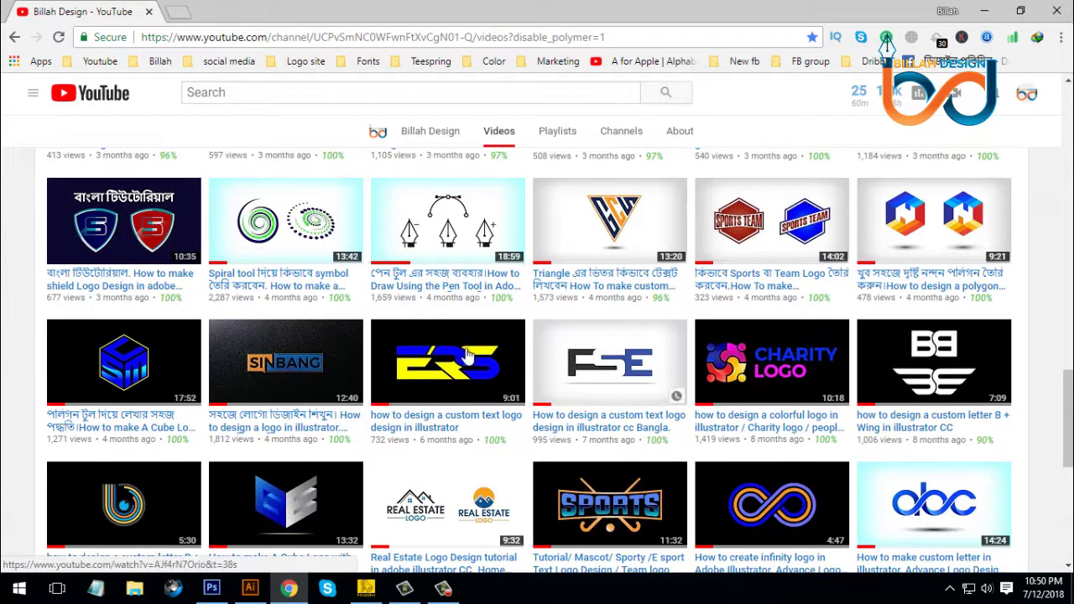
scroll(29, 365, "down", 2)
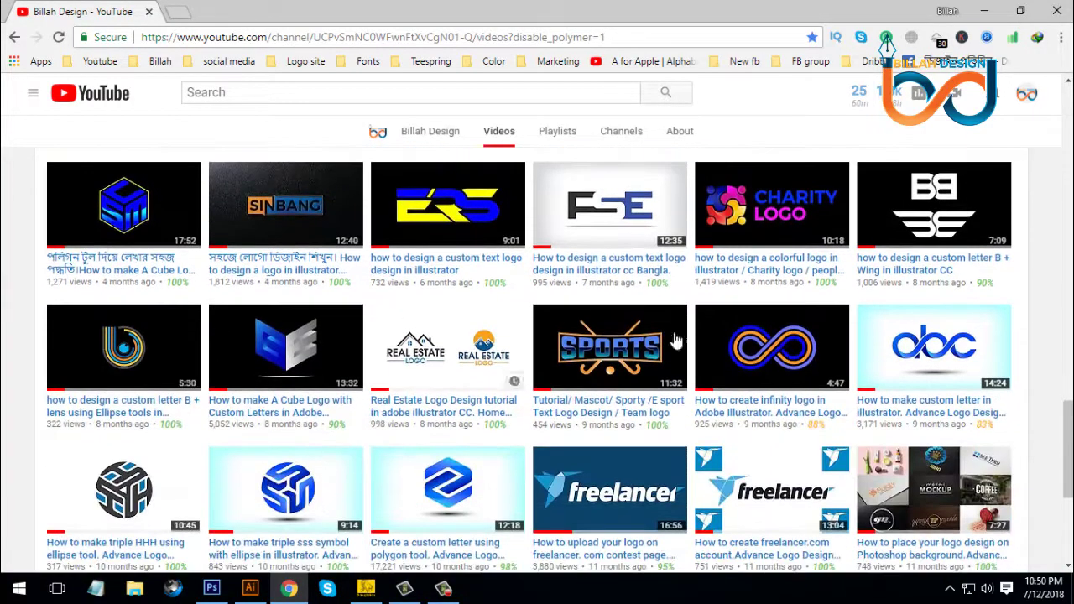
scroll(570, 327, "up", 3)
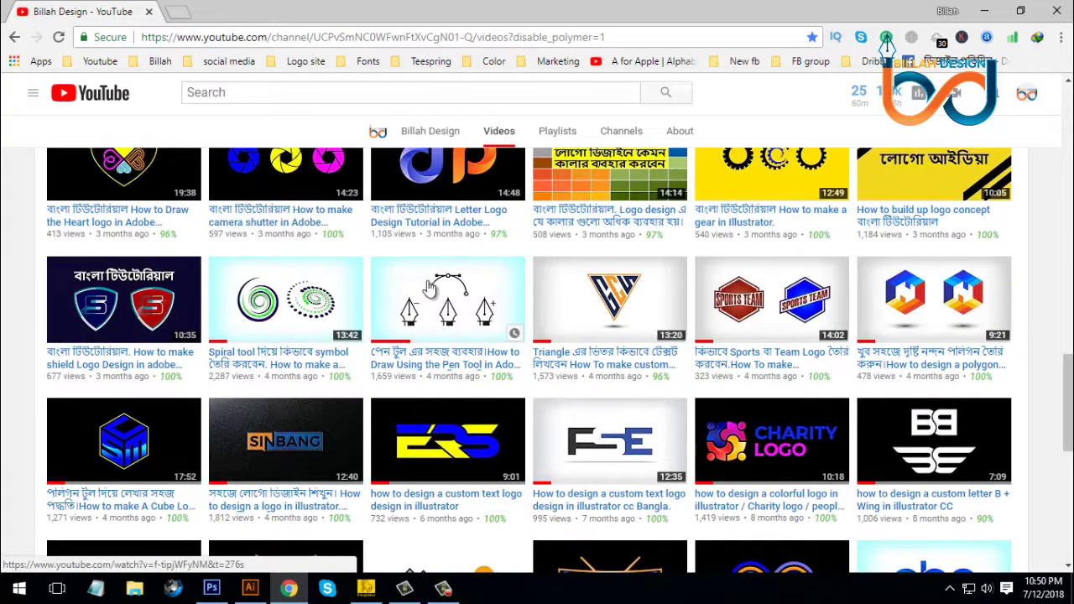
scroll(424, 288, "up", 2)
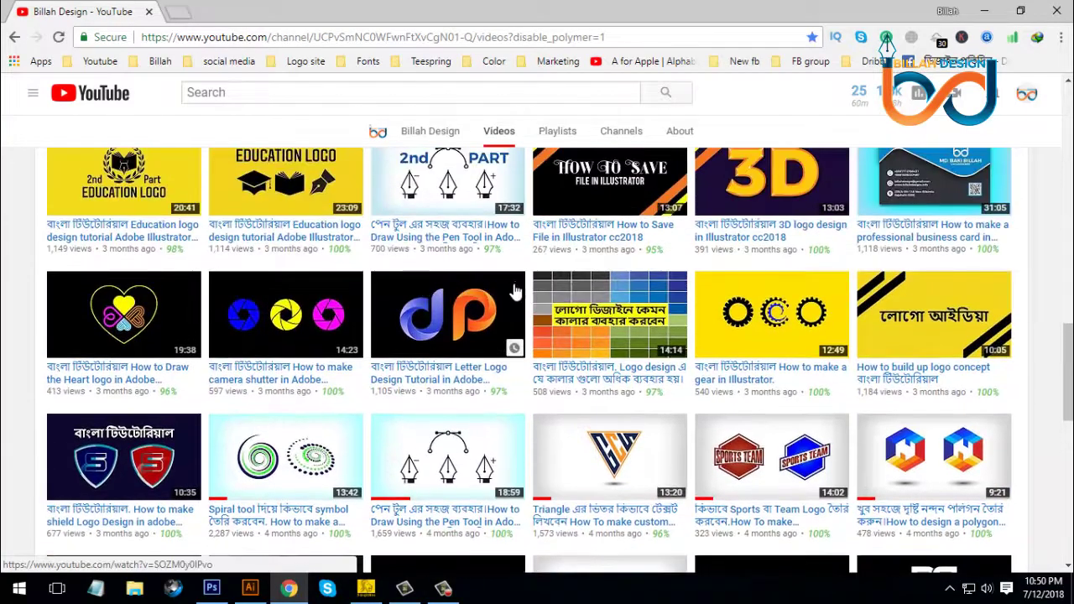
scroll(402, 291, "up", 6)
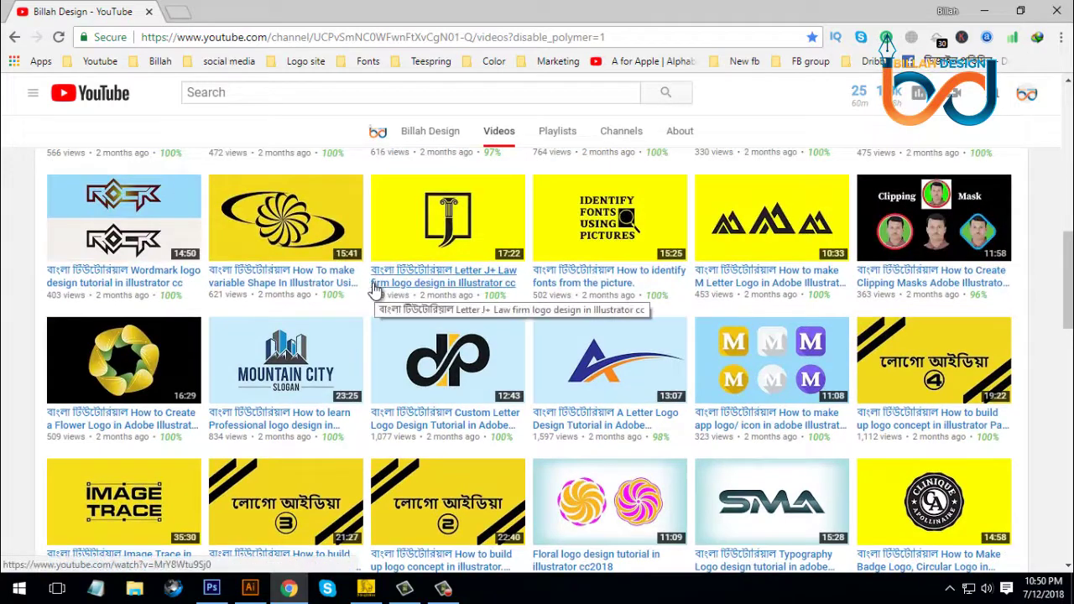
left_click(250, 589)
Step: Set the deep pixel text in the Bitsumishi font
left_click_drag(486, 309, 486, 320)
left_click(509, 377)
left_click(509, 319)
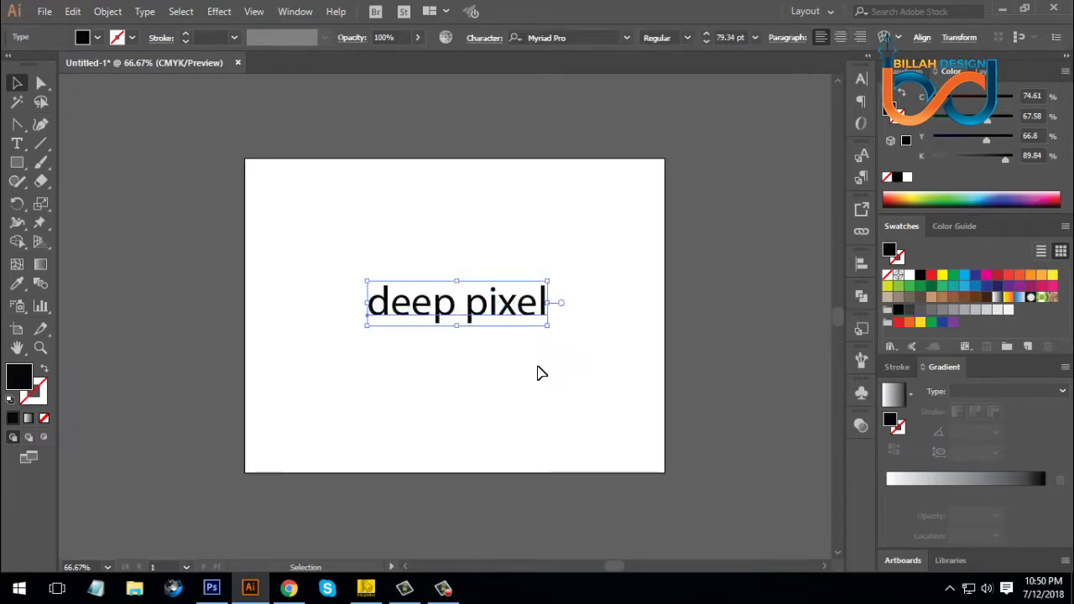
left_click(493, 376)
left_click(499, 324)
left_click(513, 370)
left_click(511, 320)
left_click(529, 371)
left_click(503, 318)
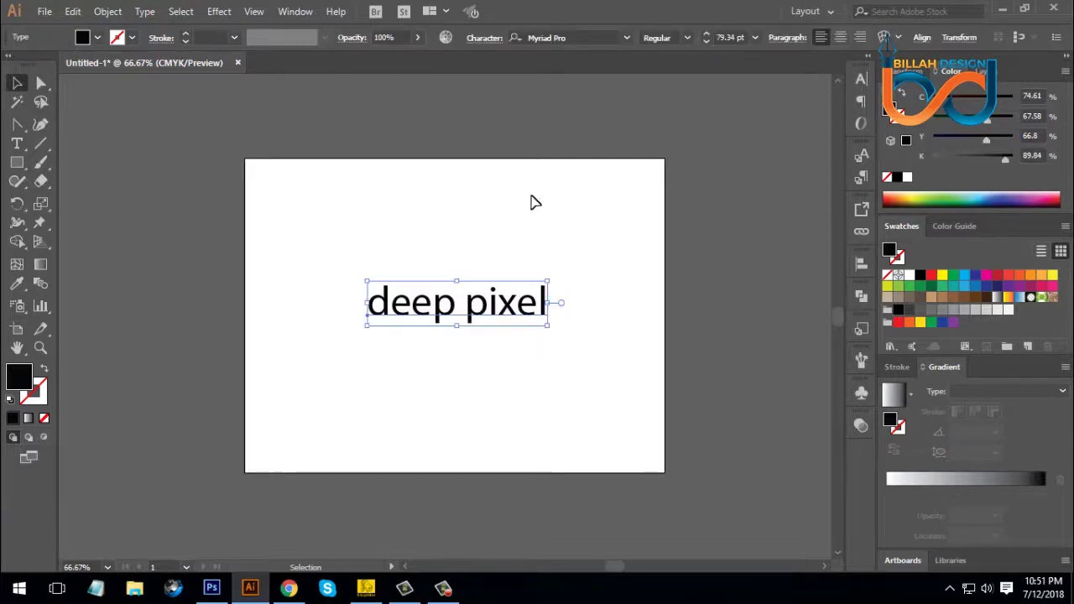
left_click(577, 37)
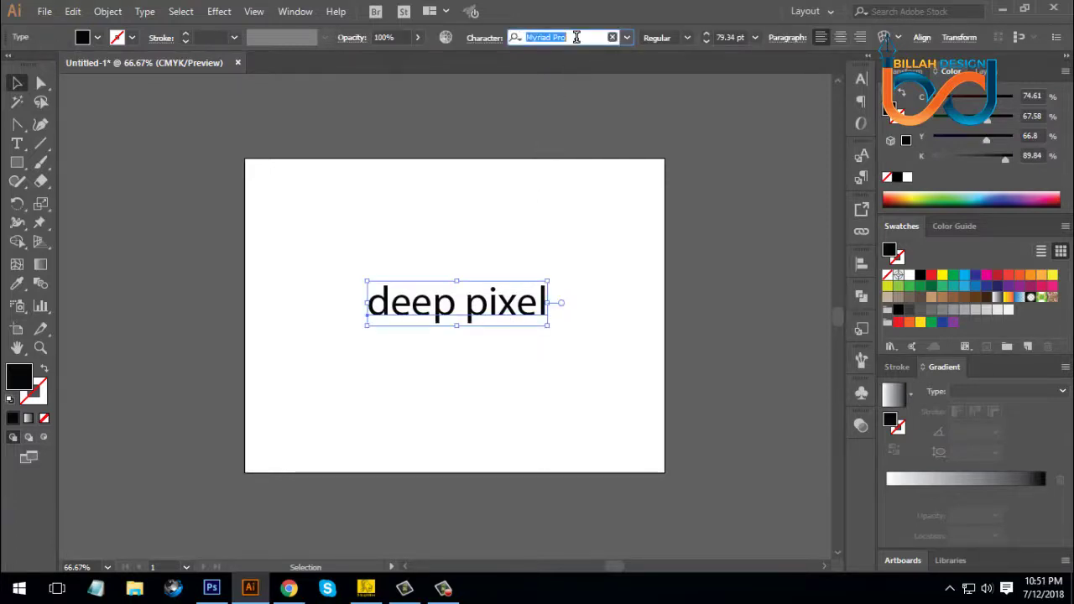
type("bit")
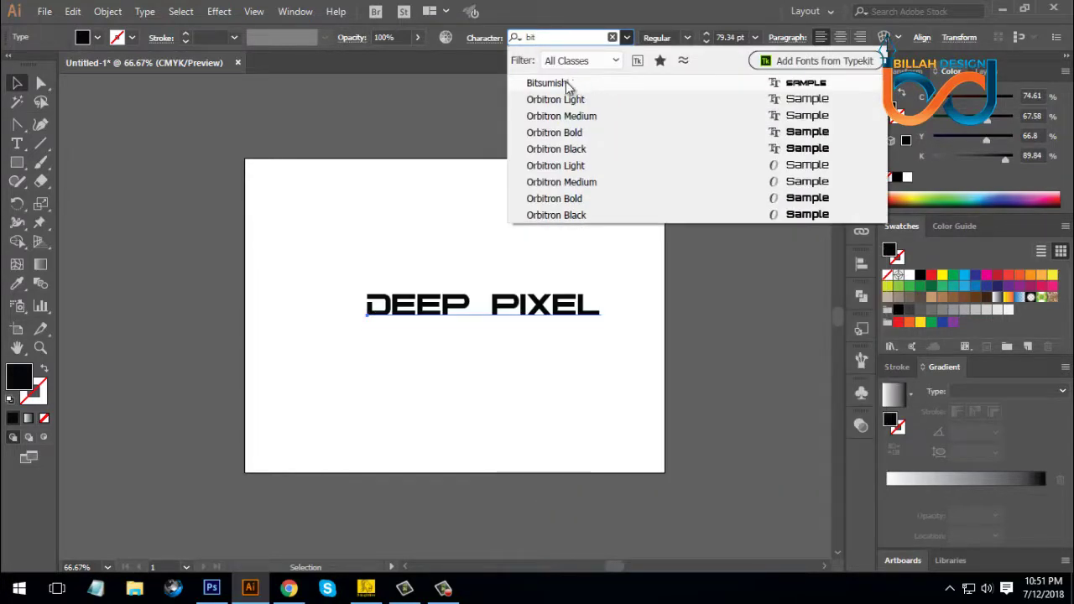
left_click(565, 82)
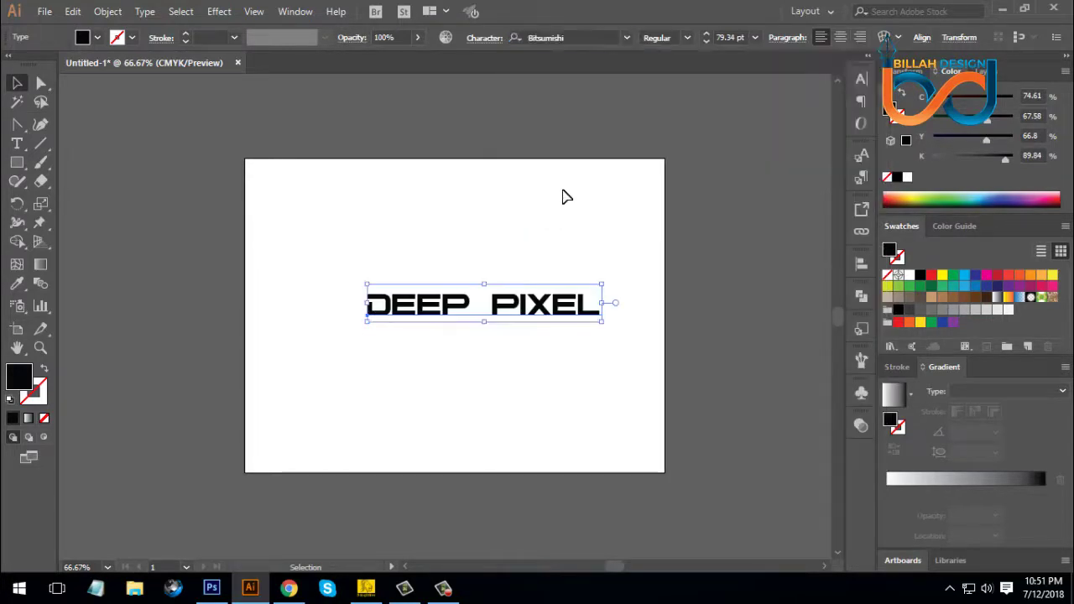
Step: Move the DEEP PIXEL text left and up near the top of the artboard
left_click(572, 228)
left_click_drag(561, 304, 542, 282)
left_click(554, 339)
left_click(563, 366)
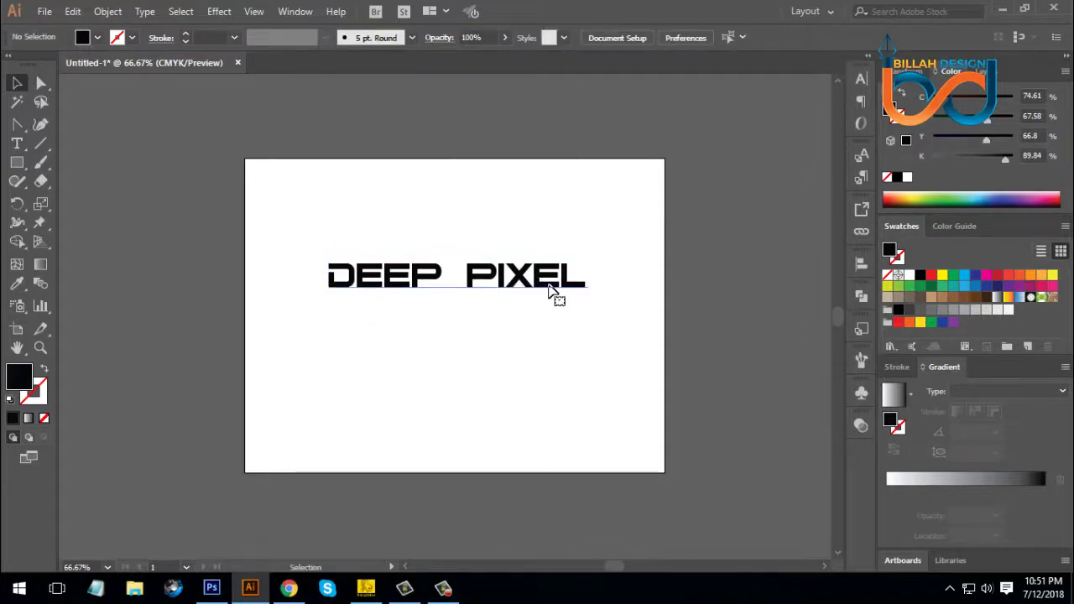
left_click(549, 289)
left_click(581, 366)
left_click_drag(537, 289, 537, 239)
left_click(569, 348)
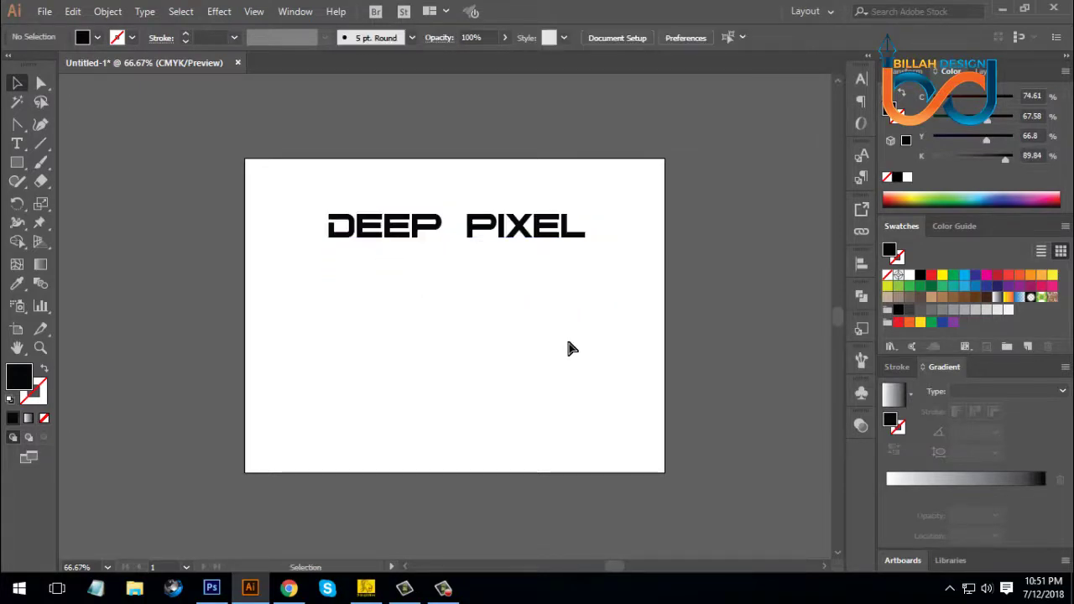
Step: Add a 60 pt text line reading KNOWBILITY below DEEP PIXEL
key("ctrl+1")
mouse_move(588, 364)
left_mouse_down()
mouse_move(580, 333)
mouse_move(591, 362)
left_mouse_up()
left_click(503, 173)
left_click(220, 238)
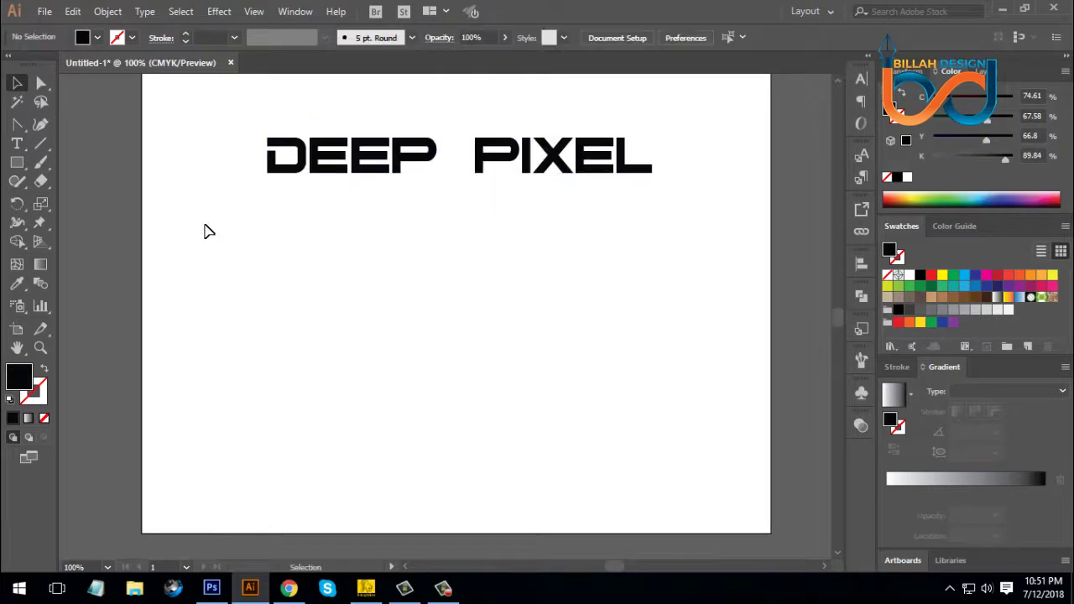
left_click(17, 144)
left_click(379, 291)
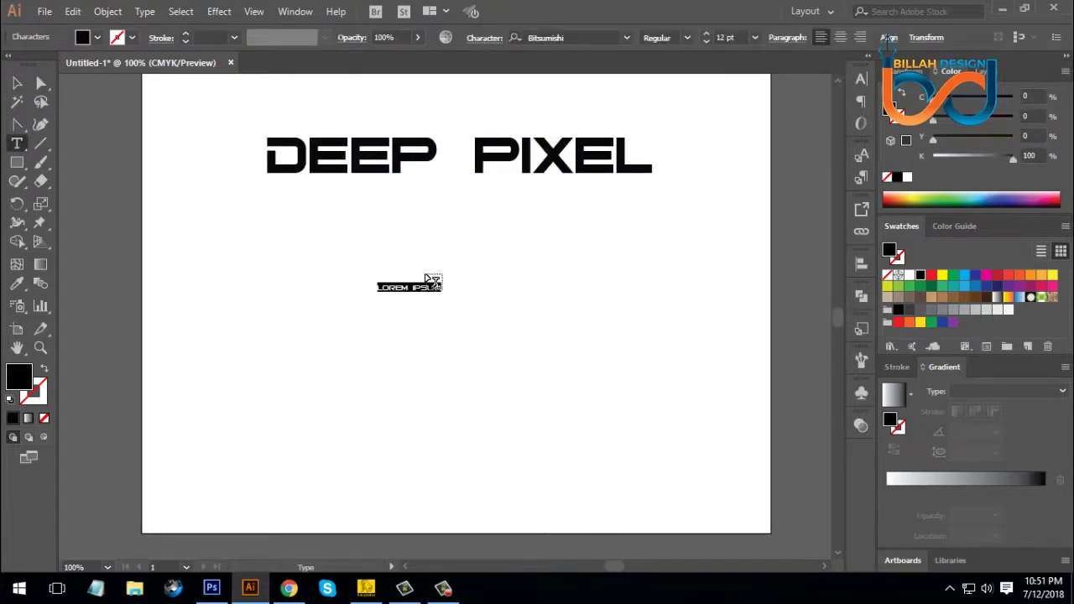
right_click(409, 296)
mouse_move(478, 356)
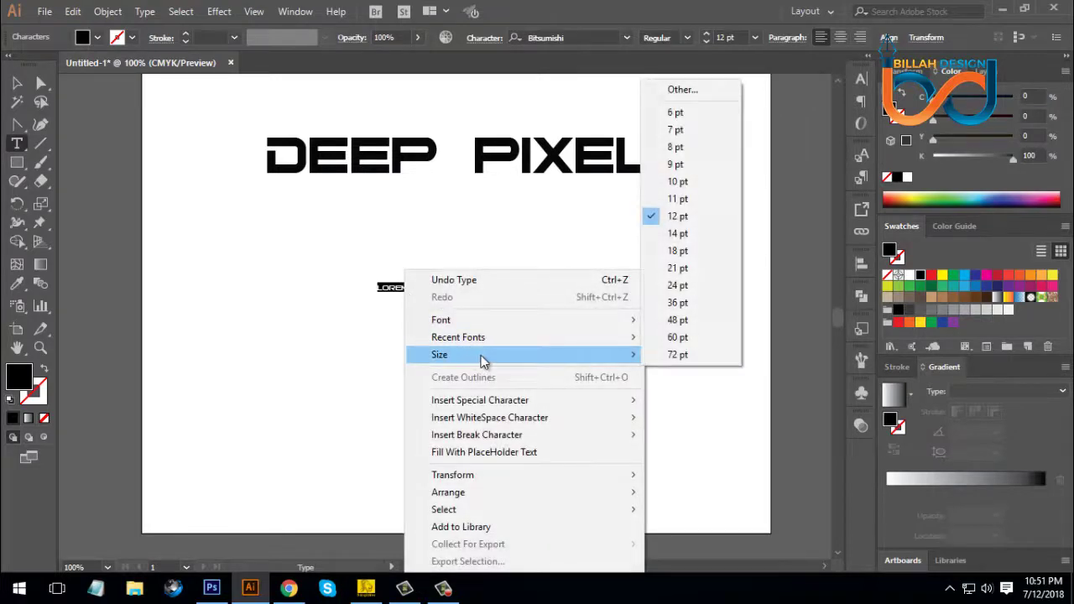
left_click(676, 346)
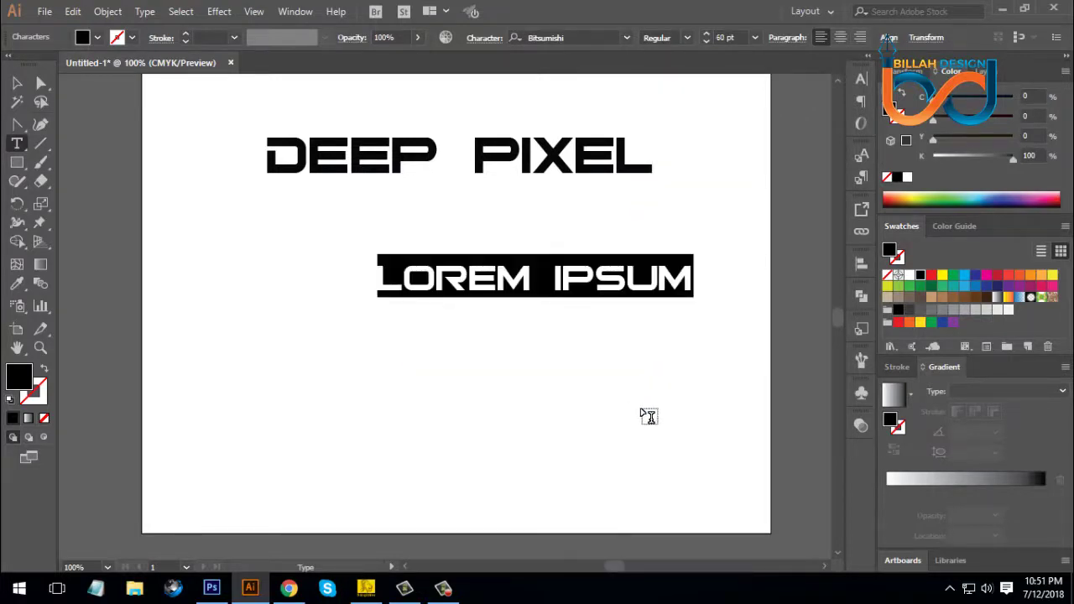
type("KNO")
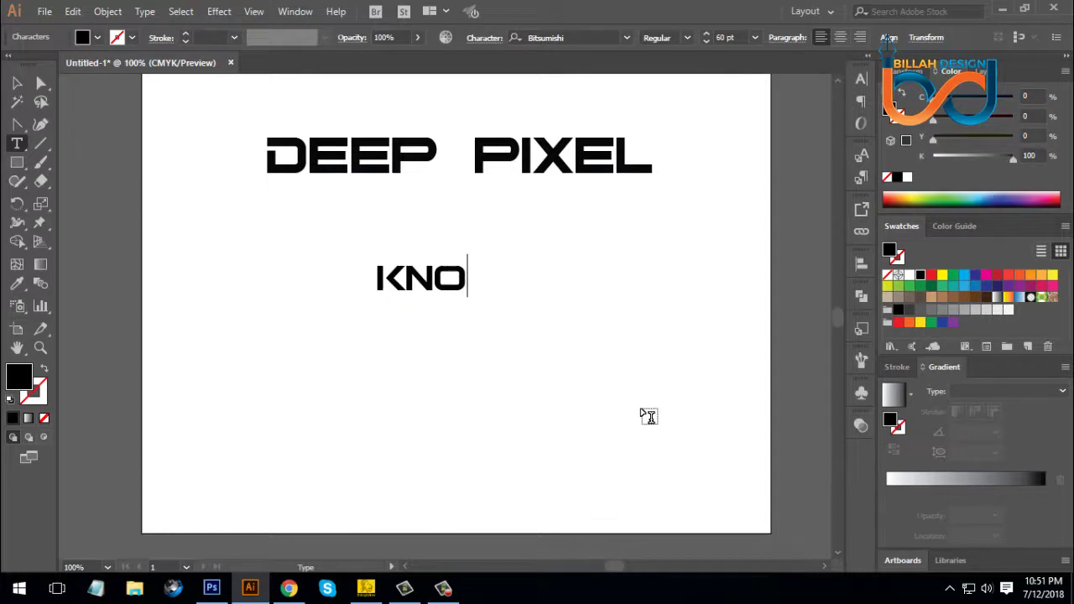
type("WBIL")
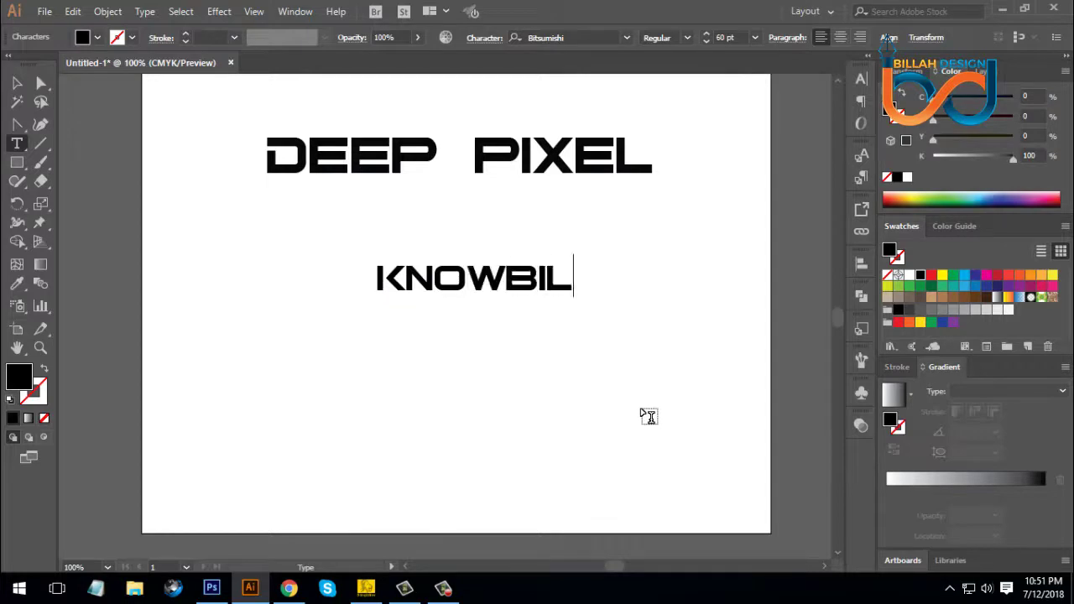
type("ITY")
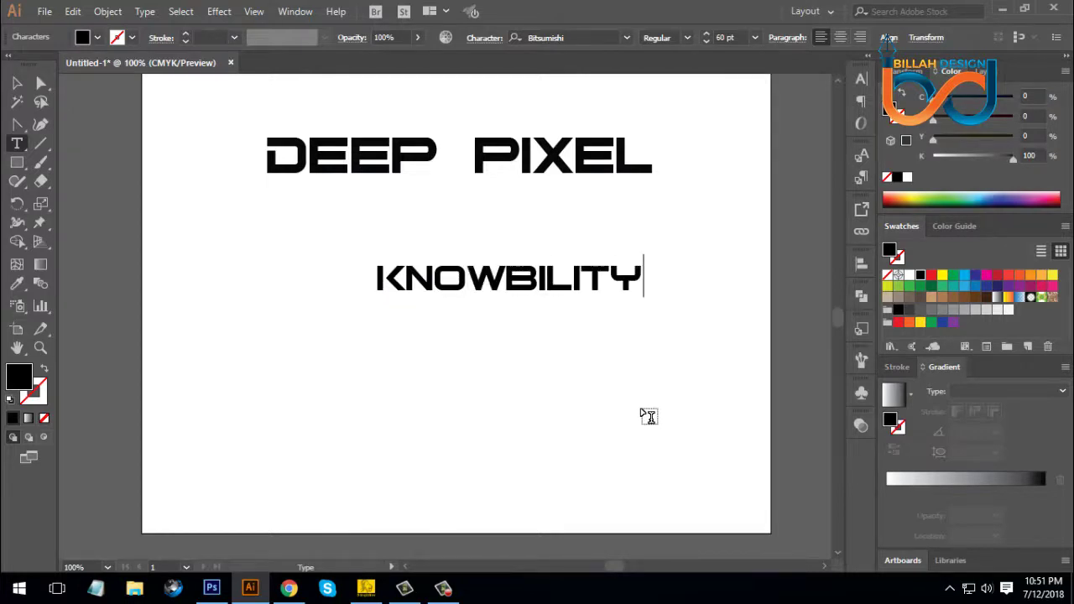
Step: Shift the KNOWBILITY text slightly left and down
left_click(17, 82)
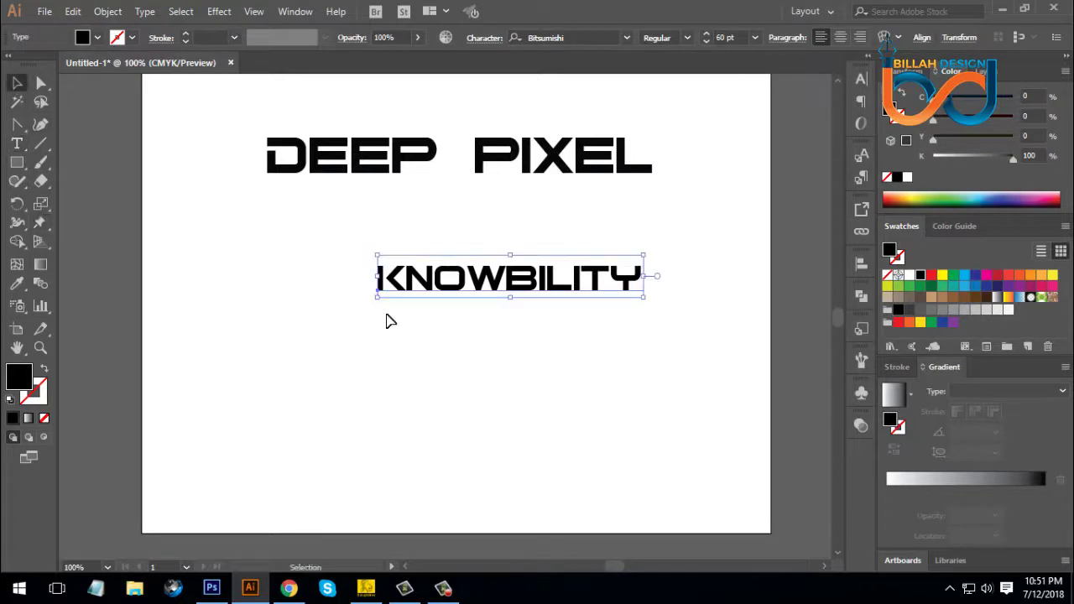
left_click(512, 317)
left_click_drag(521, 299, 487, 307)
left_click(510, 355)
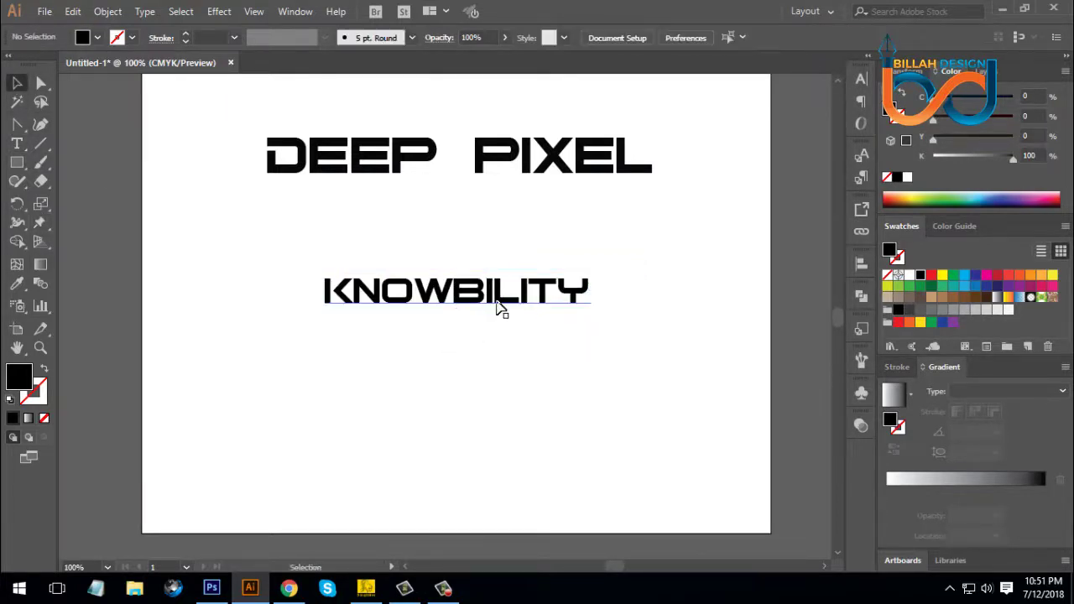
left_click(498, 307)
Step: Set the knowbility text in Nexa Bold
left_click(596, 37)
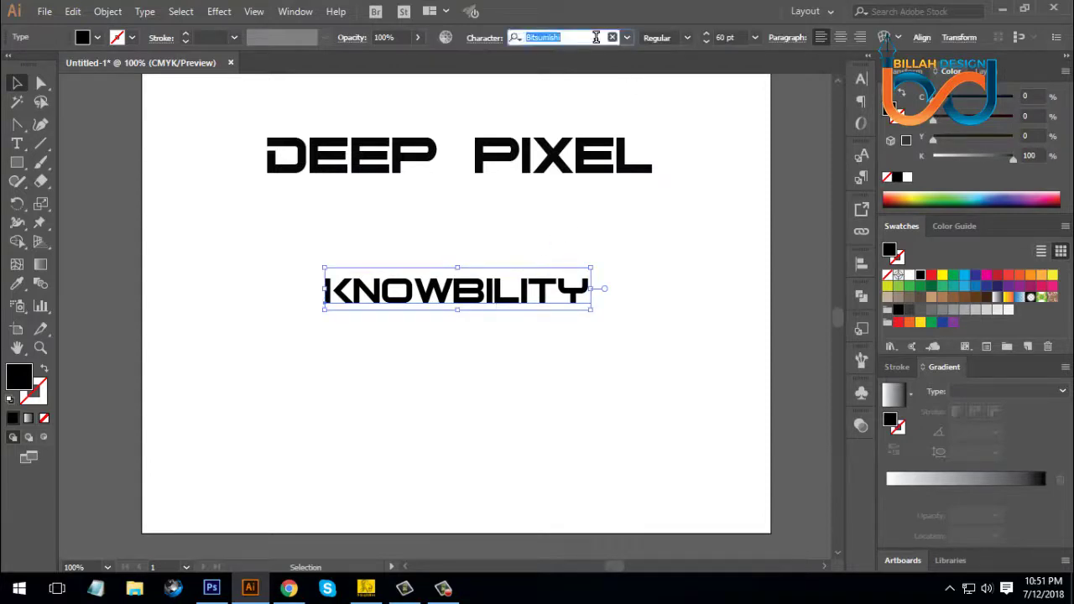
type("ne")
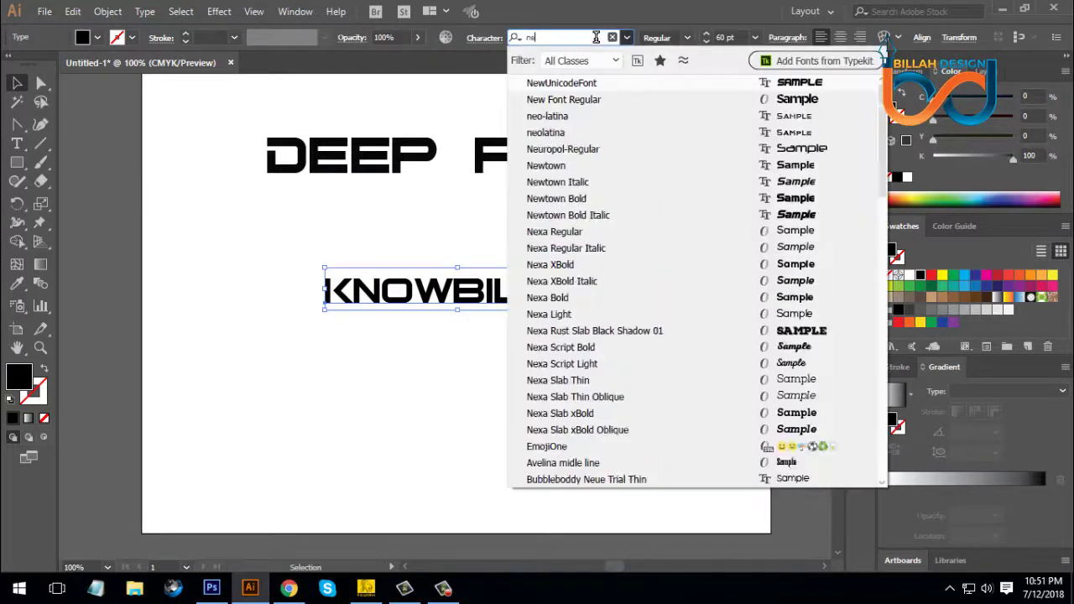
type("x")
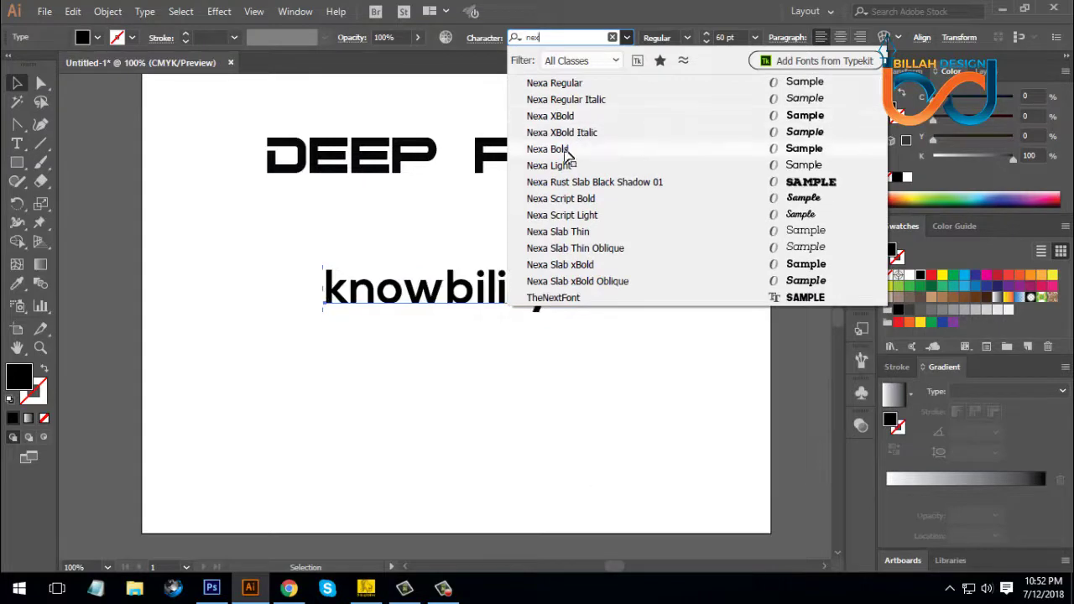
left_click(564, 148)
left_click_drag(516, 288, 504, 299)
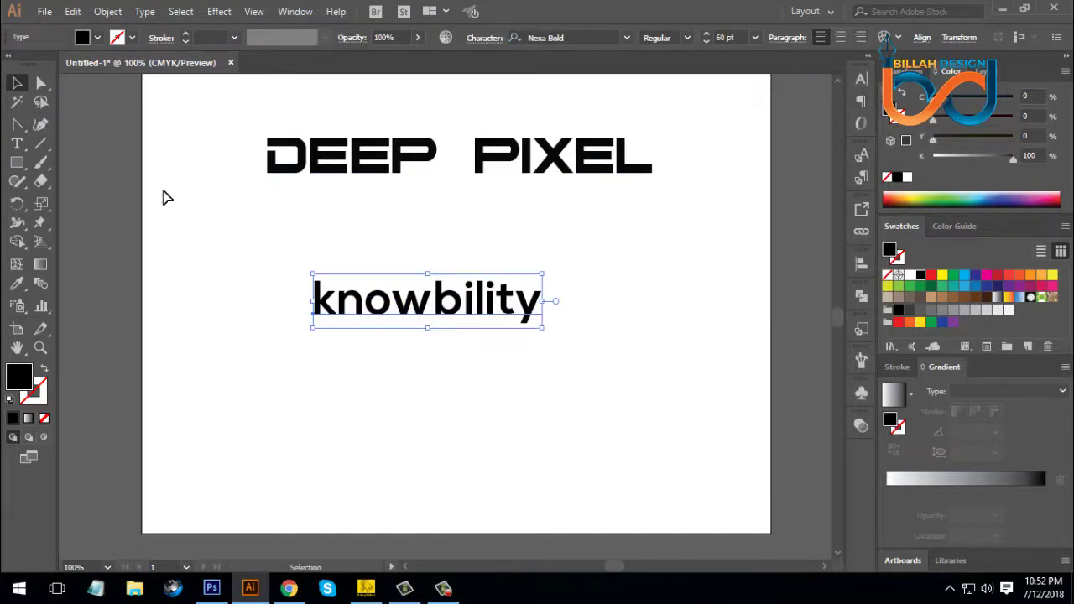
Step: Give the letters 'bility' a lighter Nexa weight
left_click(17, 143)
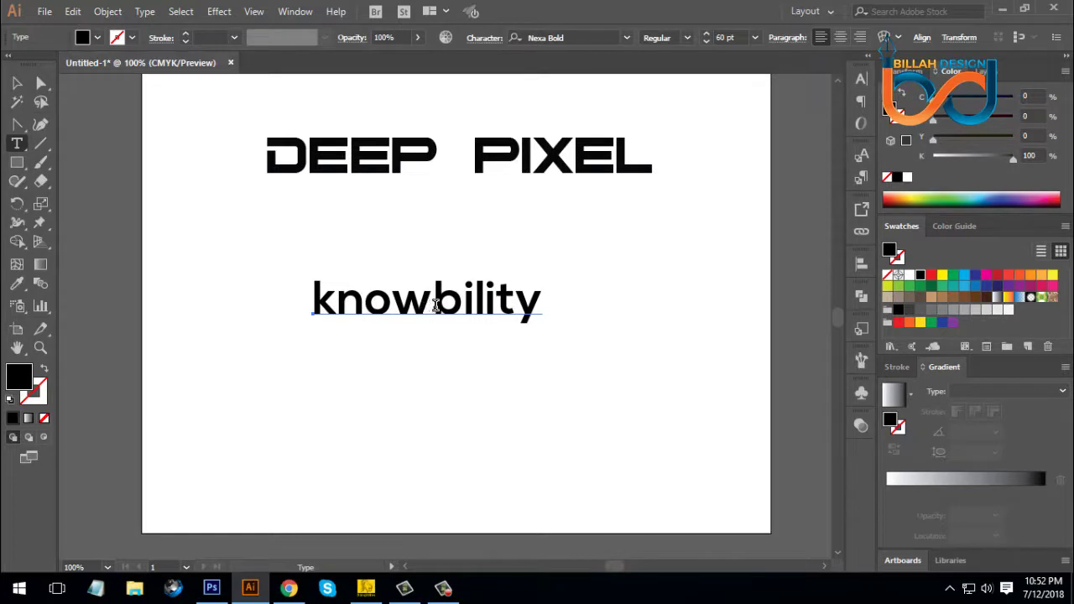
left_click_drag(435, 305, 546, 302)
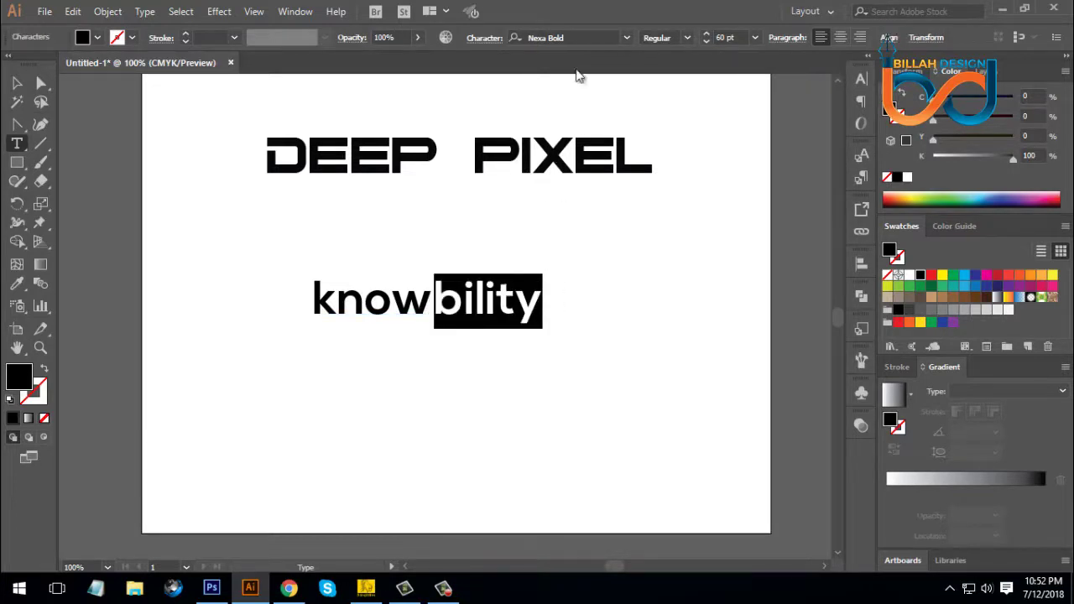
left_click(578, 37)
type("n")
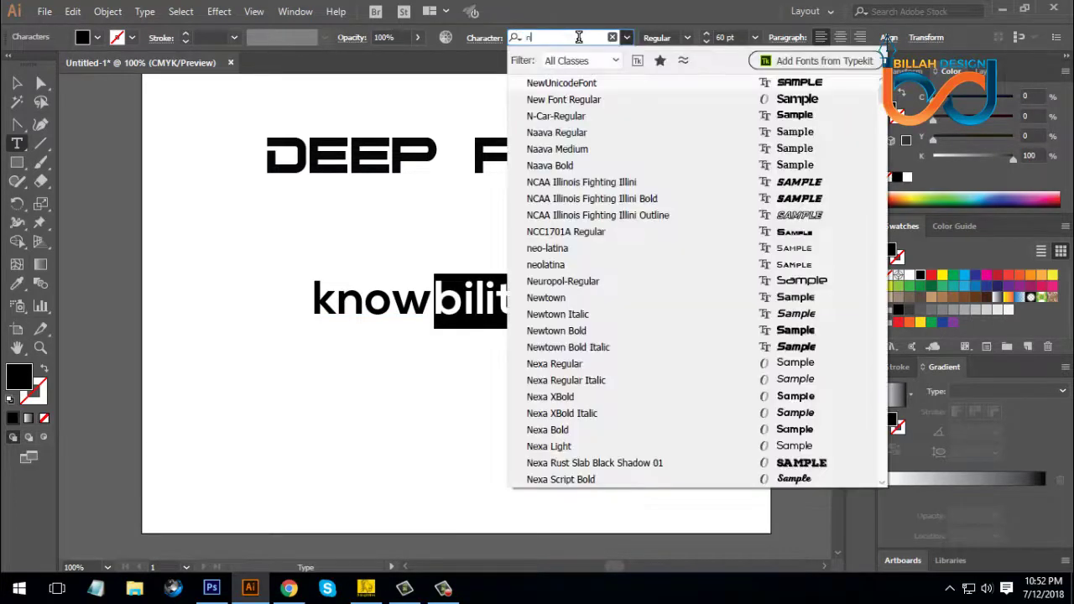
type("exa")
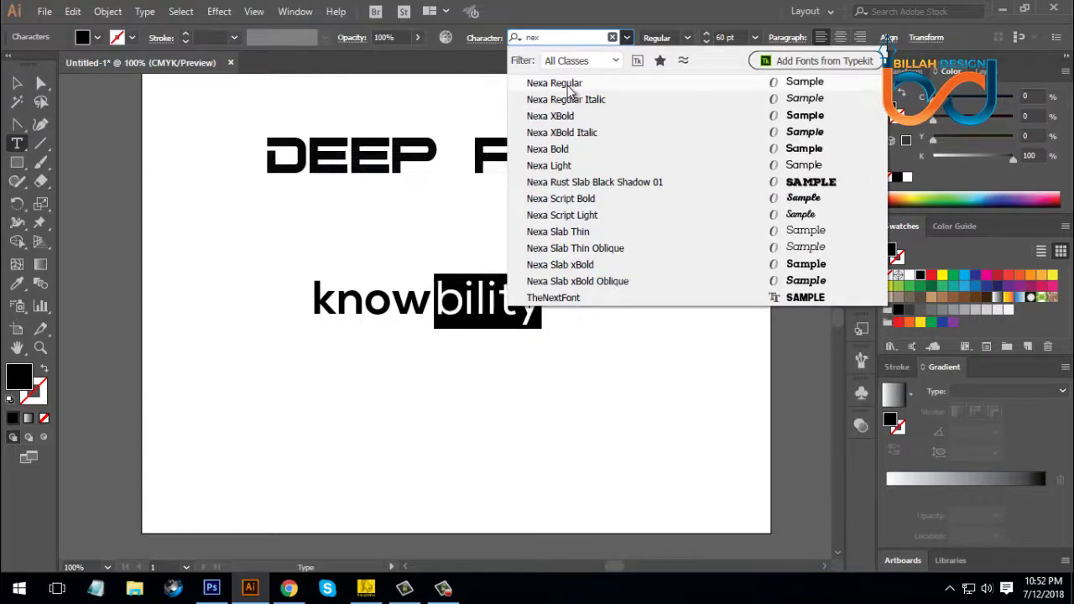
key("Return")
key("Escape")
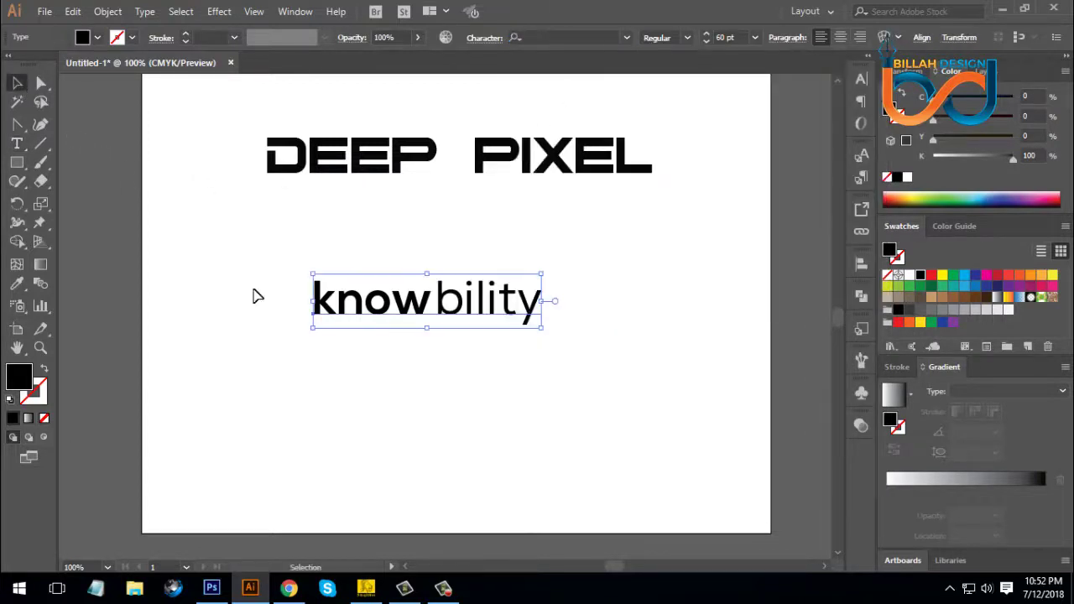
Step: Move DEEP PIXEL and knowbility higher on the artboard
left_click(475, 373)
left_click_drag(470, 319, 529, 377)
key("ctrl+minus")
key("ctrl+minus")
left_click(510, 367)
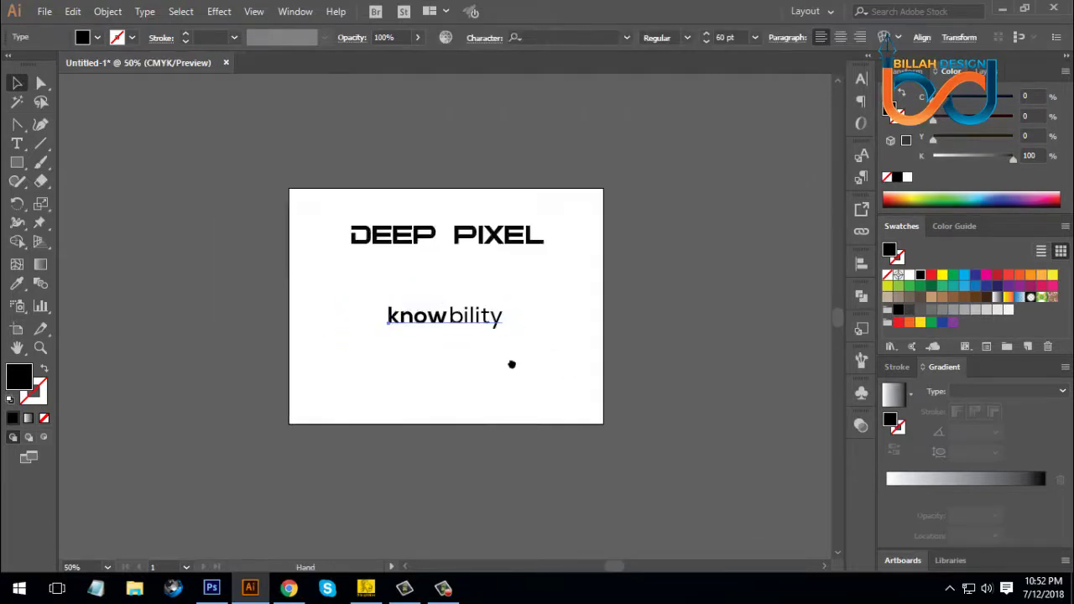
left_click(491, 330)
left_click(516, 372)
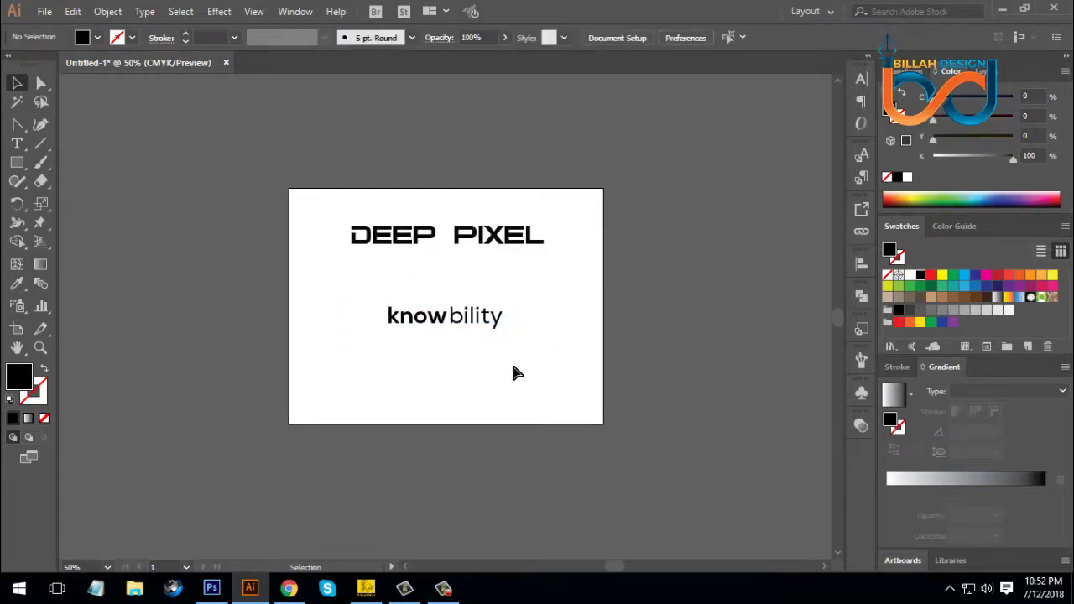
key("ctrl+plus")
scroll(547, 285, "up", 1)
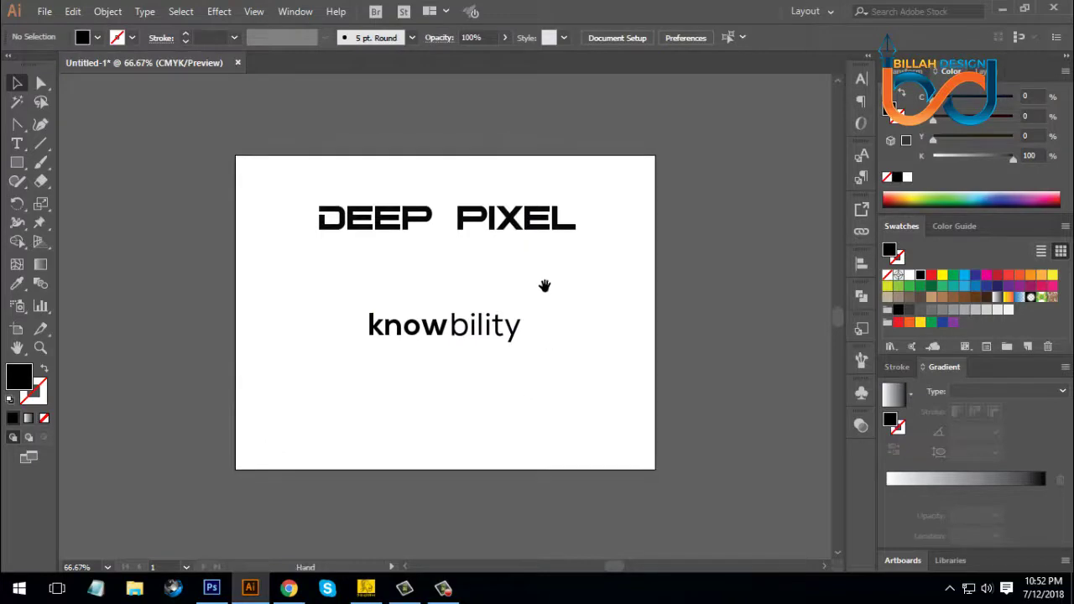
left_click_drag(526, 227, 526, 200)
left_click_drag(508, 334, 509, 320)
key("ctrl+plus")
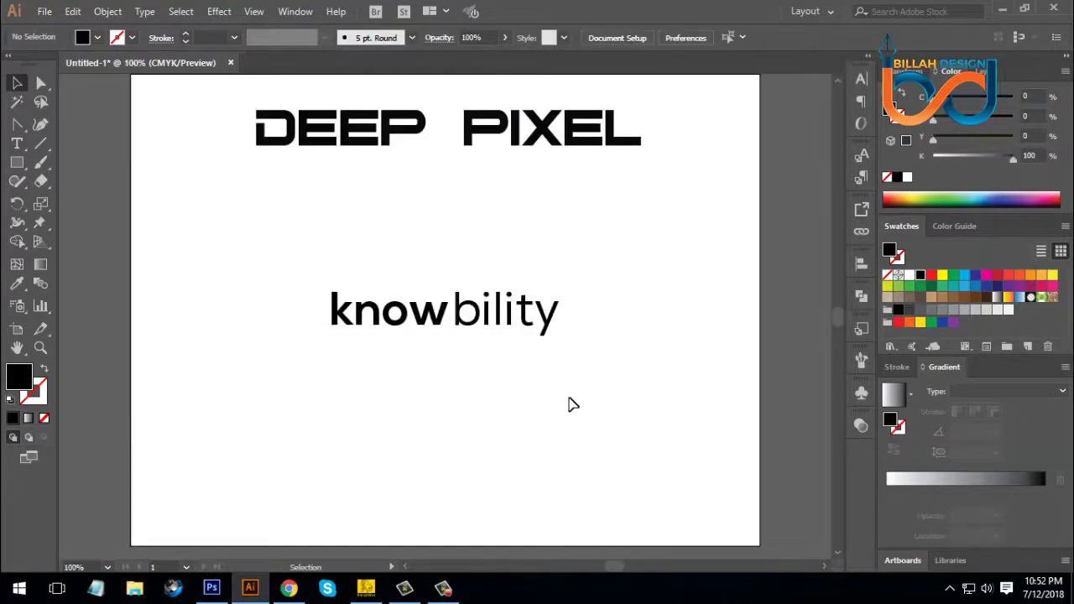
left_click_drag(613, 347, 585, 364)
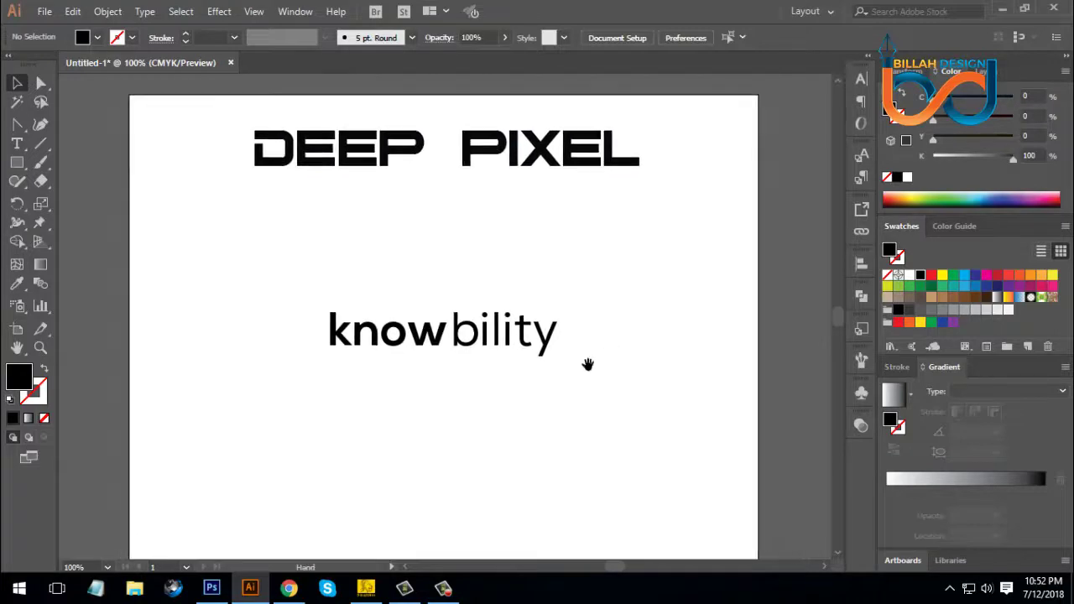
Step: Raise knowbility slightly and convert it to outlines
left_click(530, 351)
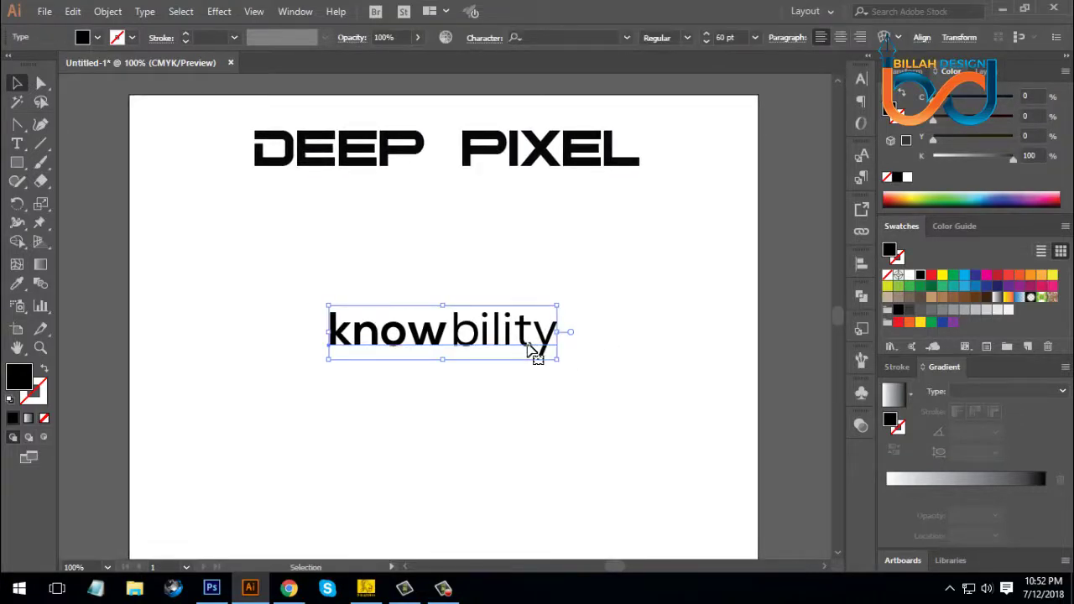
mouse_move(506, 342)
left_mouse_down()
mouse_move(520, 331)
mouse_move(509, 327)
left_mouse_up()
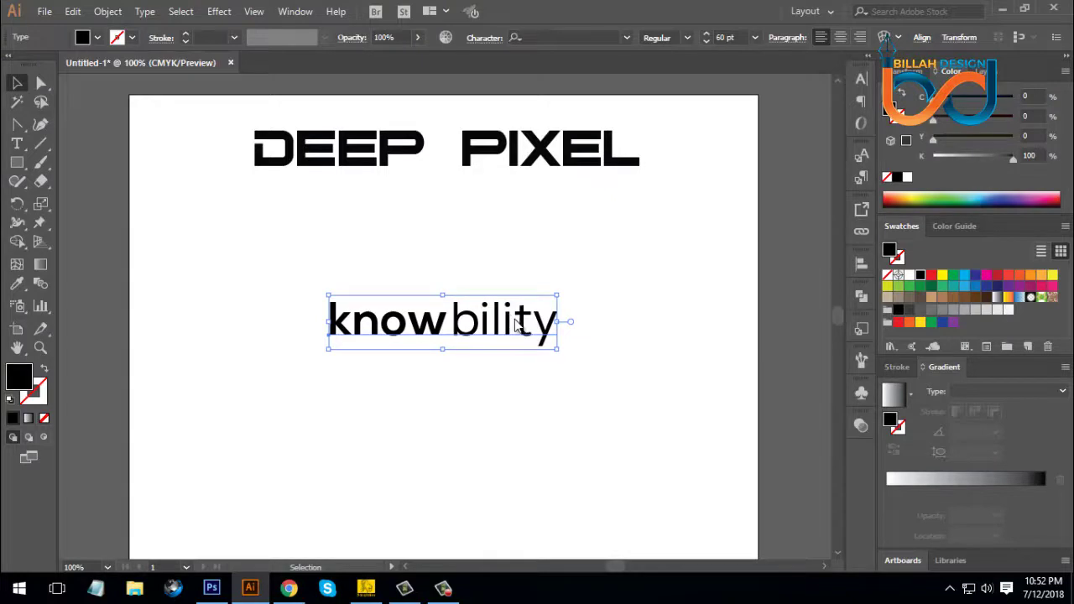
right_click(518, 327)
left_click(570, 123)
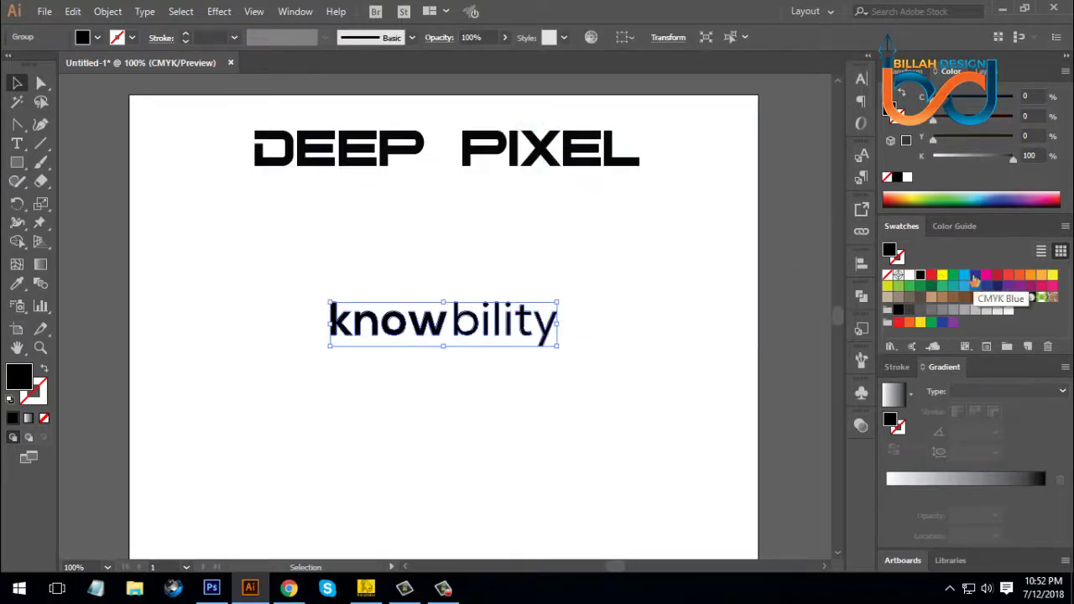
Step: Fill the knowbility outlines with blue C100 M62 Y0 K0
left_click(975, 276)
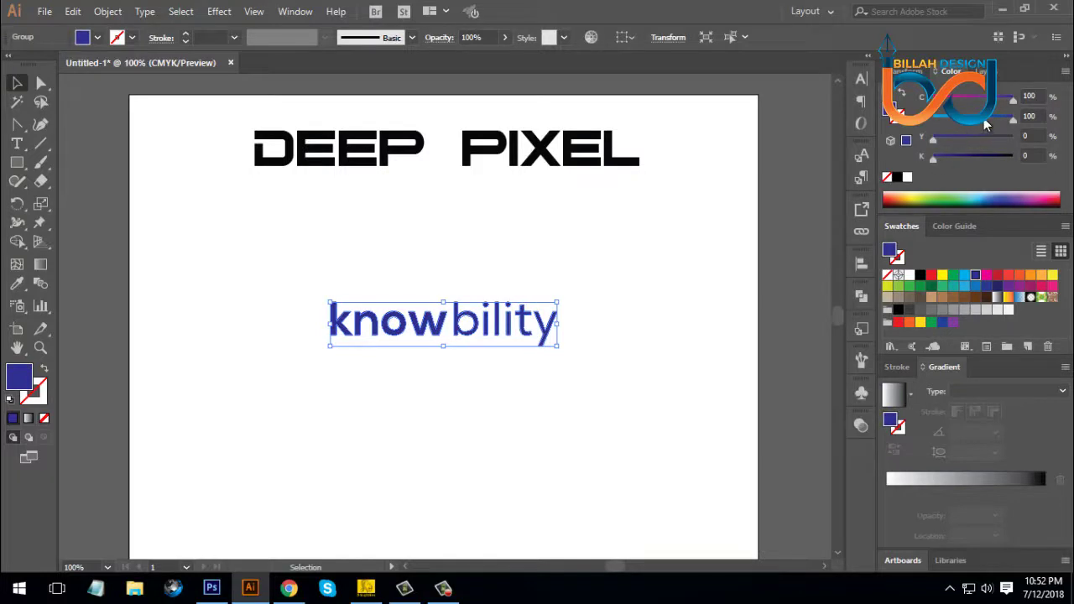
left_click_drag(987, 120, 991, 120)
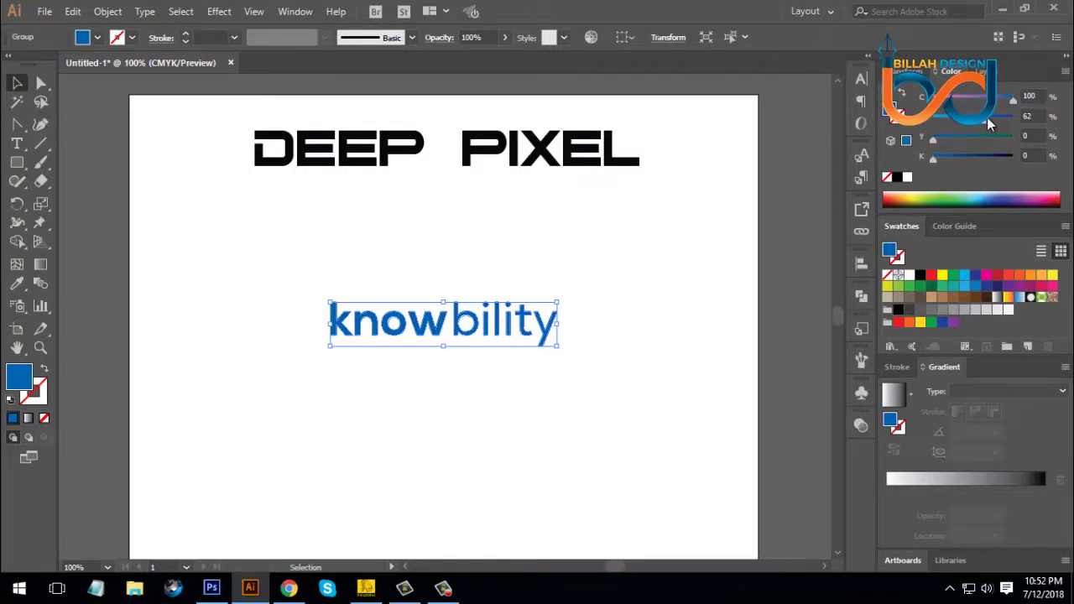
left_click(636, 328)
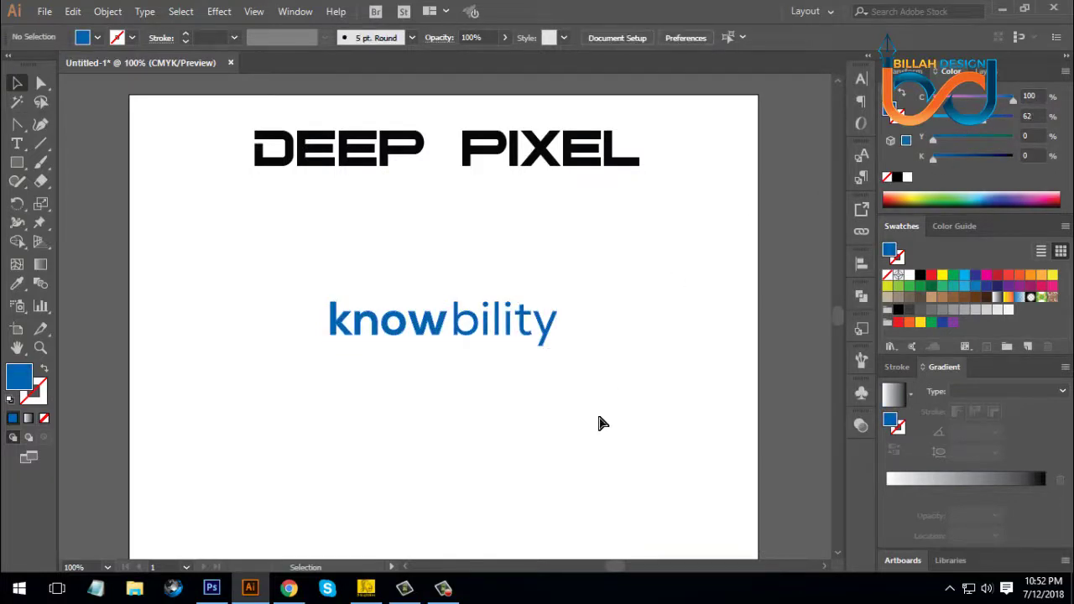
key("ctrl+plus")
key("ctrl+plus")
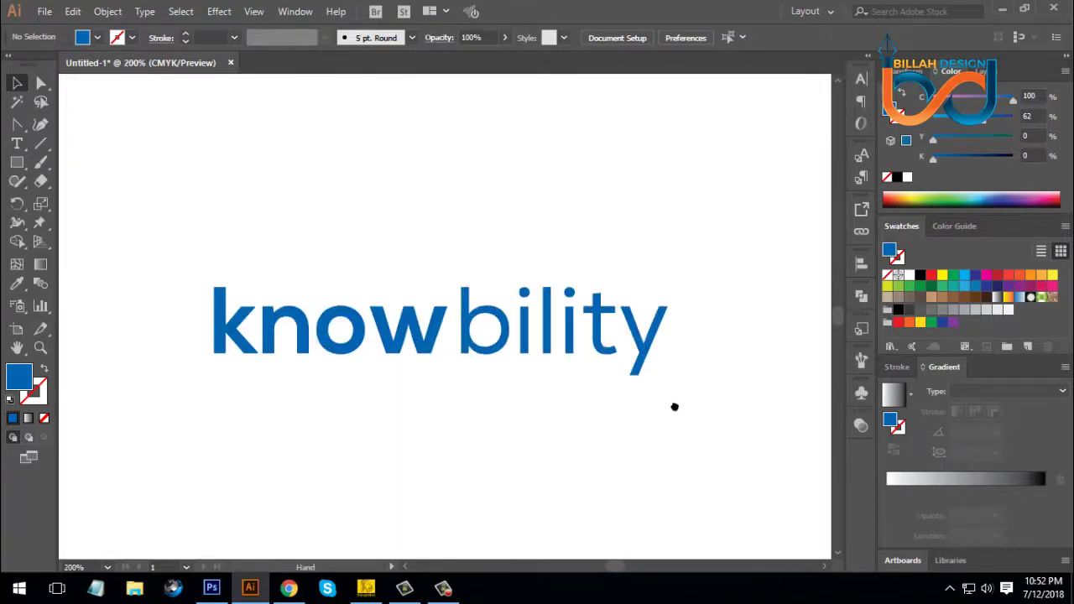
Step: At 400% zoom, nudge the dot of the first i in bility upward
left_click_drag(674, 405, 623, 417)
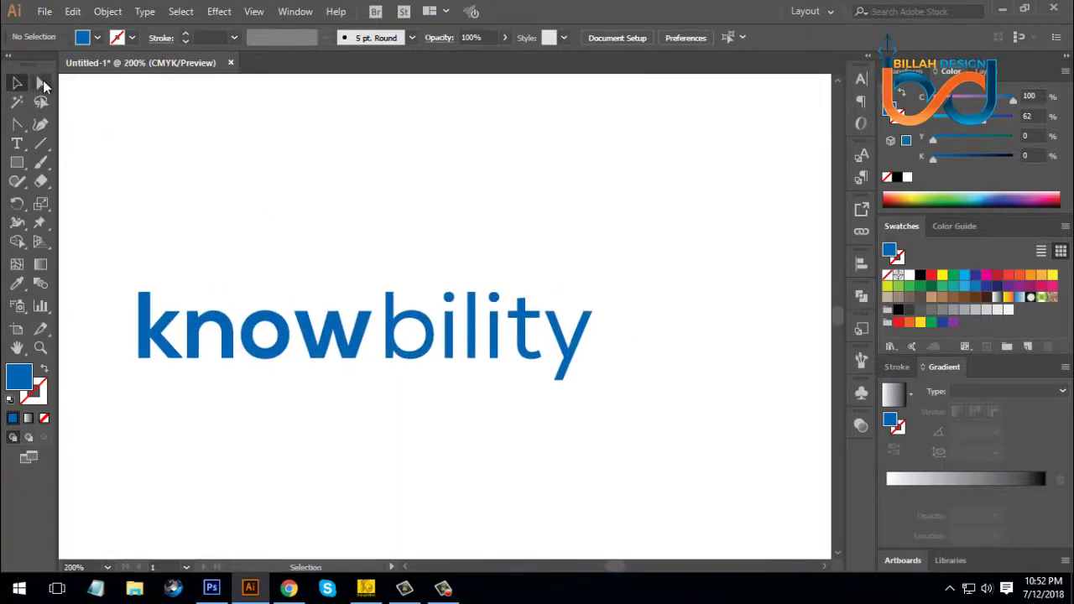
left_click(42, 83)
key("ctrl+plus")
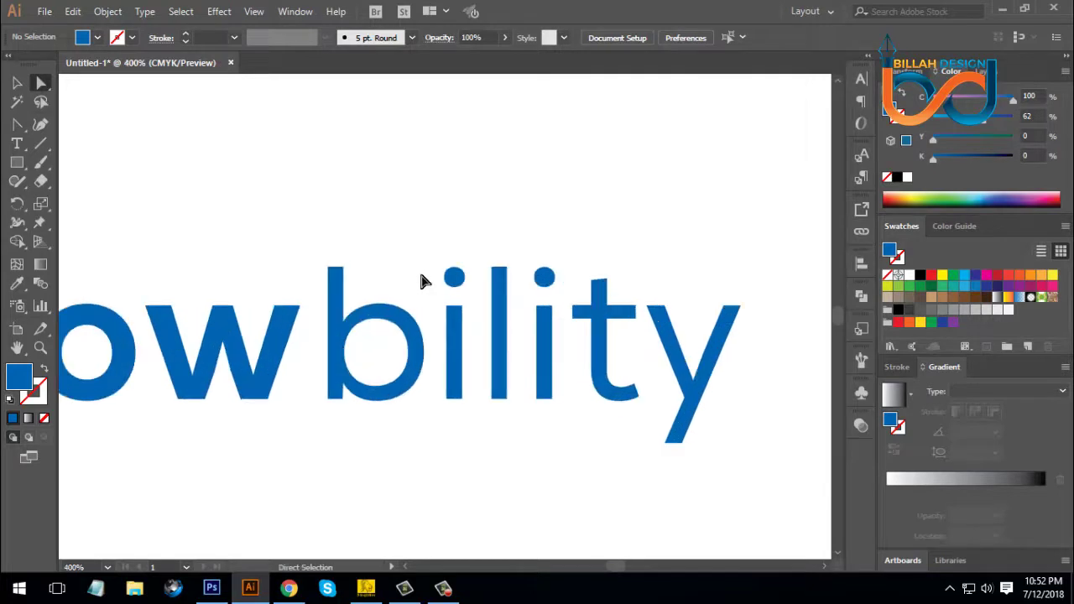
left_click_drag(425, 250, 472, 295)
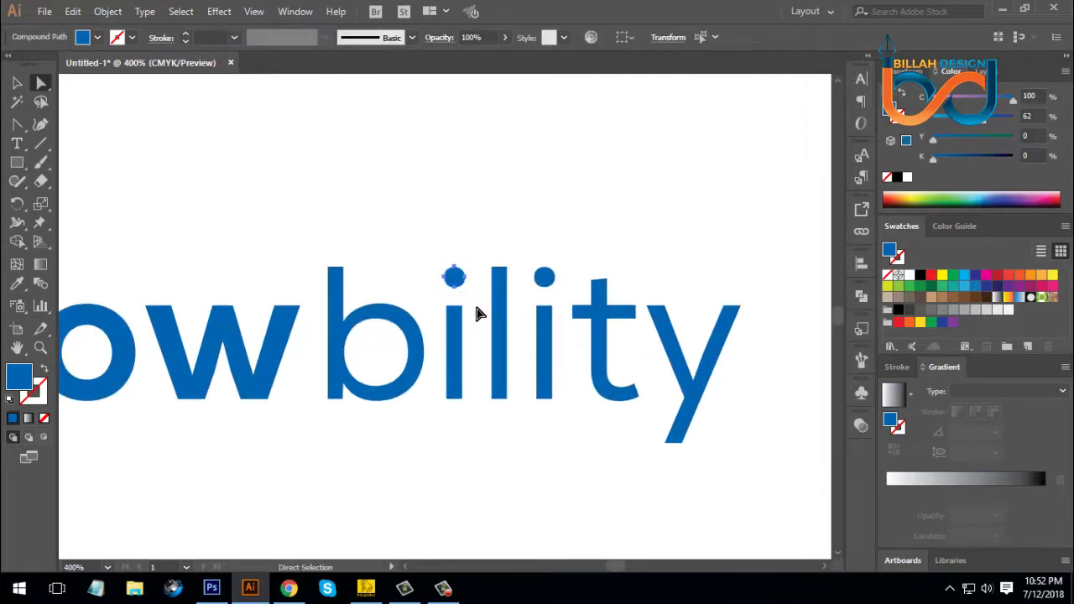
key("Up")
key("Up")
key("Up")
key("Up")
key("Up")
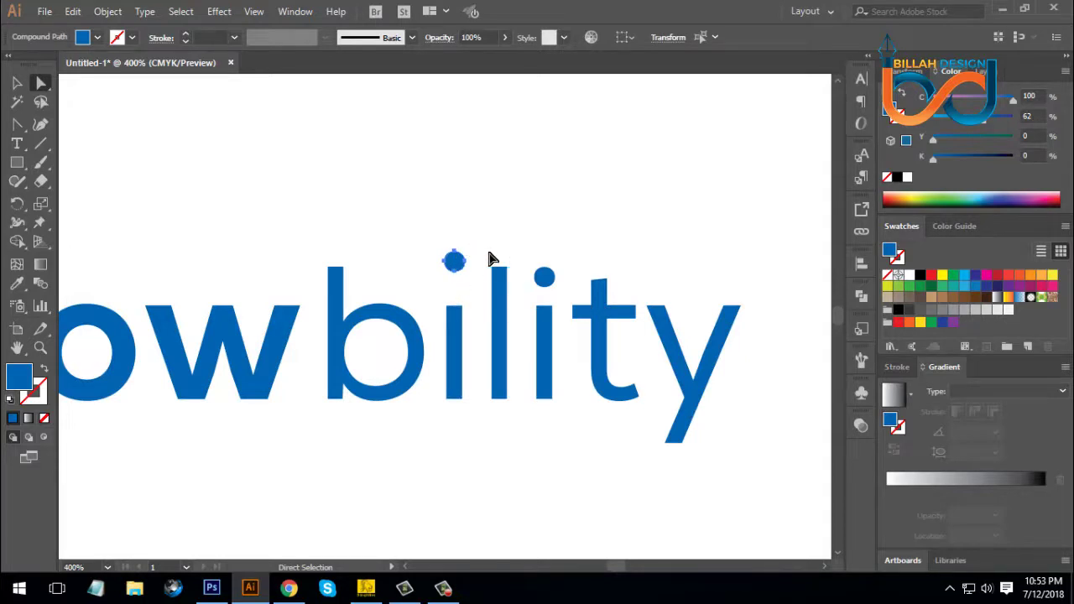
left_click(547, 251)
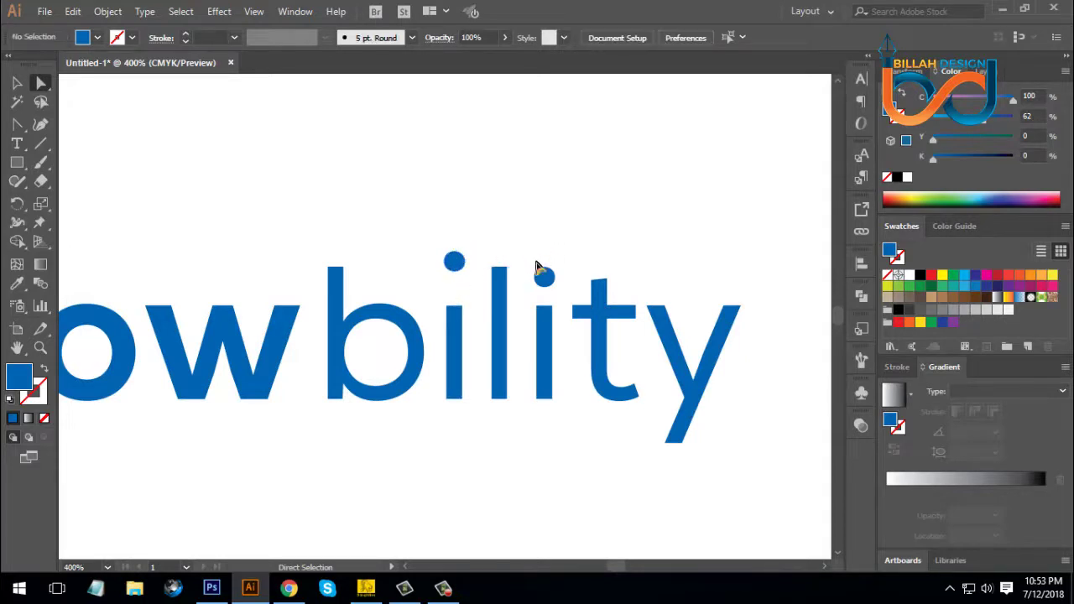
Step: Raise the second i's dot two nudges, well above the first dot
left_click_drag(529, 249, 565, 303)
key("Up")
key("Up")
key("Up")
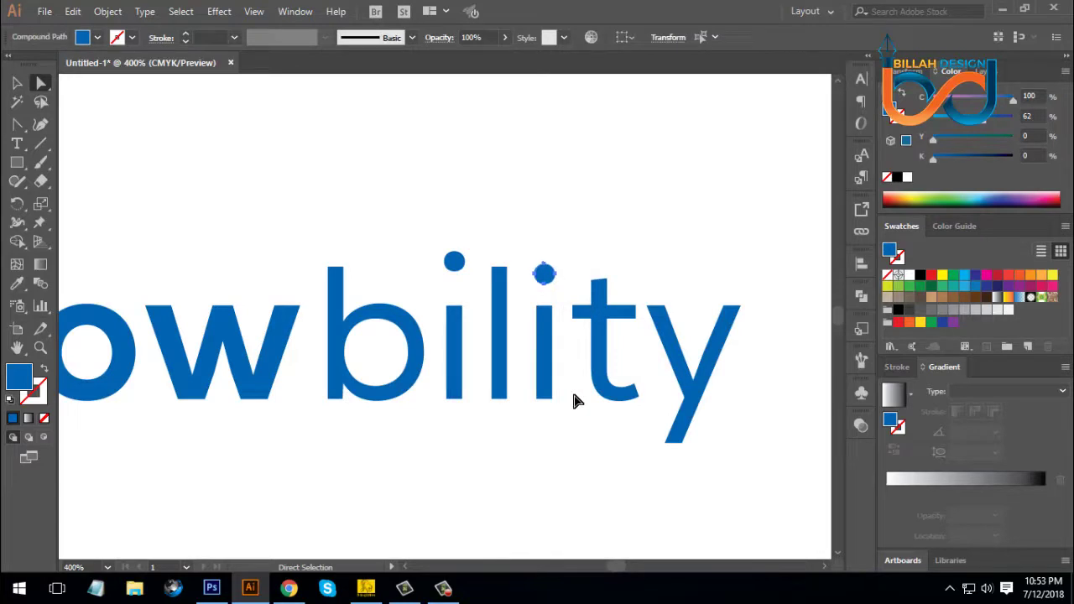
key("Up")
key("Up")
key("Up")
key("Up")
key("Up")
key("Up")
key("Up")
key("Up")
key("Up")
key("Up")
key("Up")
key("Up")
key("Up")
key("Up")
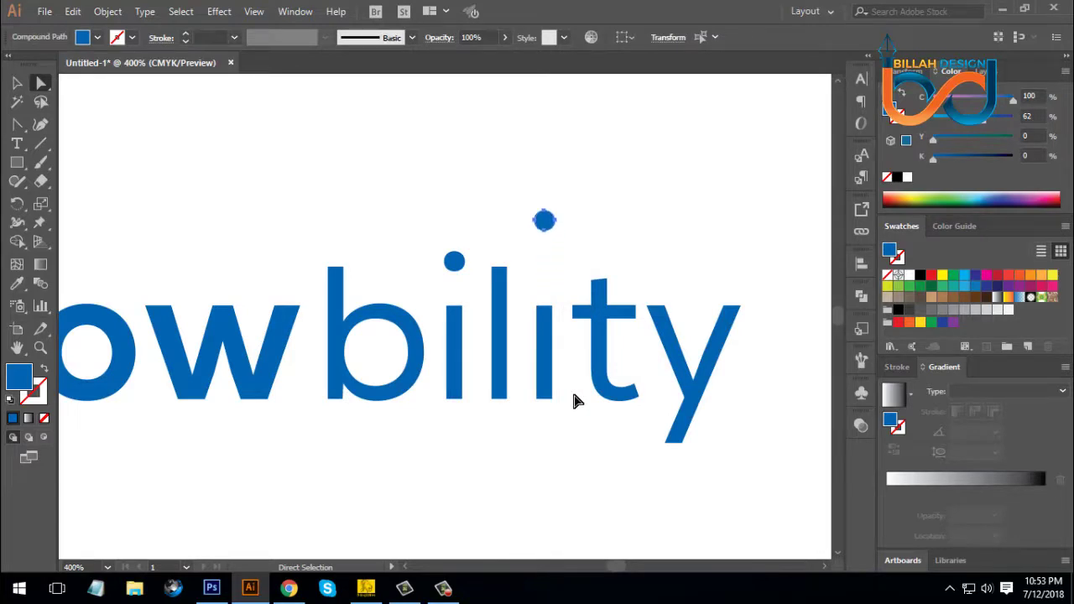
left_click(17, 82)
left_click(232, 187)
key("ctrl+minus")
key("ctrl+minus")
key("ctrl+minus")
key("ctrl+minus")
key("ctrl+minus")
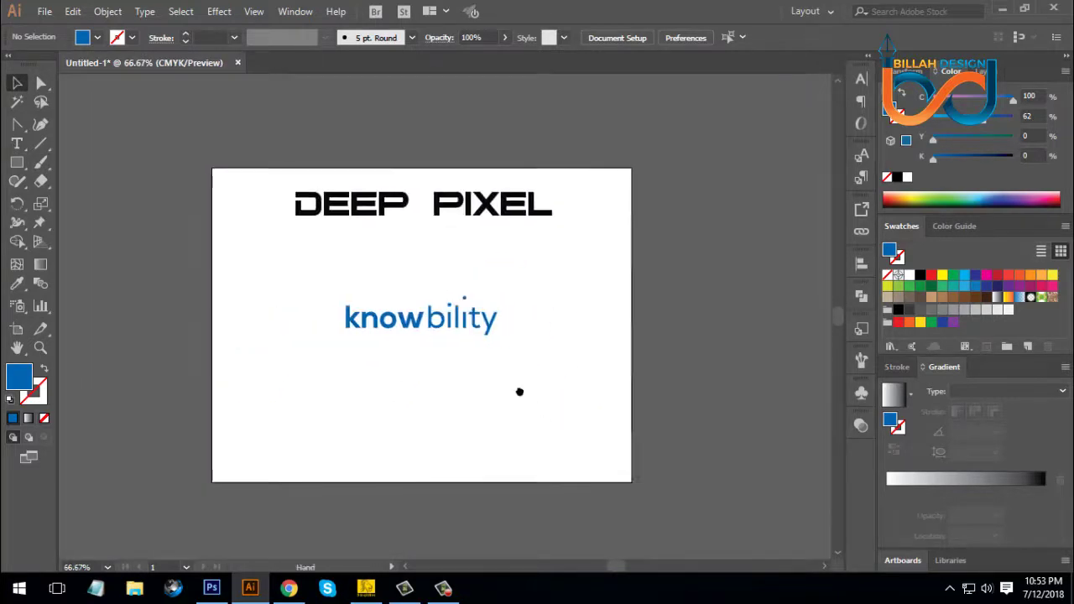
Step: Drag the blue knowbility logo lower on the artboard, below DEEP PIXEL
left_click_drag(521, 391, 530, 387)
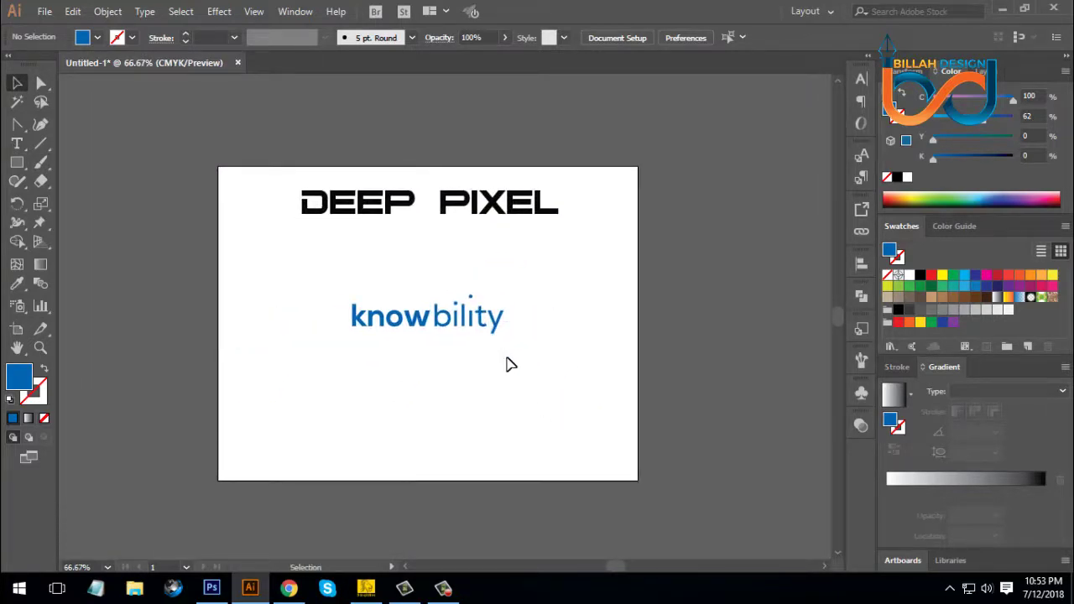
left_click_drag(487, 331, 482, 333)
left_click(545, 401)
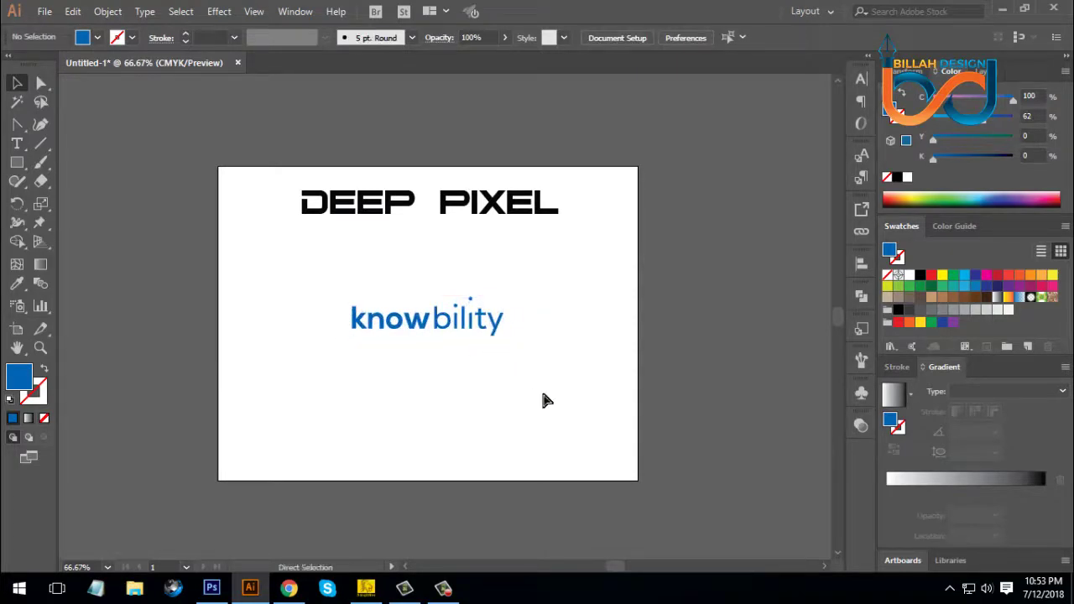
key("space")
left_click_drag(532, 397, 539, 388)
left_click_drag(495, 328, 501, 350)
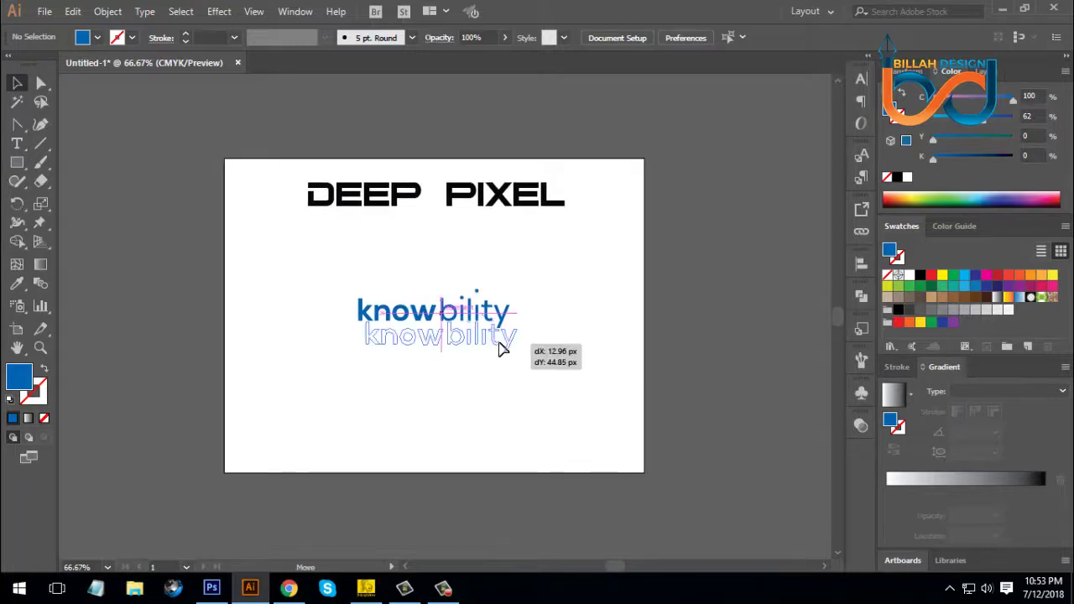
left_click(529, 388)
left_click(508, 348)
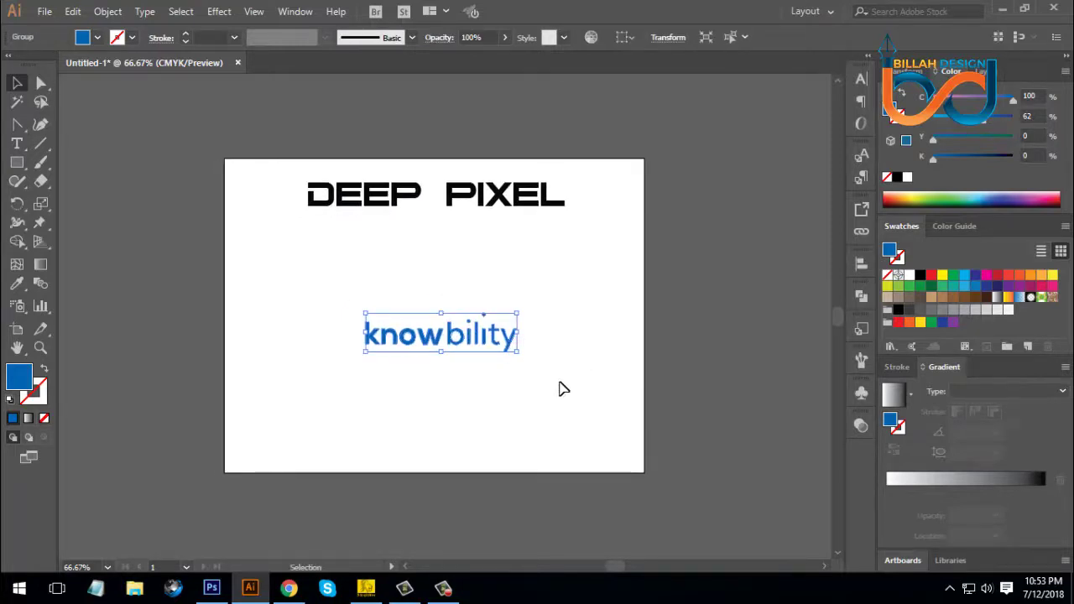
left_click(562, 389)
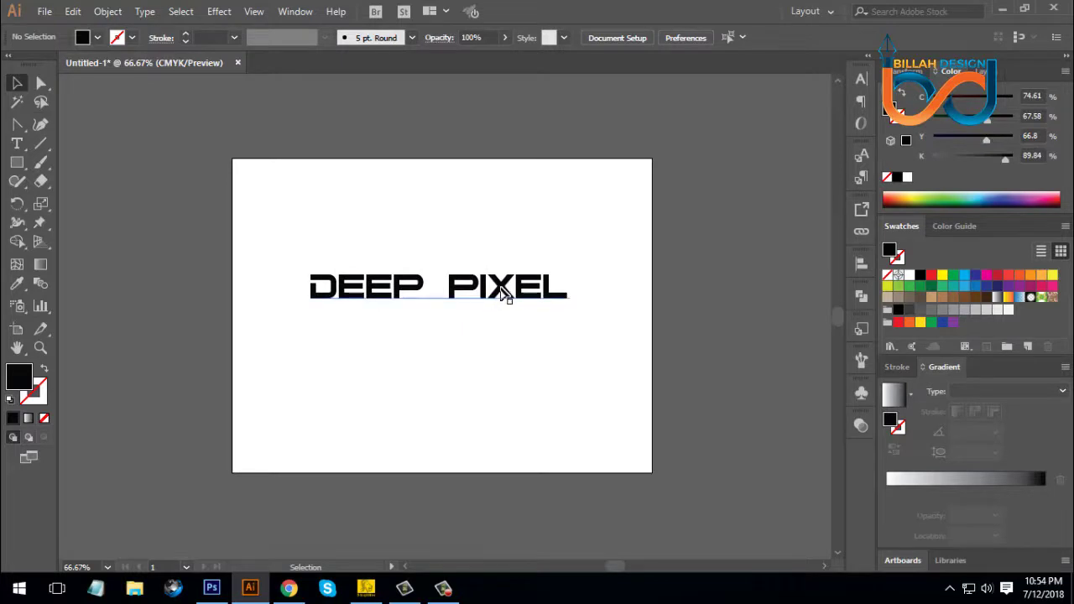
Step: Nudge DEEP PIXEL down, convert it to outlines and ungroup it into letters
left_click(506, 294)
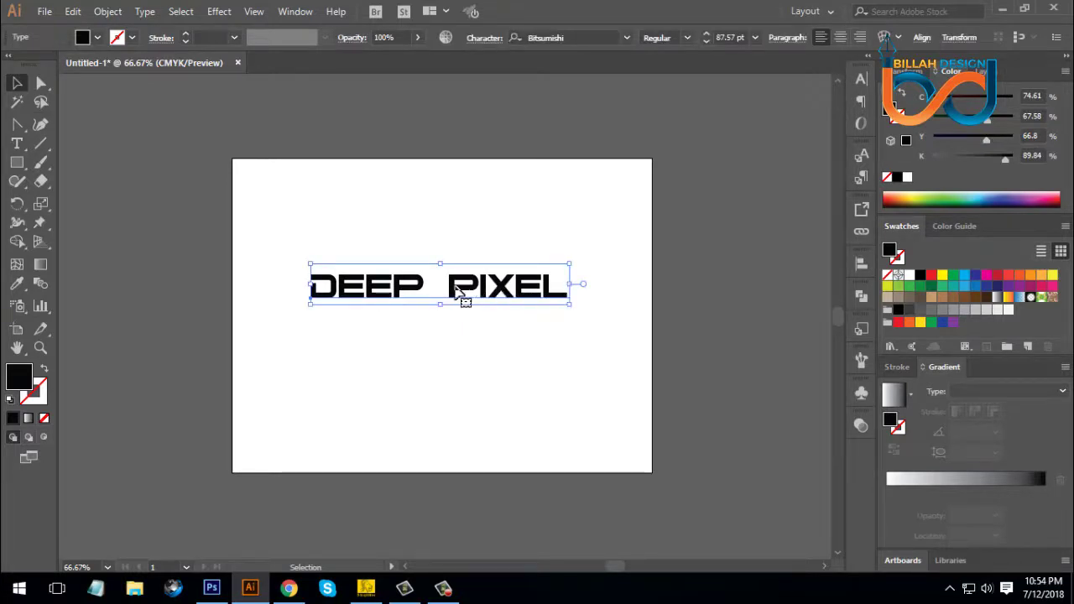
left_click_drag(477, 287, 477, 294)
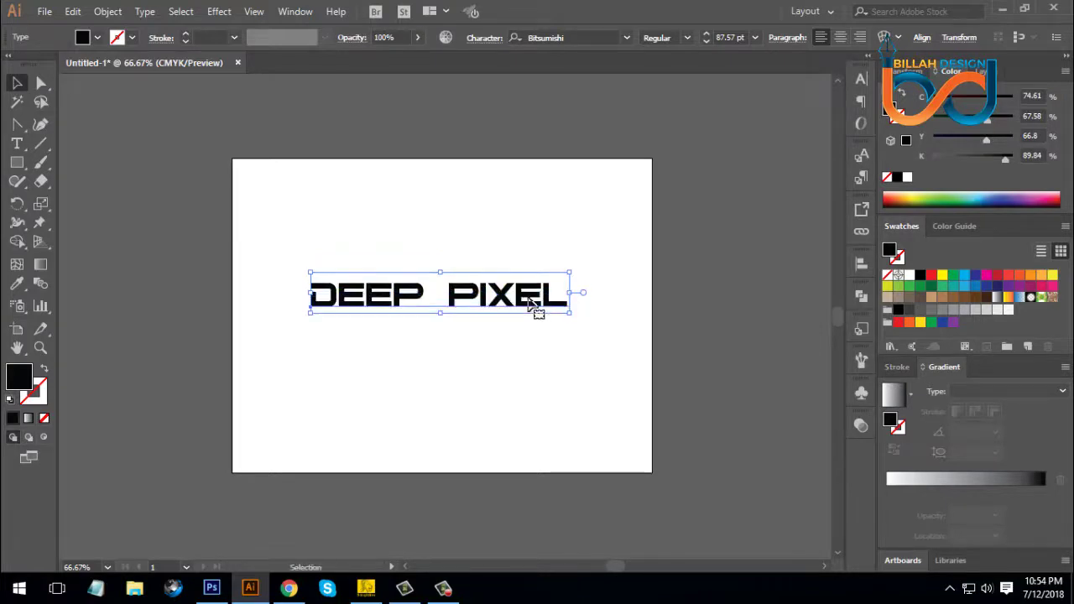
right_click(515, 301)
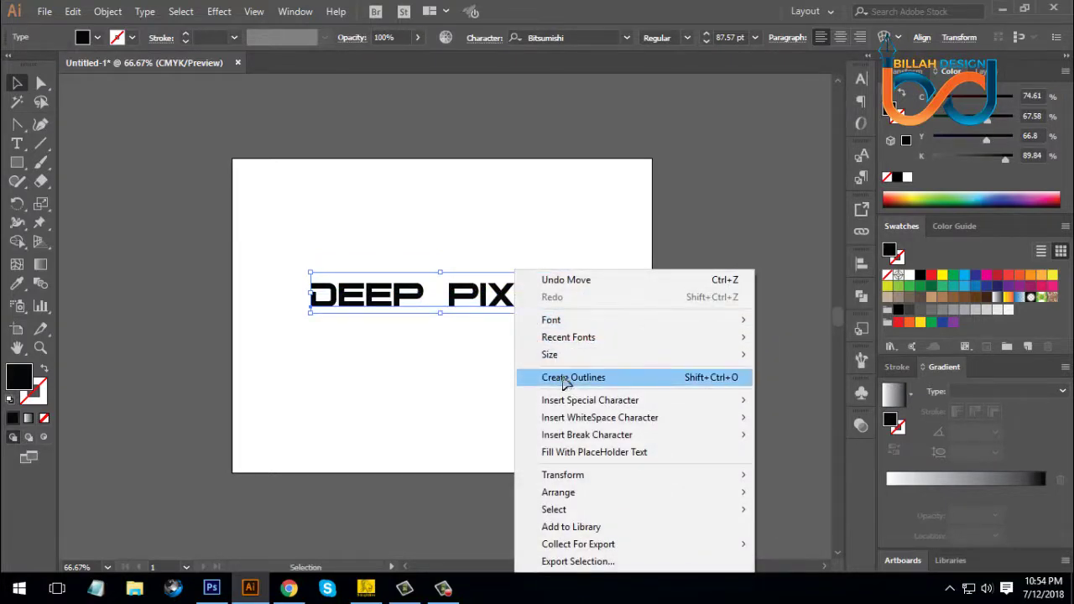
left_click(564, 381)
right_click(521, 275)
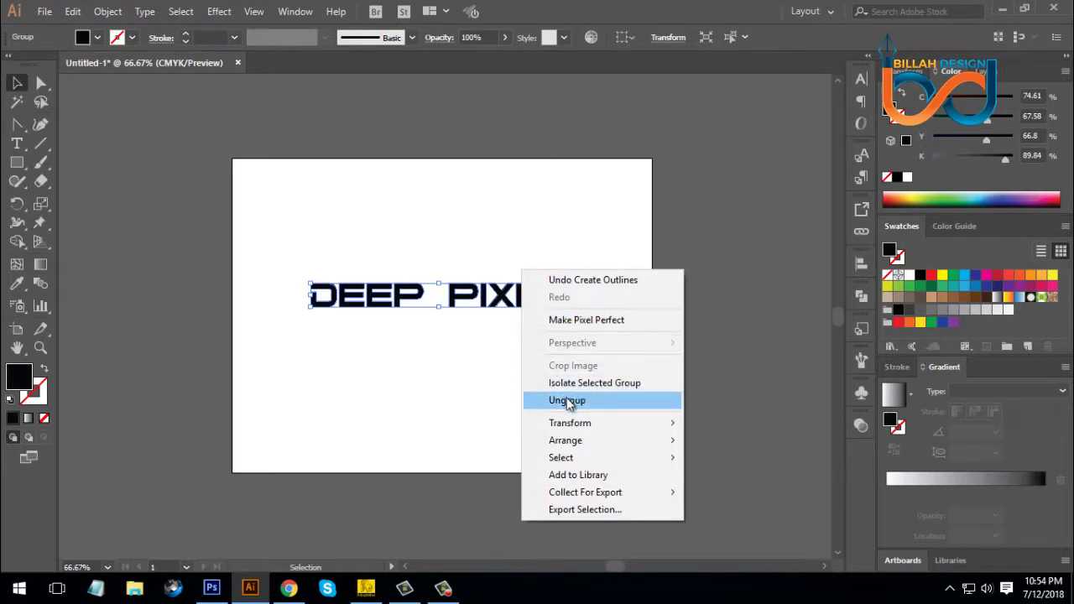
left_click(570, 401)
left_click(554, 392)
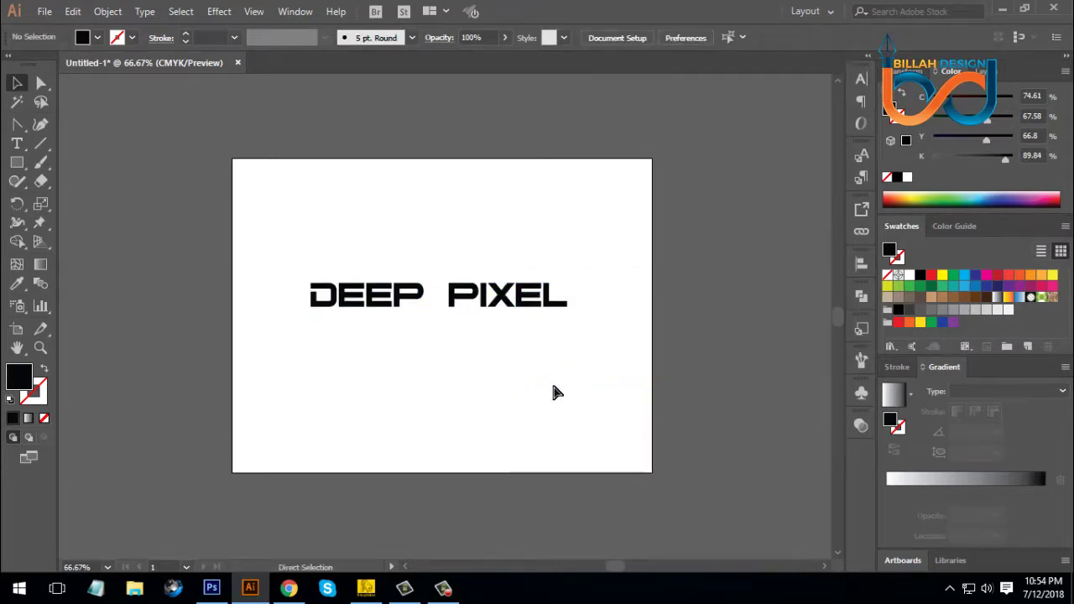
key("ctrl+1")
key("space")
left_click_drag(558, 377, 564, 402)
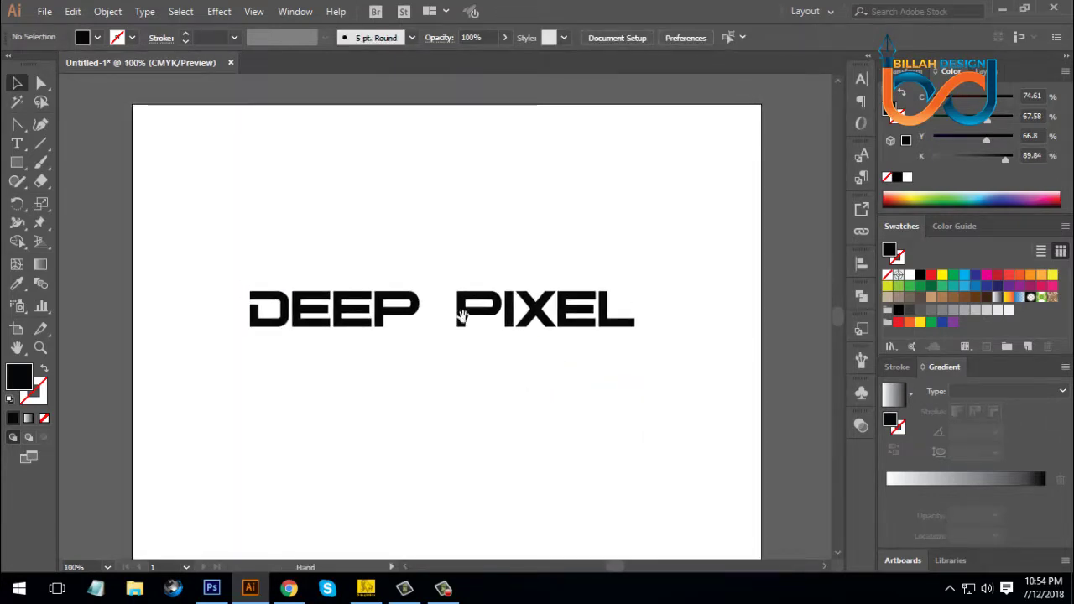
Step: Lift the P of PIXEL, duplicate it and rotate the copy 180° into a d
left_click_drag(200, 222, 643, 346)
left_click(570, 404)
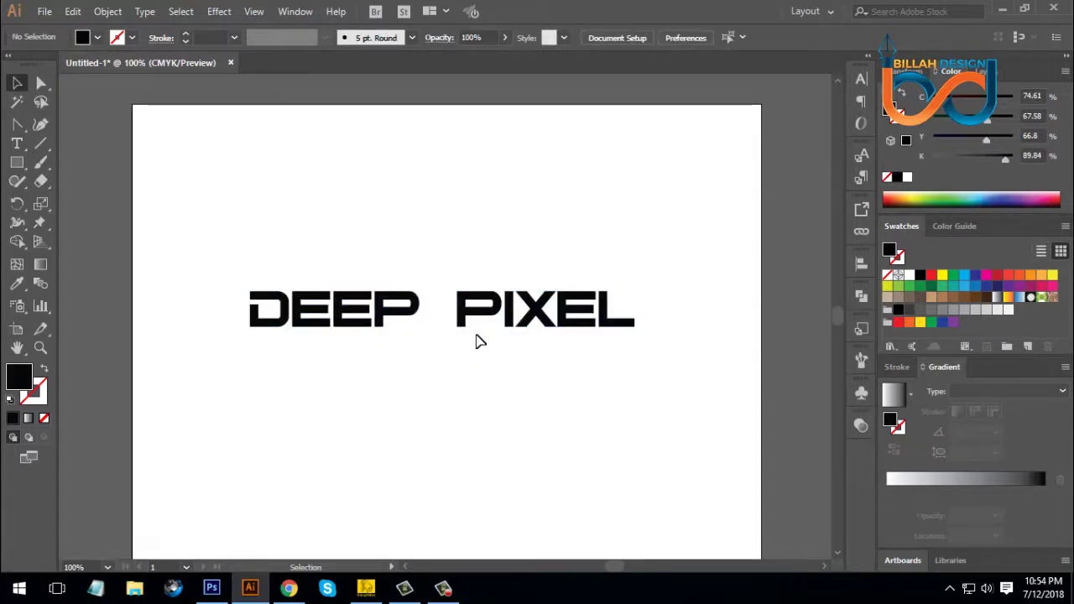
left_click_drag(479, 314, 476, 220)
left_click(579, 242)
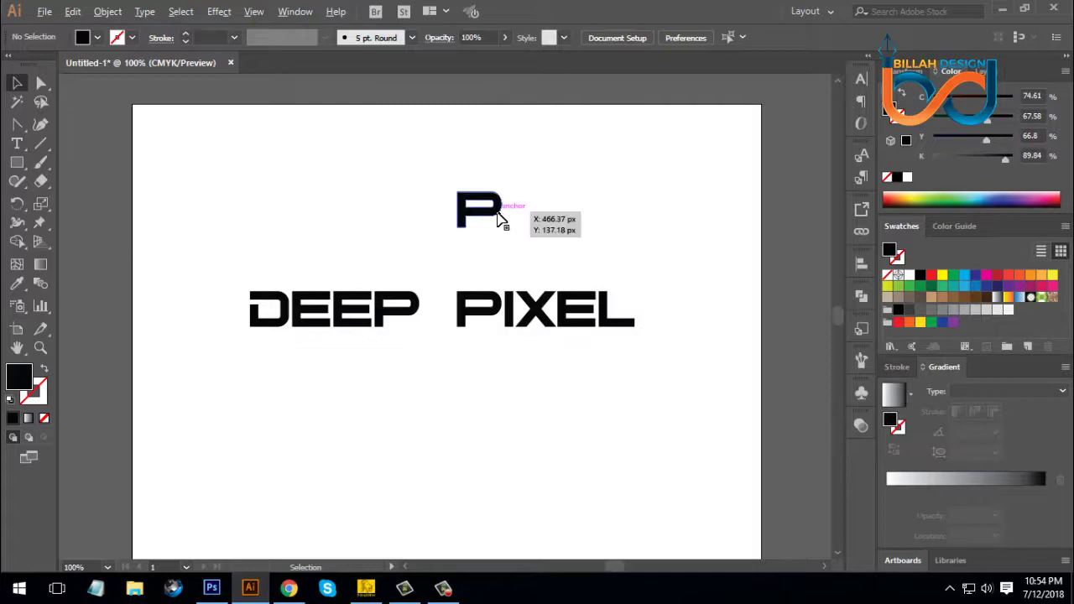
left_click_drag(506, 217, 565, 217)
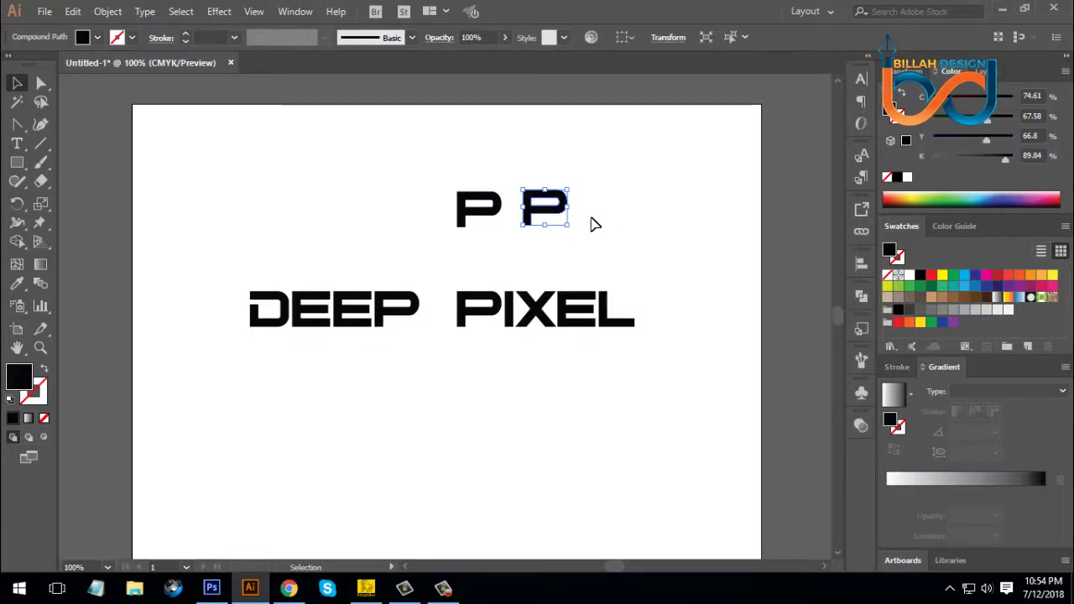
left_click_drag(574, 188, 450, 233)
left_click(568, 232)
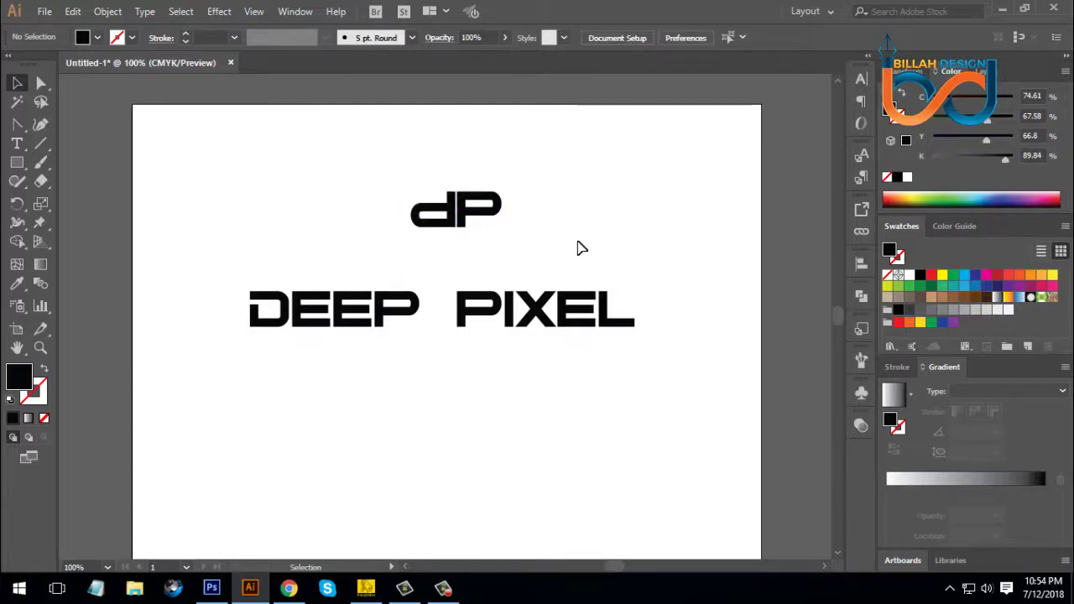
Step: Move the DEEP PIXEL lettering down and slightly to the right
left_click_drag(191, 281, 662, 364)
left_click_drag(563, 309, 576, 365)
left_click(570, 305)
key("ctrl+equal")
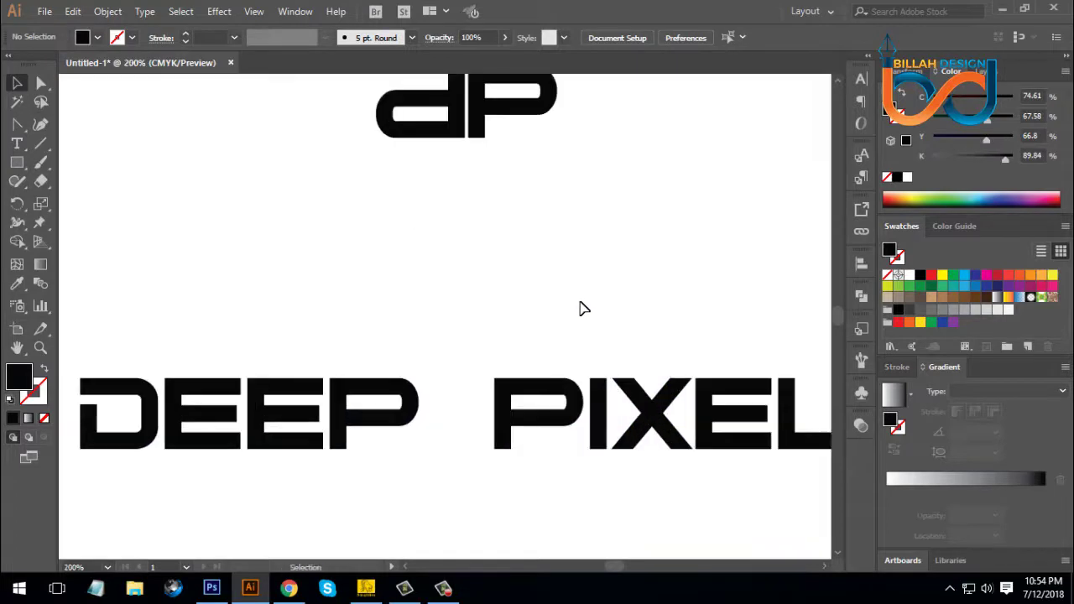
left_click_drag(603, 270, 614, 412)
Step: Nudge the P left against the d, then align the d to the P as key object
left_click(545, 264)
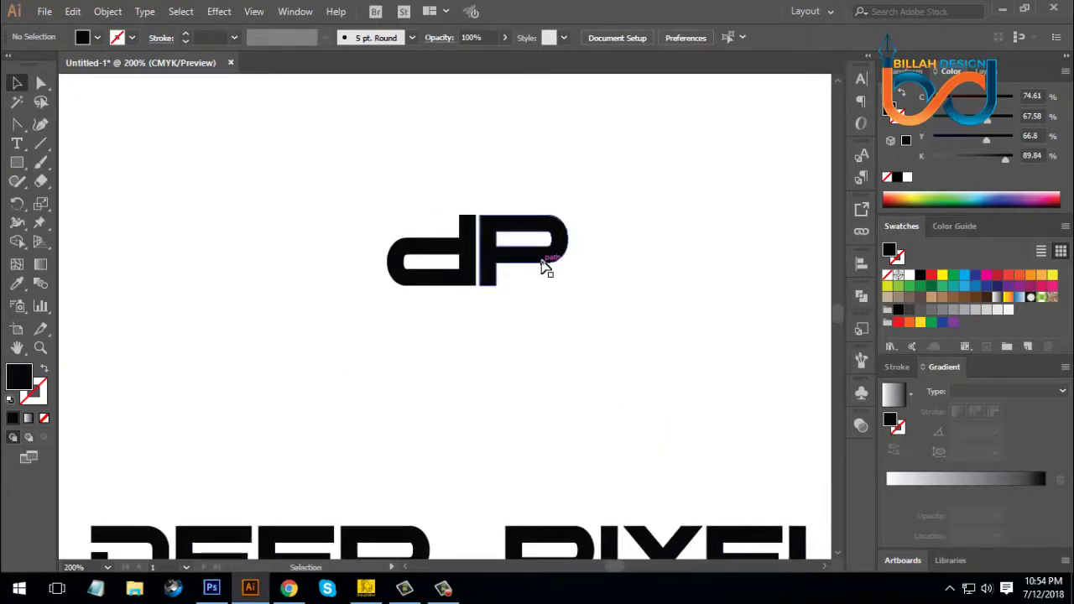
key("Left")
key("Left")
key("Left")
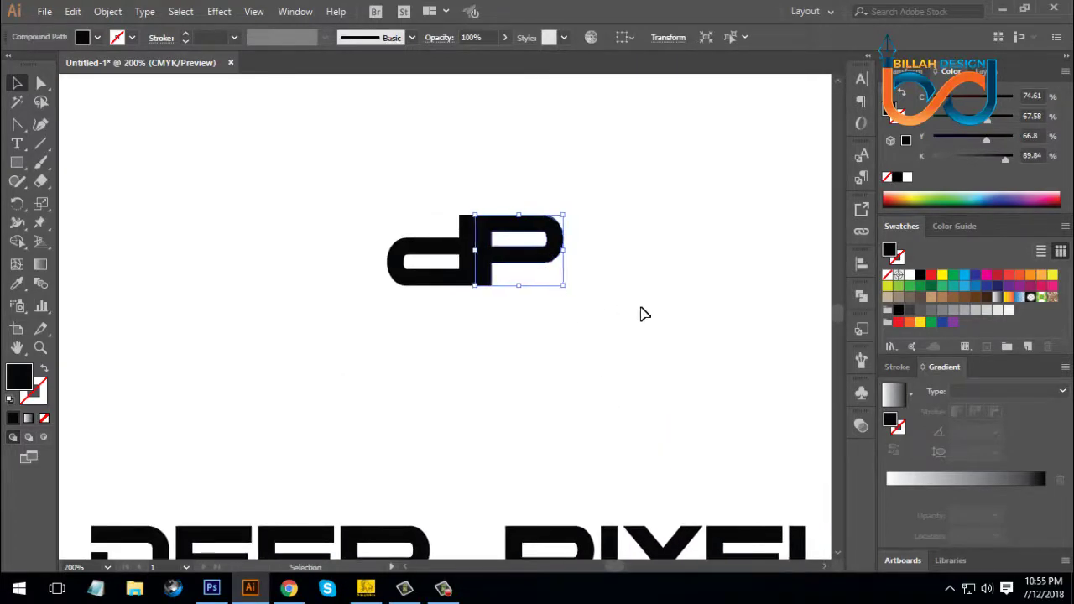
left_click(612, 365)
left_click_drag(423, 346, 600, 175)
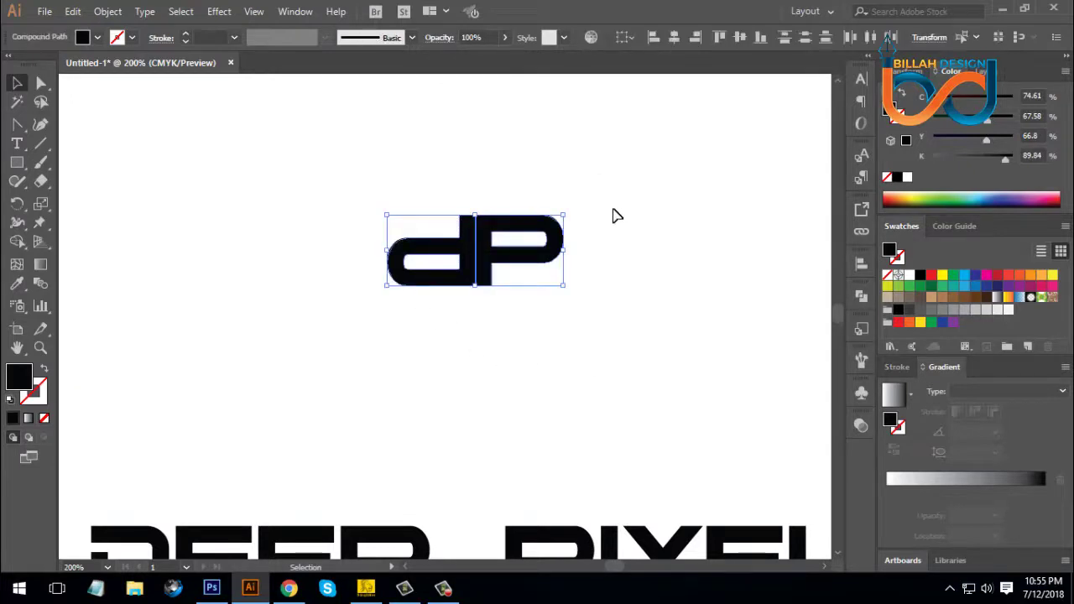
left_click_drag(402, 324, 608, 181)
left_click(561, 243)
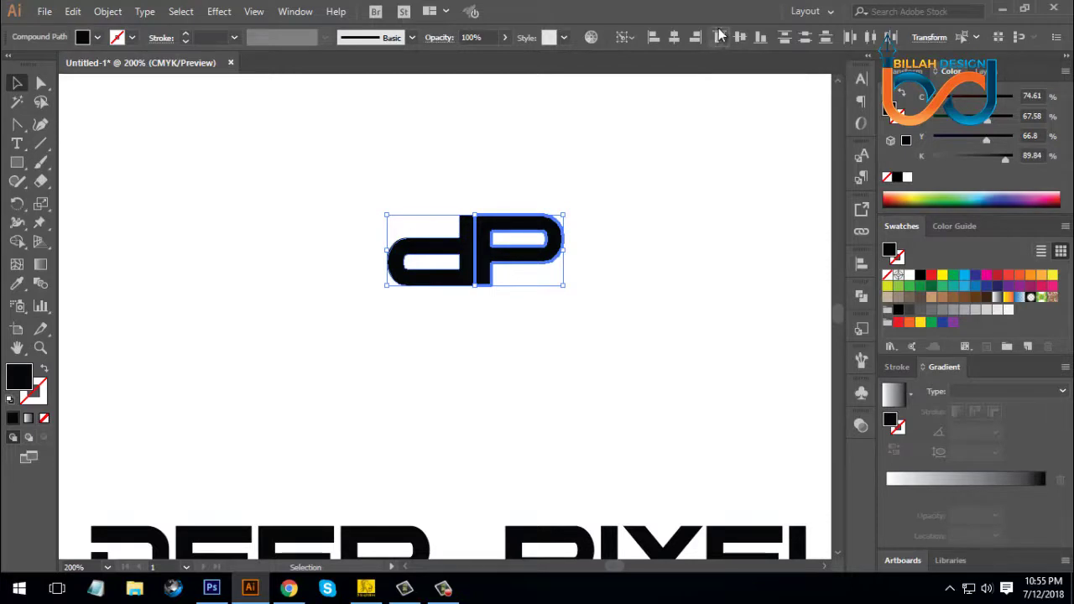
left_click(719, 35)
left_click(643, 319)
Step: Unite the d and P into one shape with Pathfinder
key("ctrl+plus")
key("ctrl+plus")
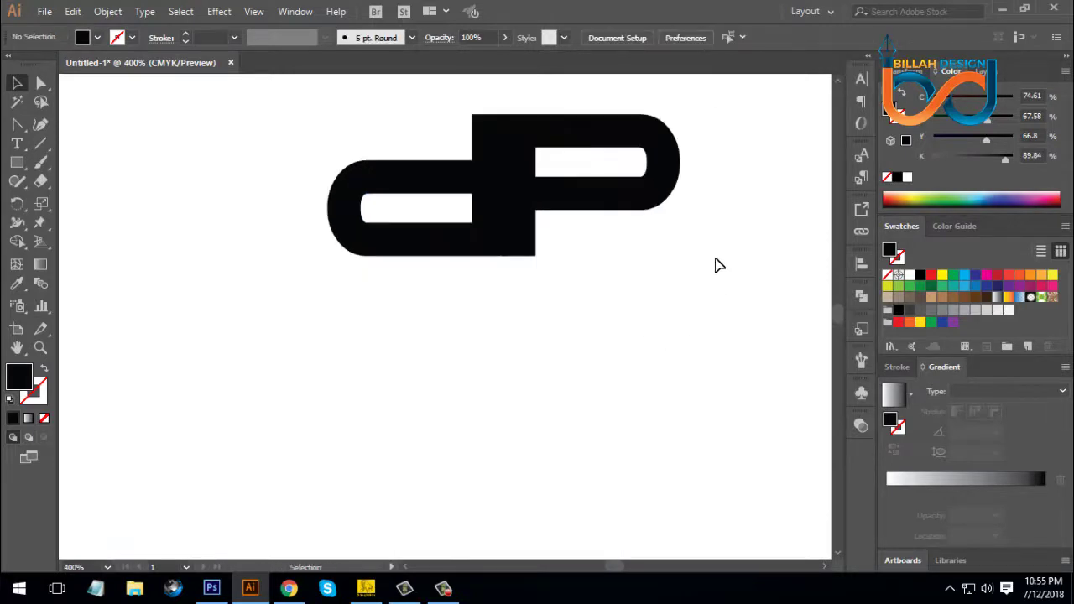
left_click_drag(715, 263, 638, 328)
left_click_drag(685, 164, 300, 371)
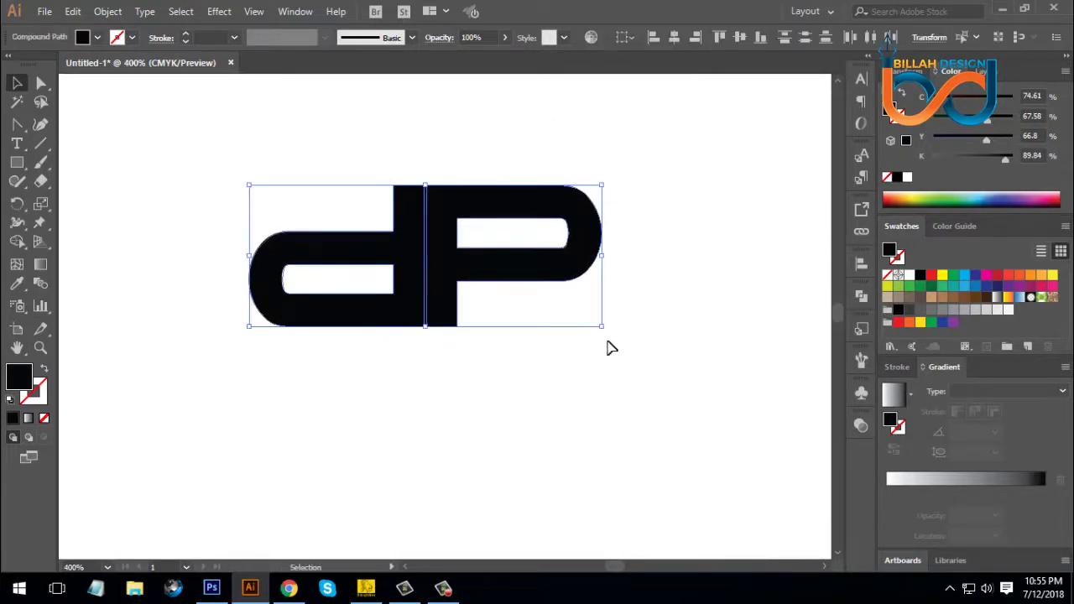
left_click(860, 298)
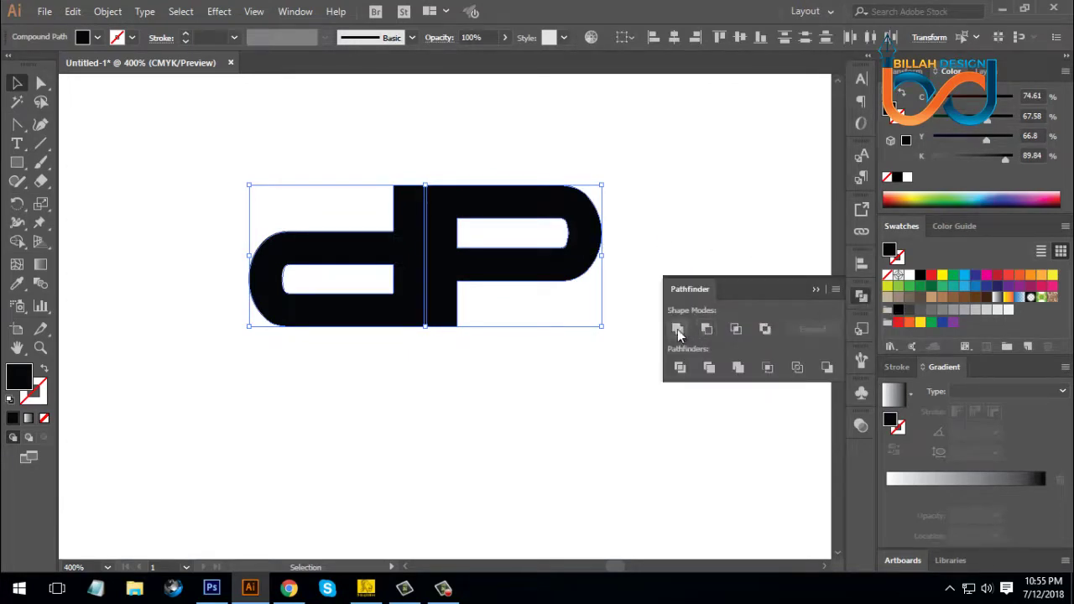
left_click(678, 331)
left_click(862, 296)
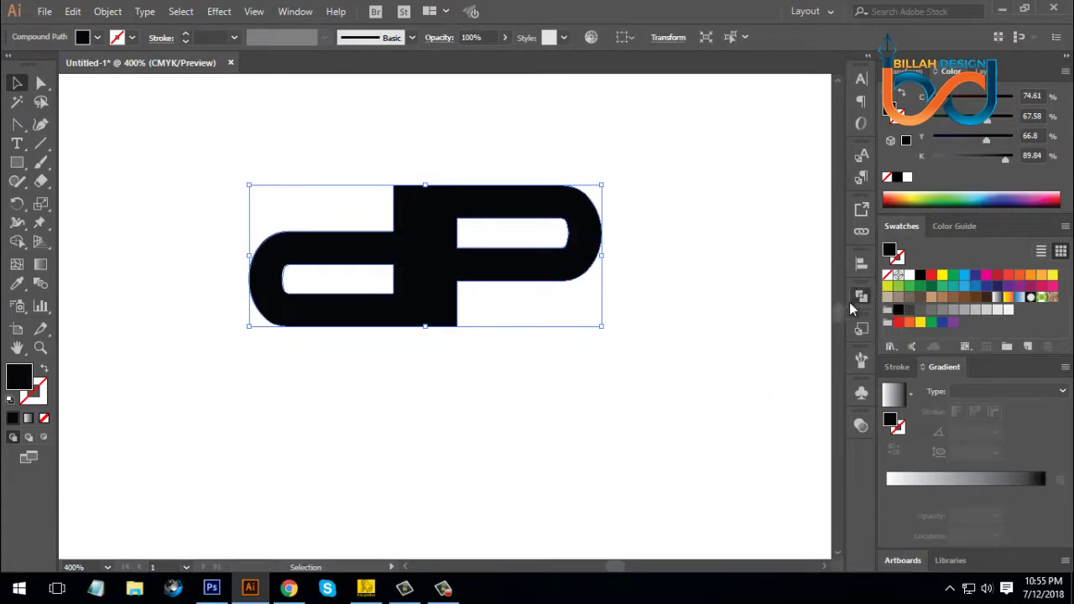
left_click(618, 395)
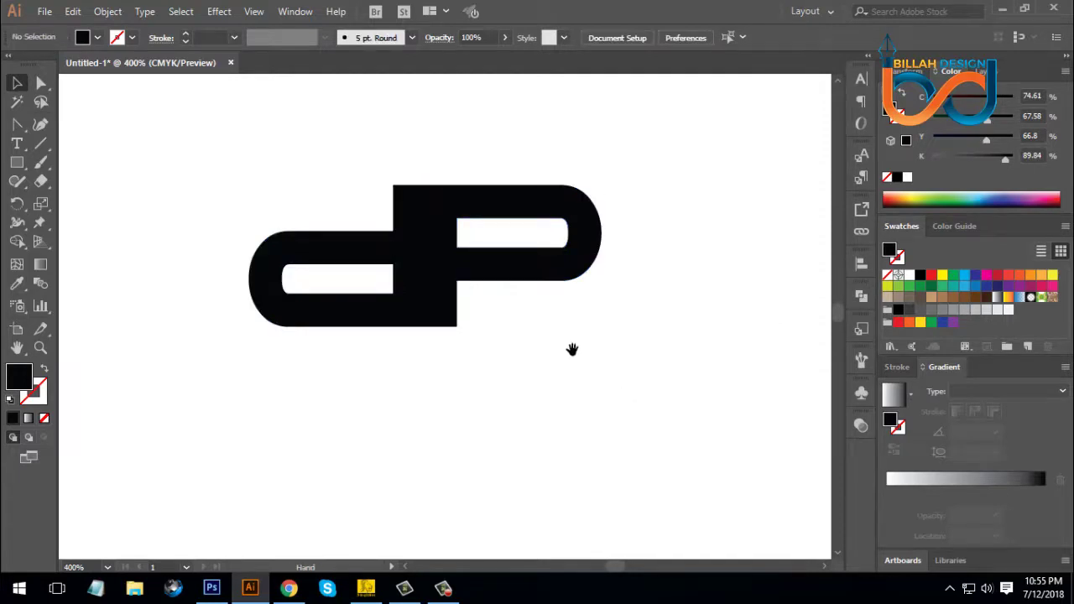
Step: Float the Pen tool group, pick the Pen, and set a white stroke
mouse_move(571, 353)
left_mouse_down()
mouse_move(576, 360)
mouse_move(562, 353)
left_mouse_up()
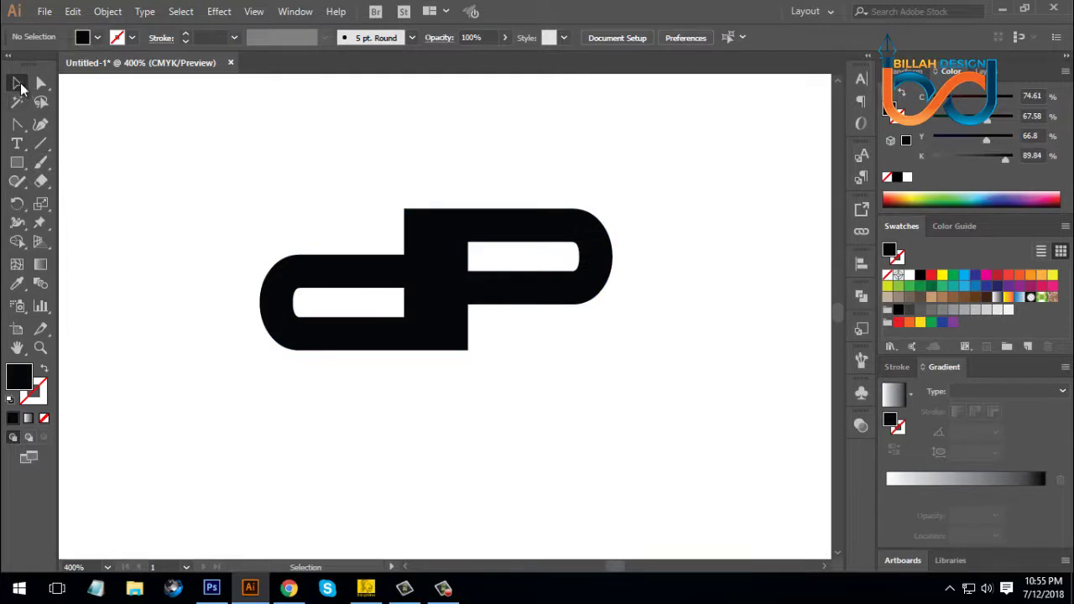
left_click(18, 126)
left_click_drag(18, 130, 199, 163)
left_click_drag(73, 147, 121, 112)
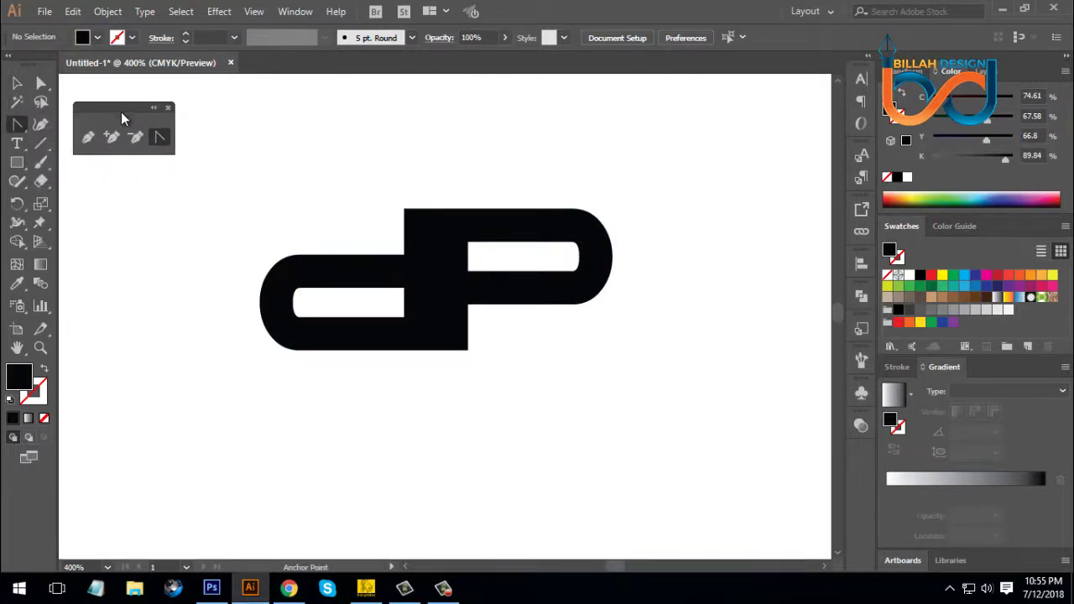
left_click(90, 140)
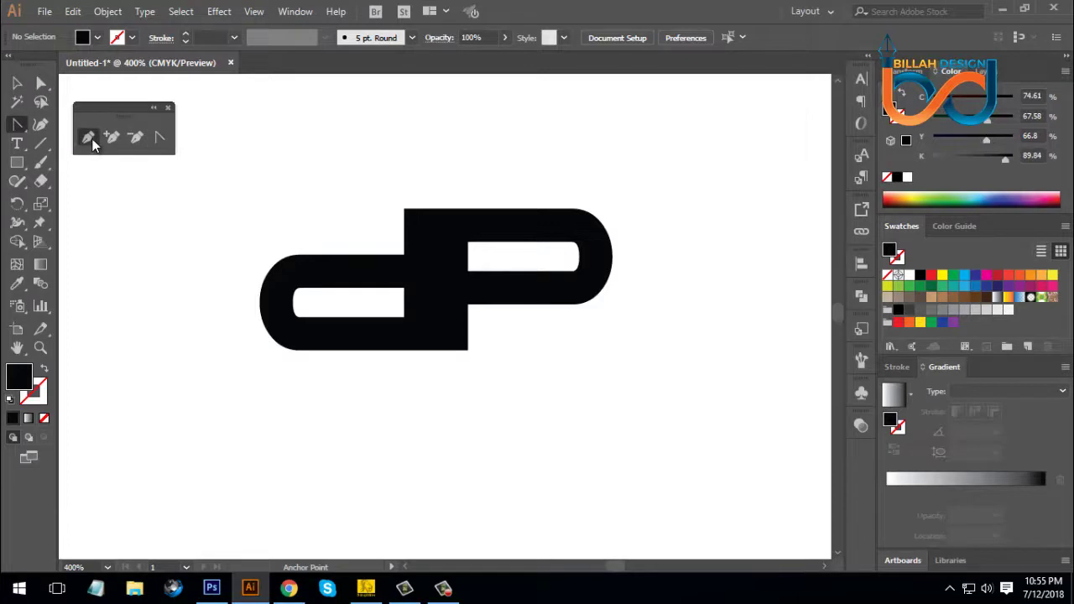
left_click(45, 373)
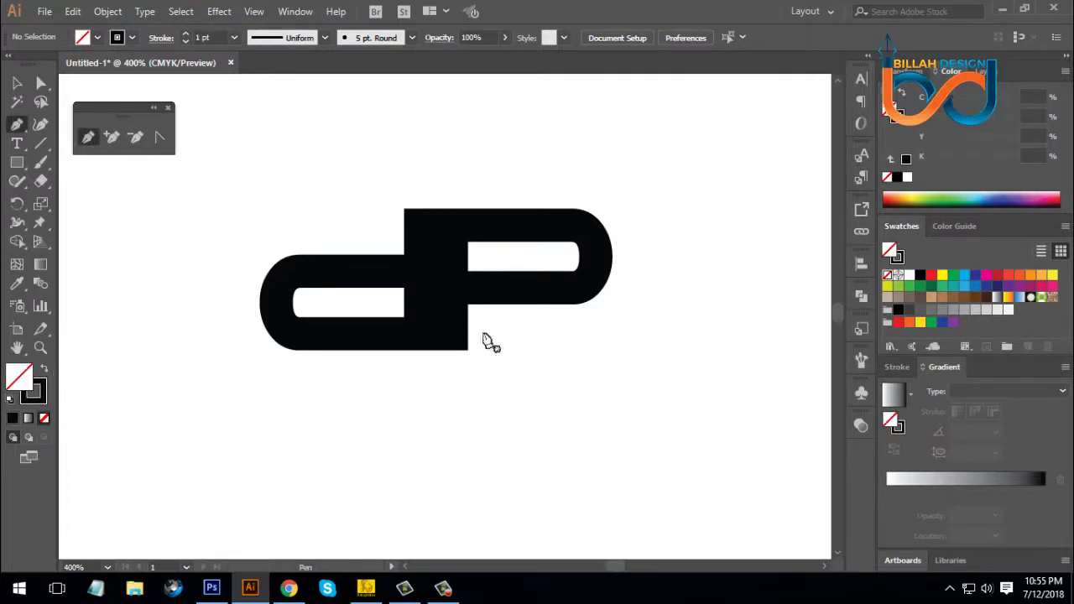
key("x")
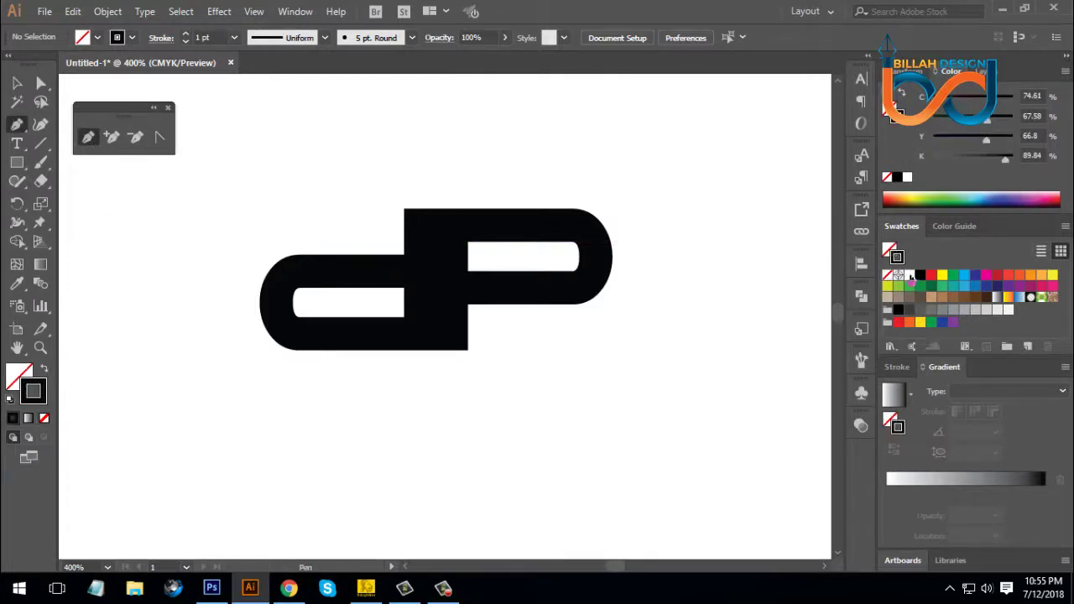
left_click(910, 276)
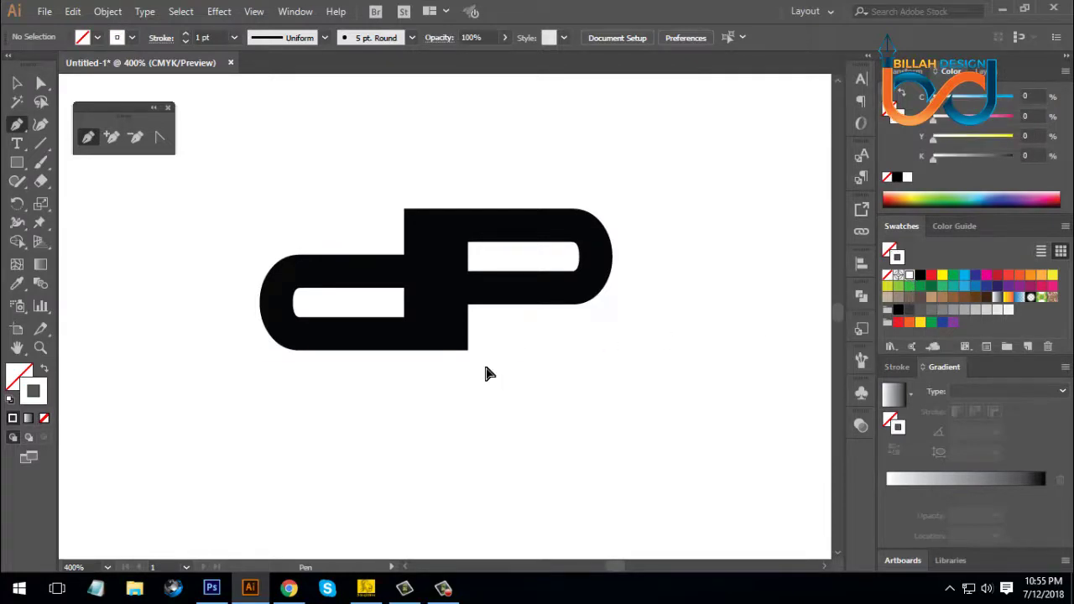
Step: Draw a closed slanted parallelogram linking the lower-left and upper-right inner slots
scroll(427, 319, "up", 3)
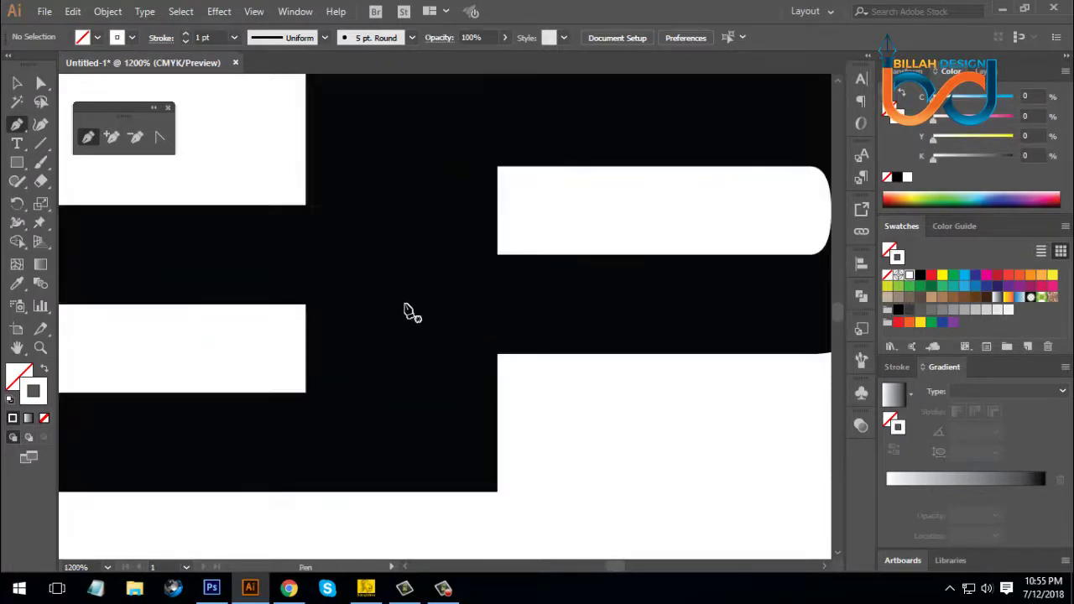
left_click_drag(425, 232, 434, 278)
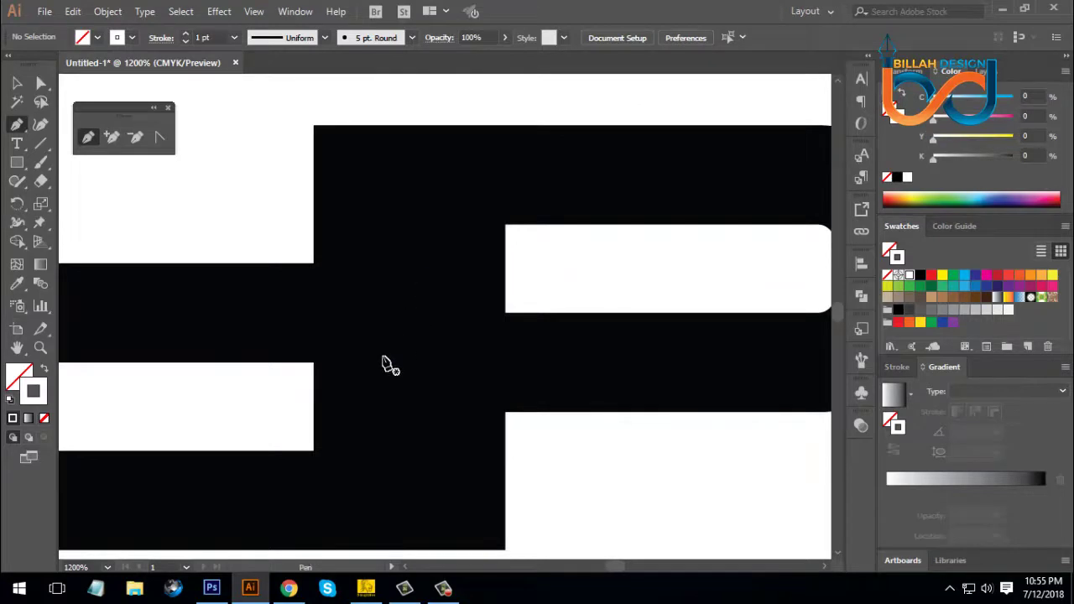
left_click(314, 364)
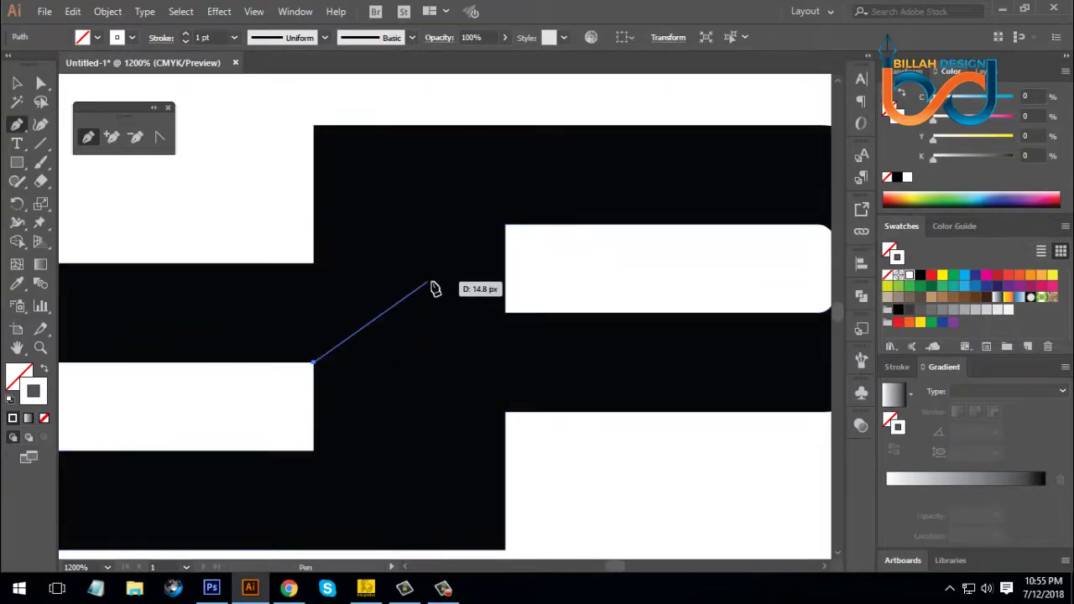
left_click(506, 224)
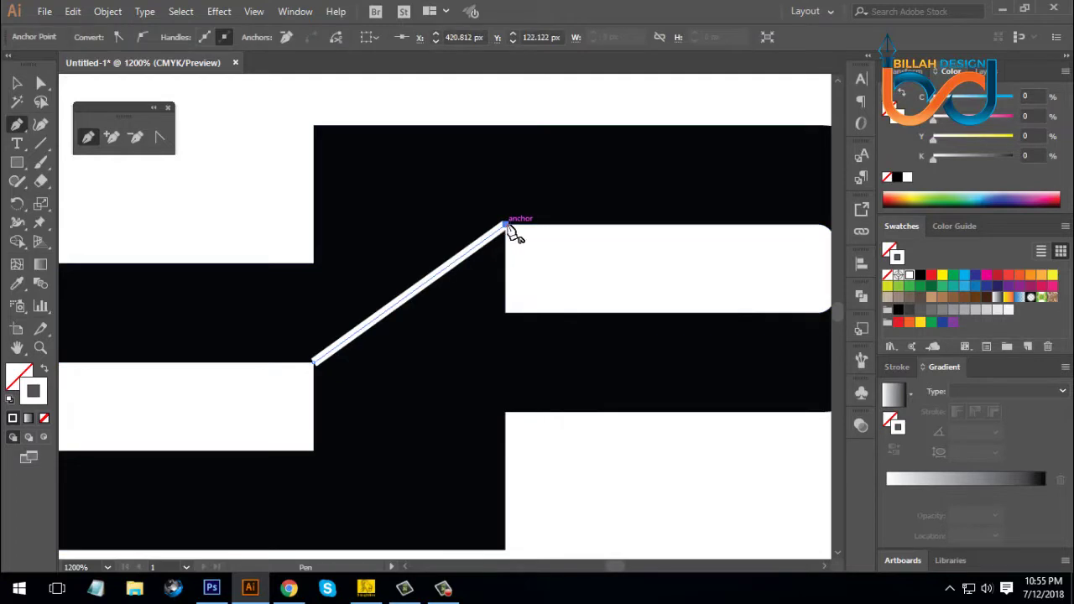
left_click(505, 313)
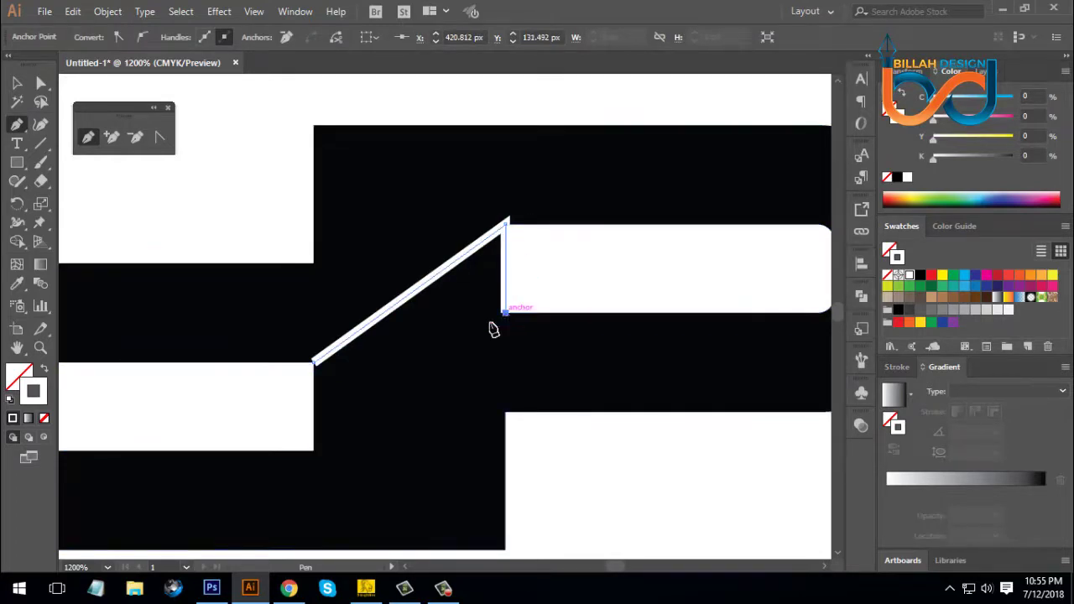
left_click(315, 451)
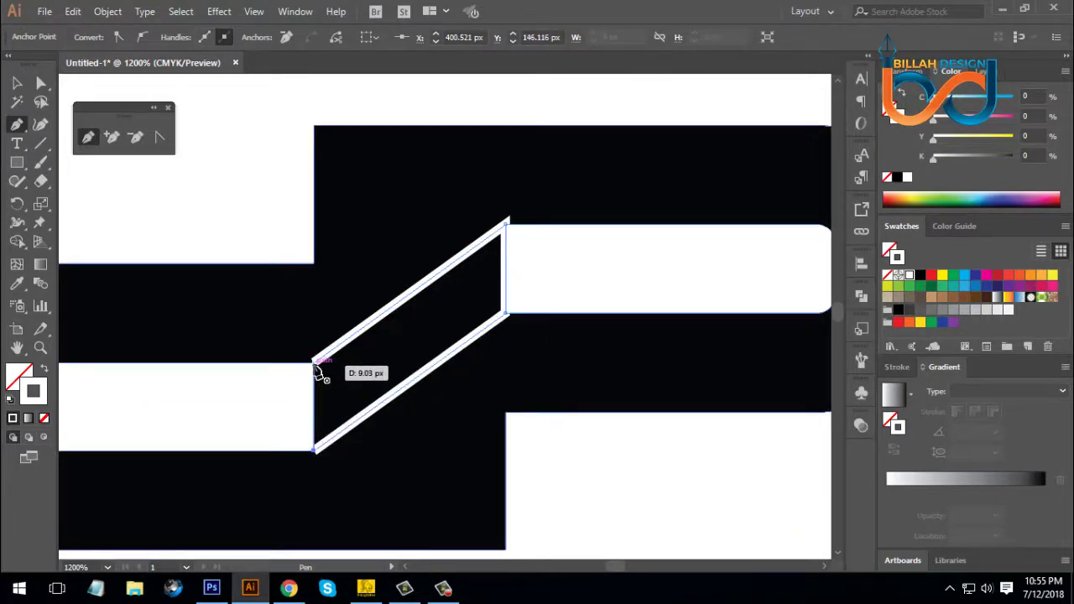
left_click(313, 365)
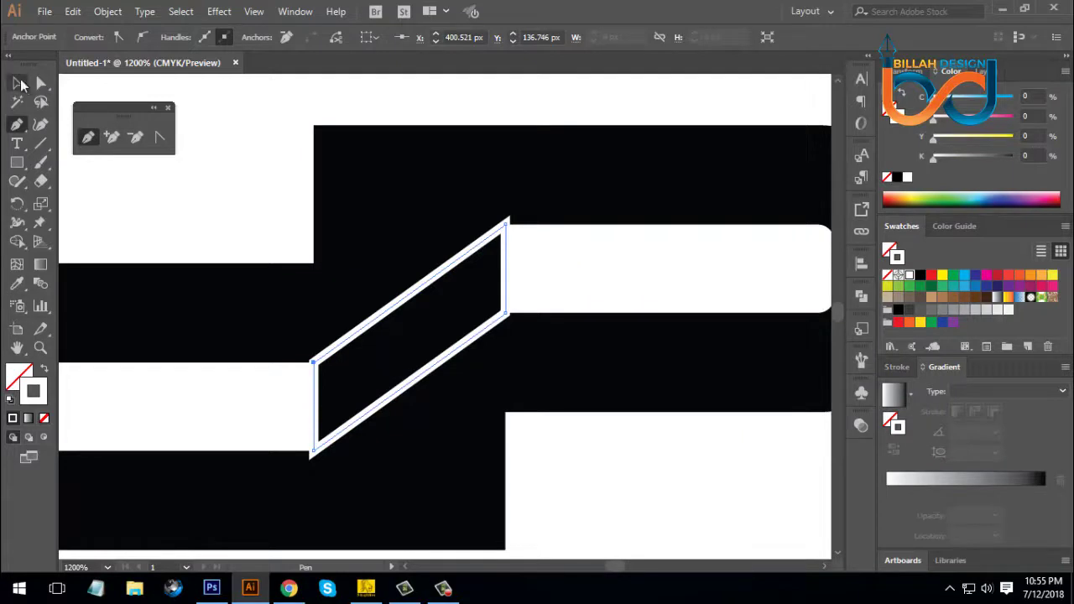
key("v")
left_click(237, 209)
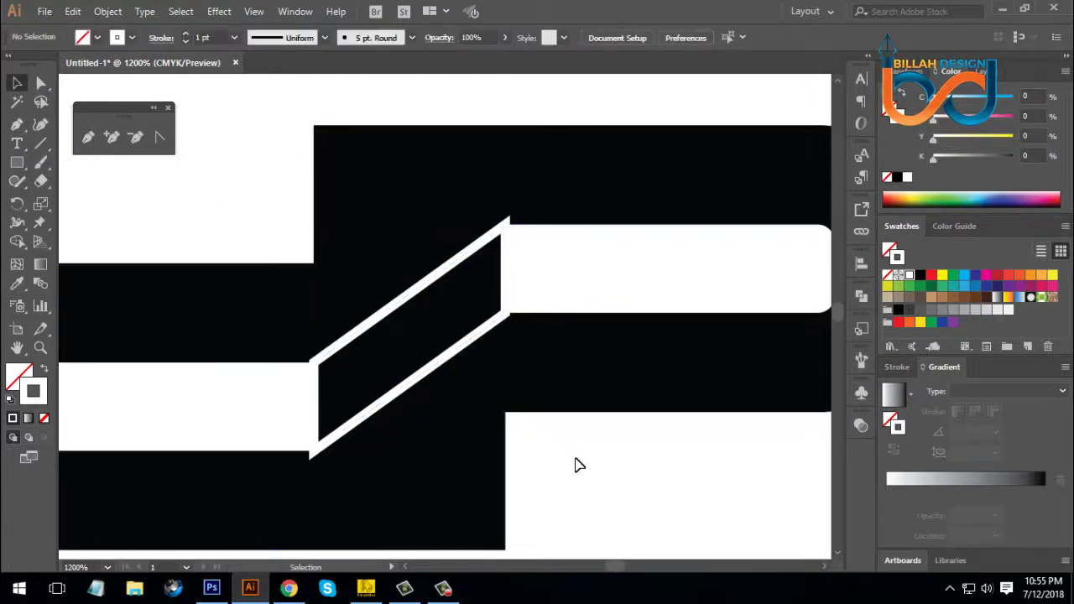
key("ctrl+minus")
key("ctrl+minus")
key("ctrl+minus")
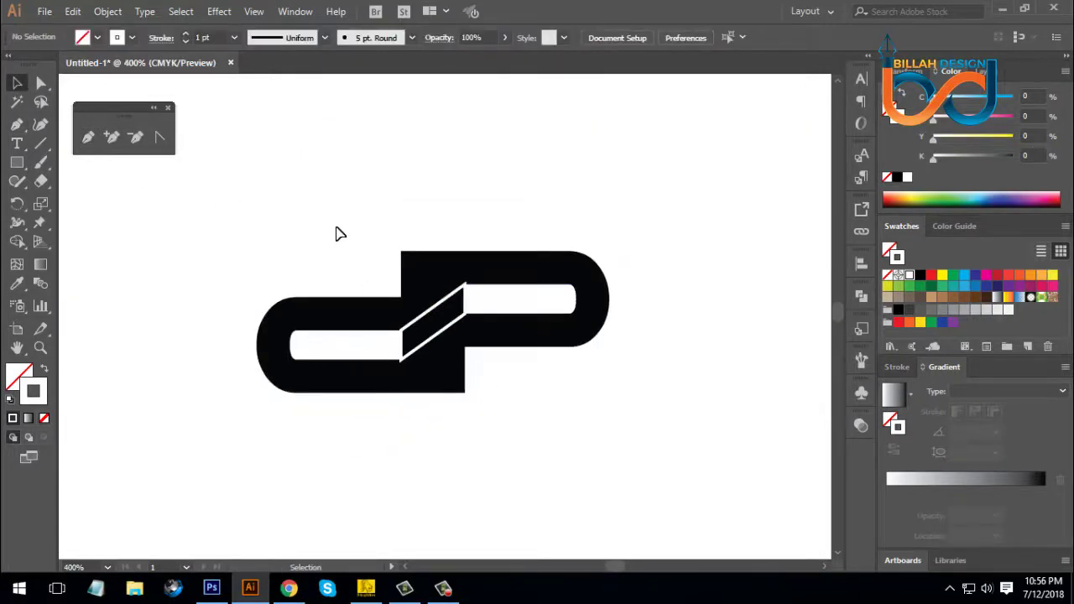
Step: Subtract the parallelogram from the dP monogram with Pathfinder Minus Front
left_click_drag(335, 233, 537, 414)
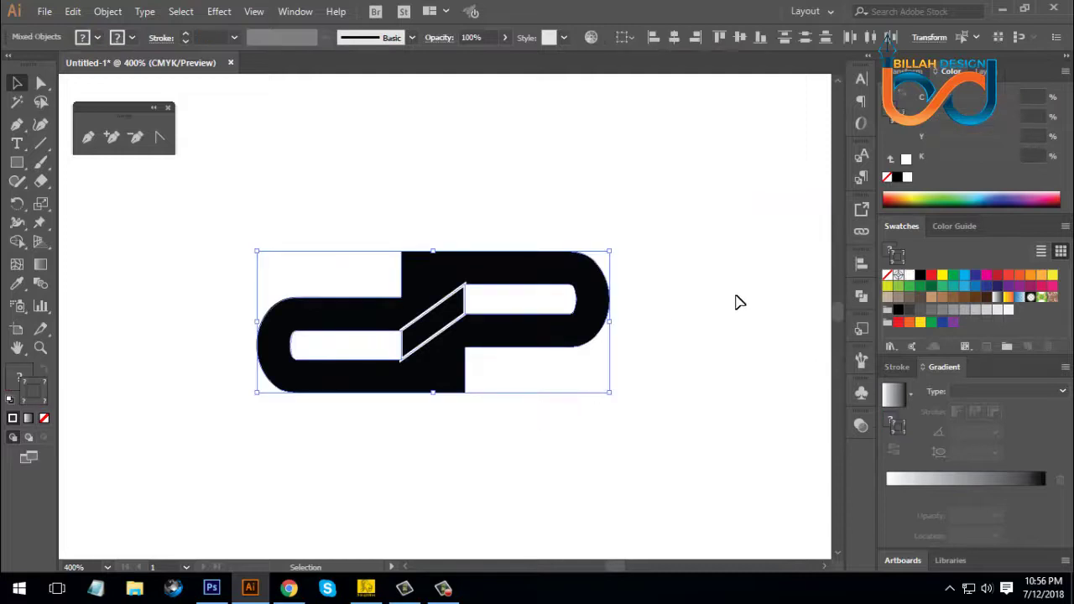
left_click(862, 296)
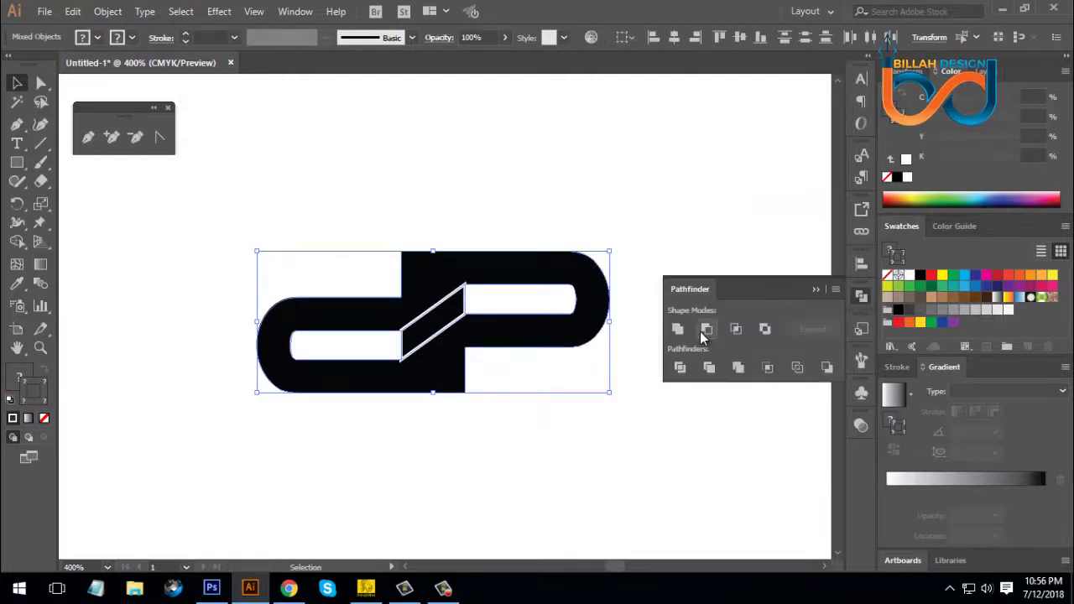
left_click(707, 328)
left_click(862, 297)
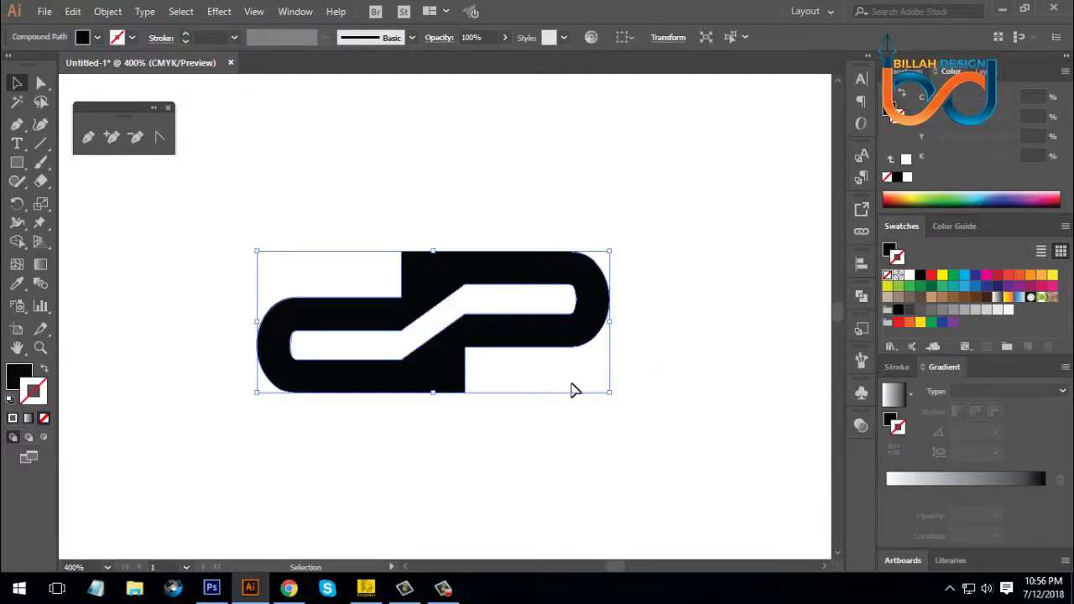
key("a")
key("ctrl+plus")
key("ctrl+plus")
key("ctrl+plus")
left_click(168, 170)
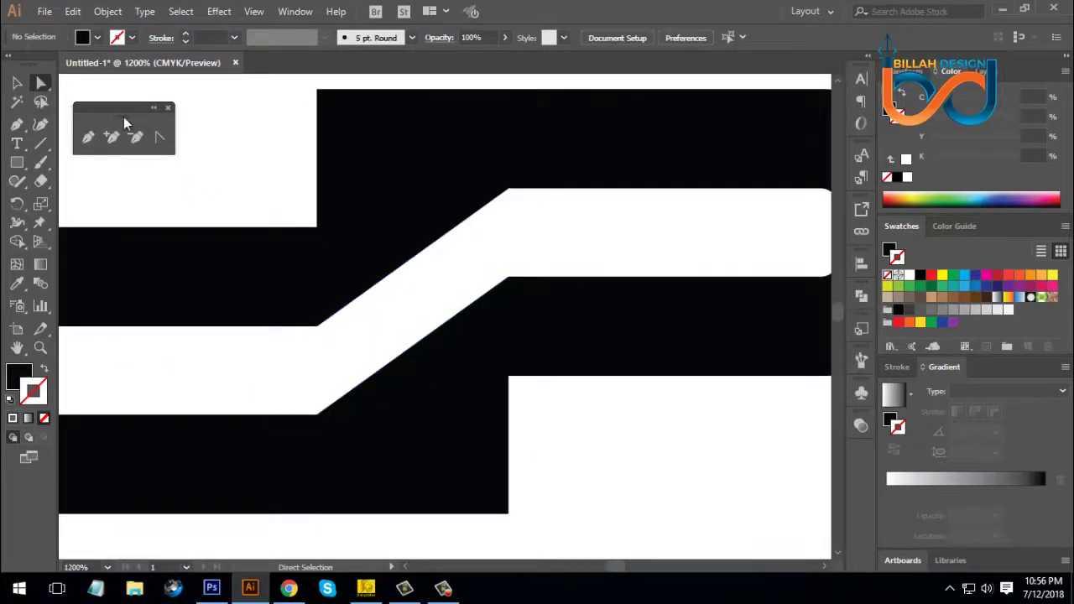
Step: Bend the channel's upper diagonal edge into a curve with a horizontal handle
left_click_drag(129, 108, 121, 108)
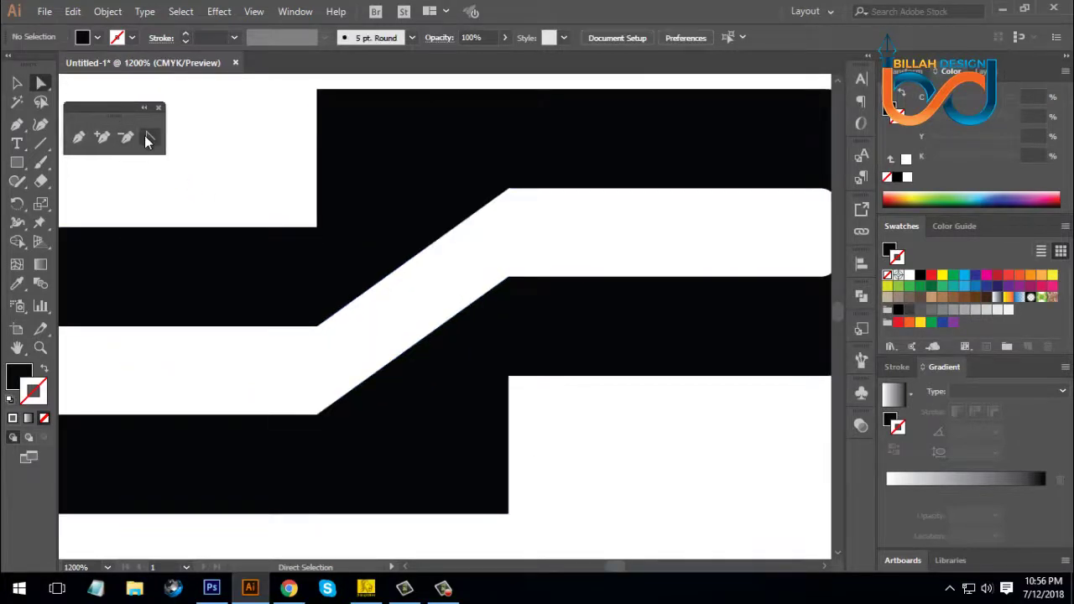
left_click(149, 137)
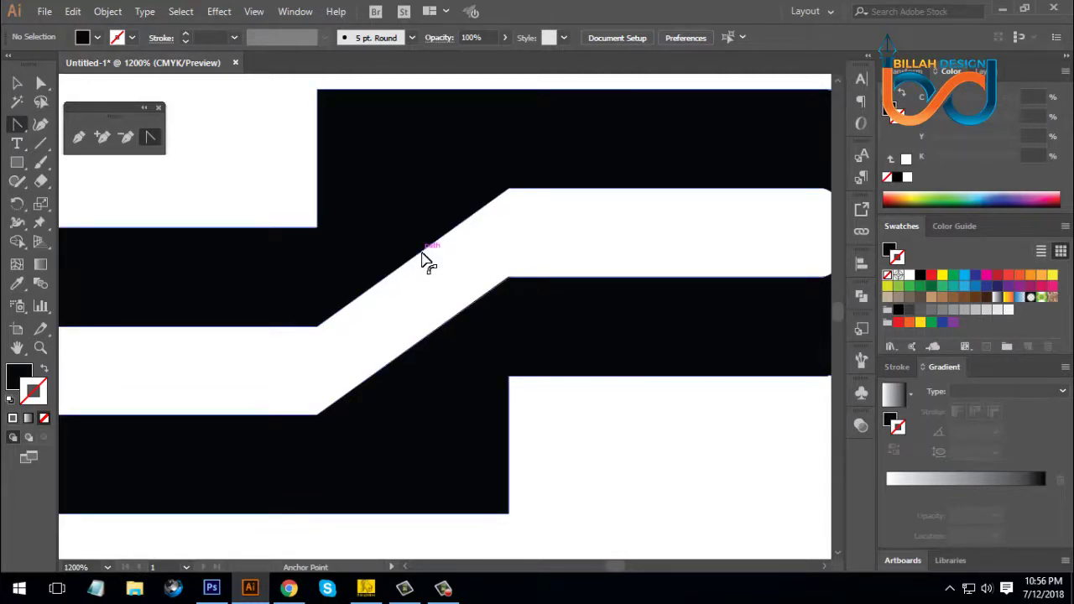
left_click_drag(428, 262, 429, 271)
left_click_drag(427, 269, 431, 271)
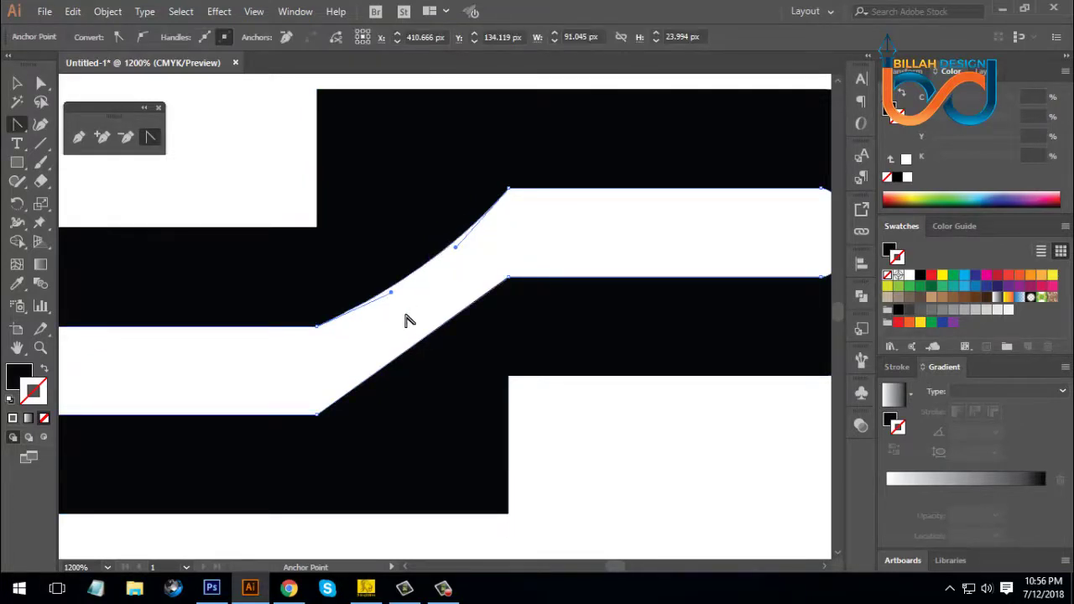
left_click_drag(391, 294, 403, 310)
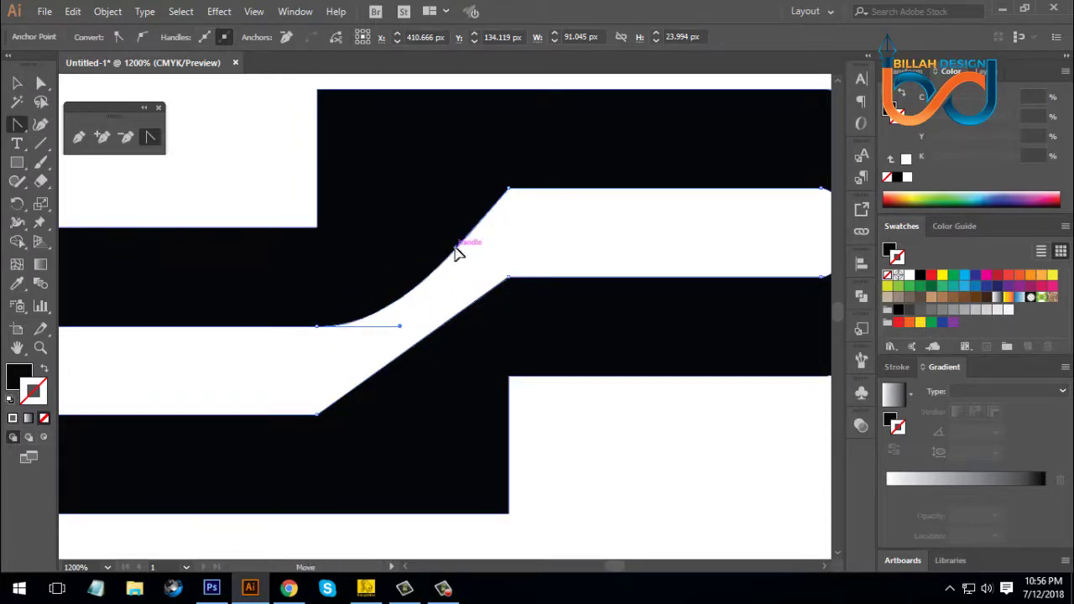
left_click_drag(456, 247, 452, 210)
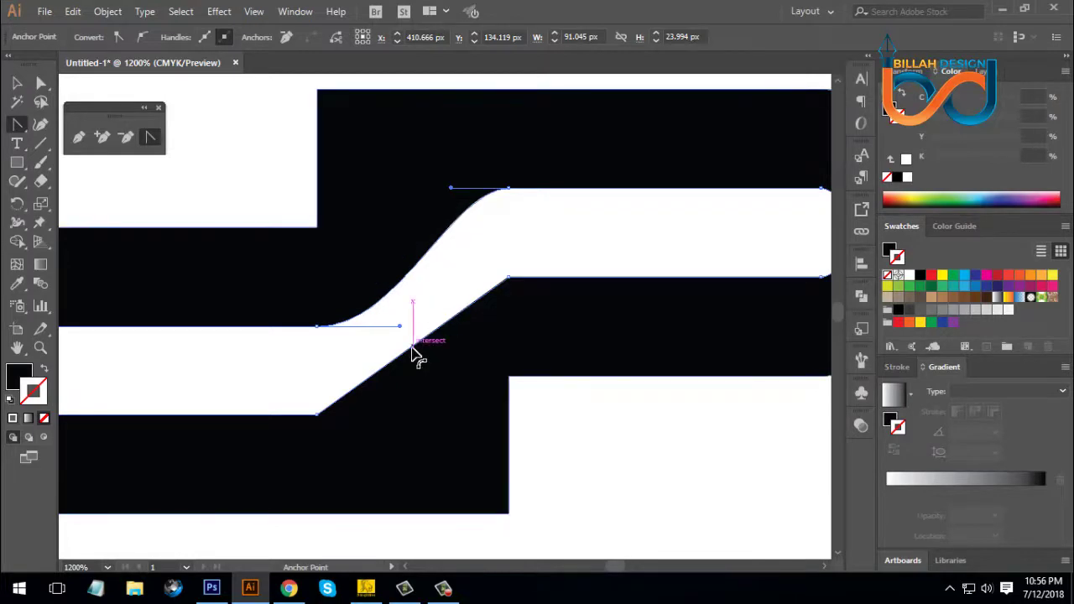
Step: Bend the lower diagonal edge into a curve and level its handle horizontally
left_click_drag(412, 351, 409, 339)
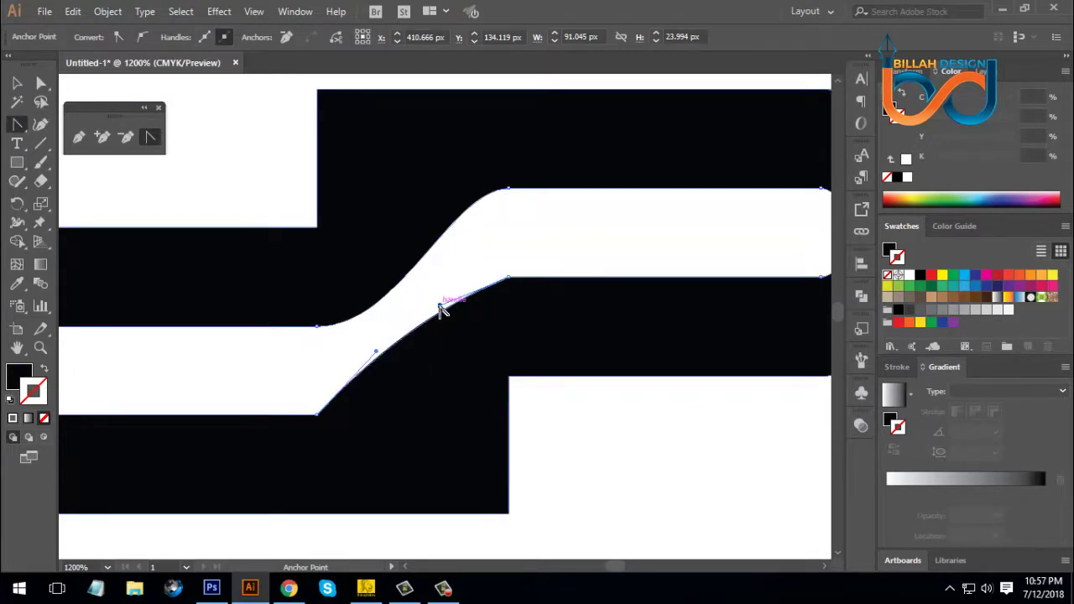
left_click_drag(442, 310, 443, 289)
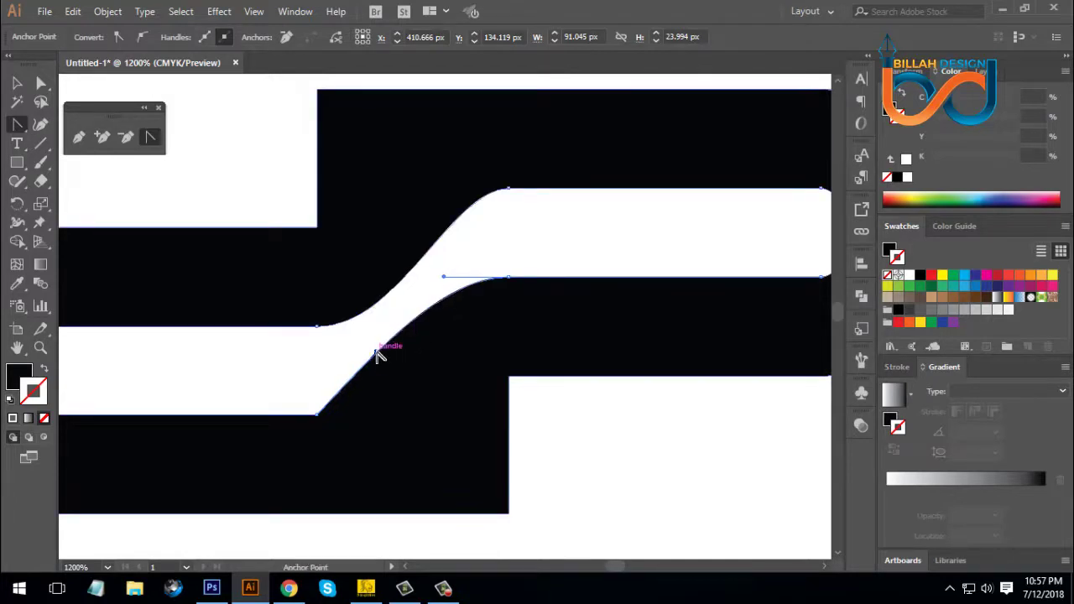
left_click_drag(377, 355, 404, 412)
key("ctrl+shift+a")
key("ctrl+minus")
Step: Nudge the S-curve's middle anchor slightly right with the arrow keys
key("y")
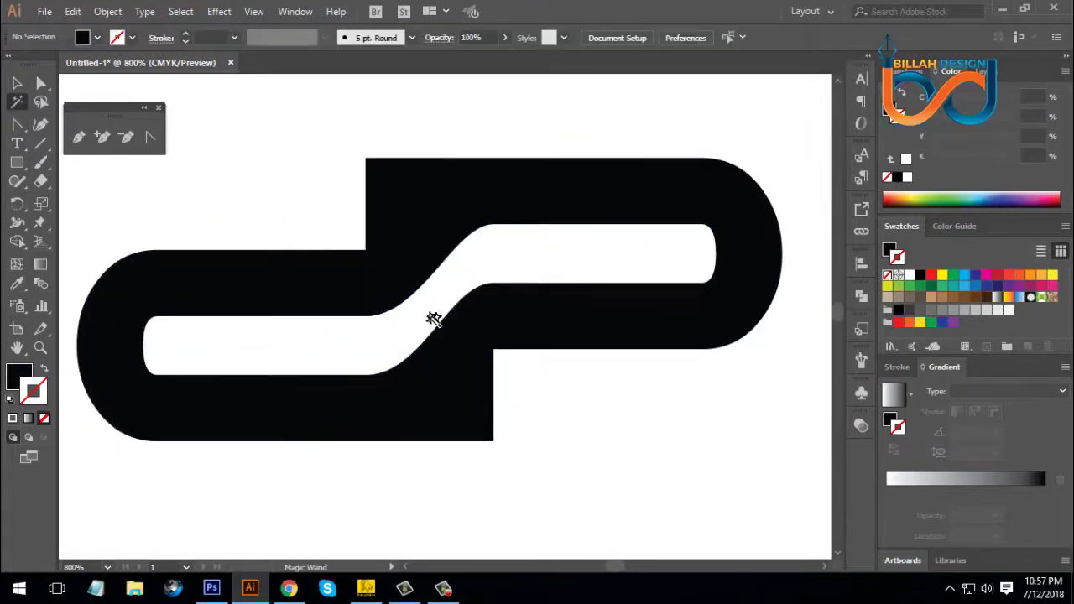
left_click(40, 83)
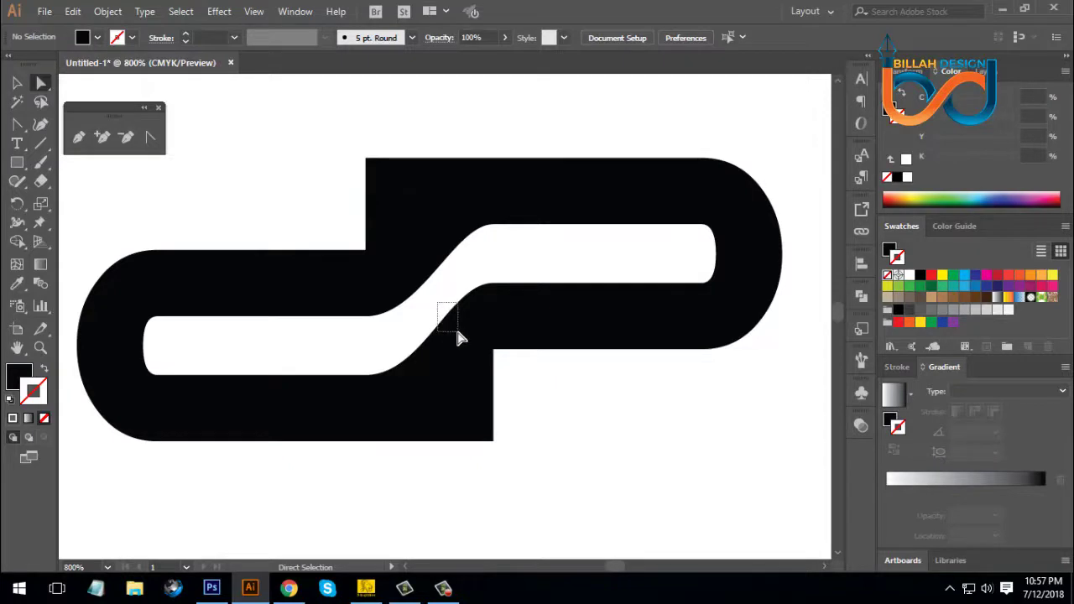
left_click_drag(457, 334, 461, 338)
left_click(521, 279)
left_click_drag(523, 271, 467, 307)
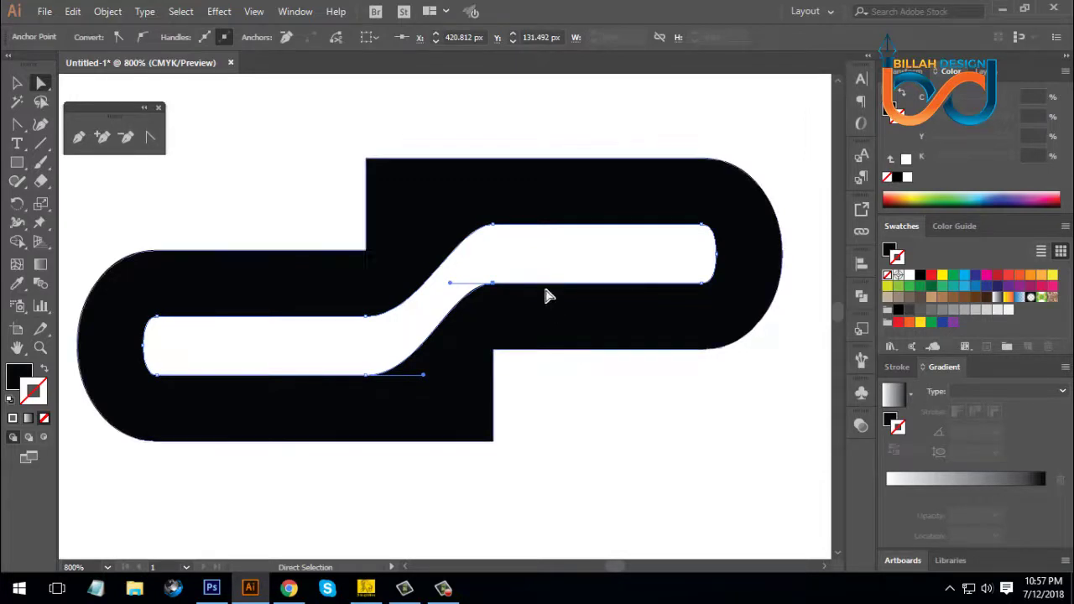
left_click_drag(536, 259, 476, 300)
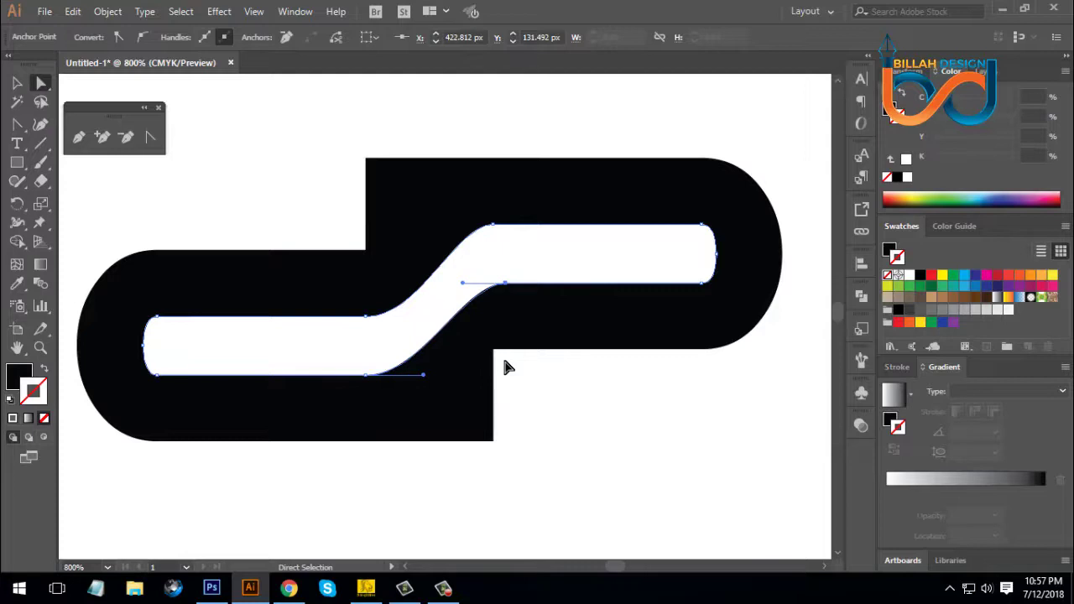
key("Right")
key("Left")
key("Left")
key("Left")
key("Right")
key("Right")
left_click(576, 434)
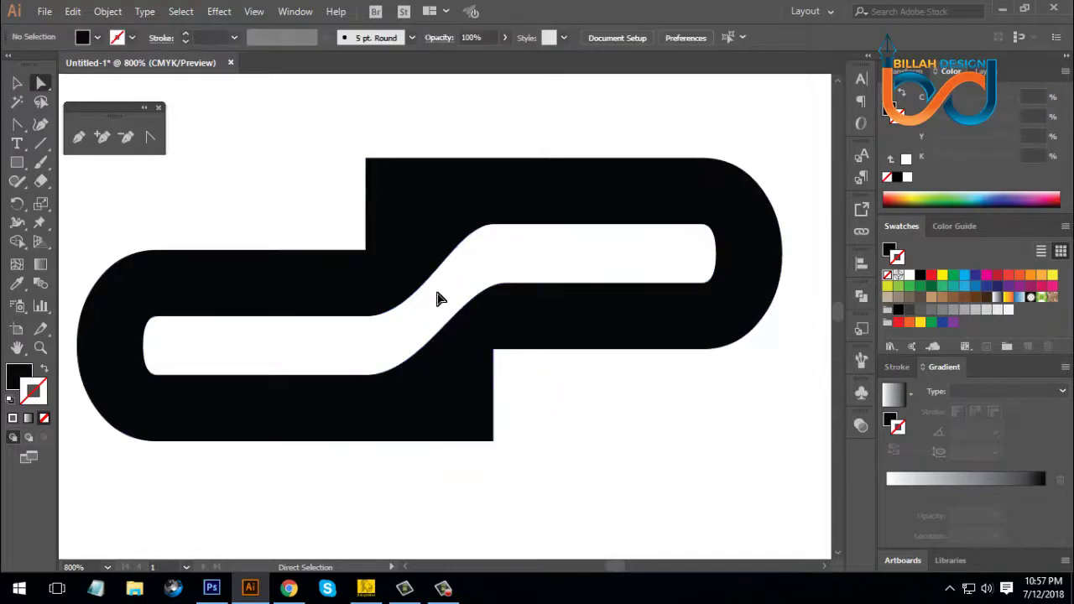
Step: Shift the upper curve's handle left, shorten its top handle, and check the lower curve
left_click(426, 318)
left_click_drag(426, 317, 418, 321)
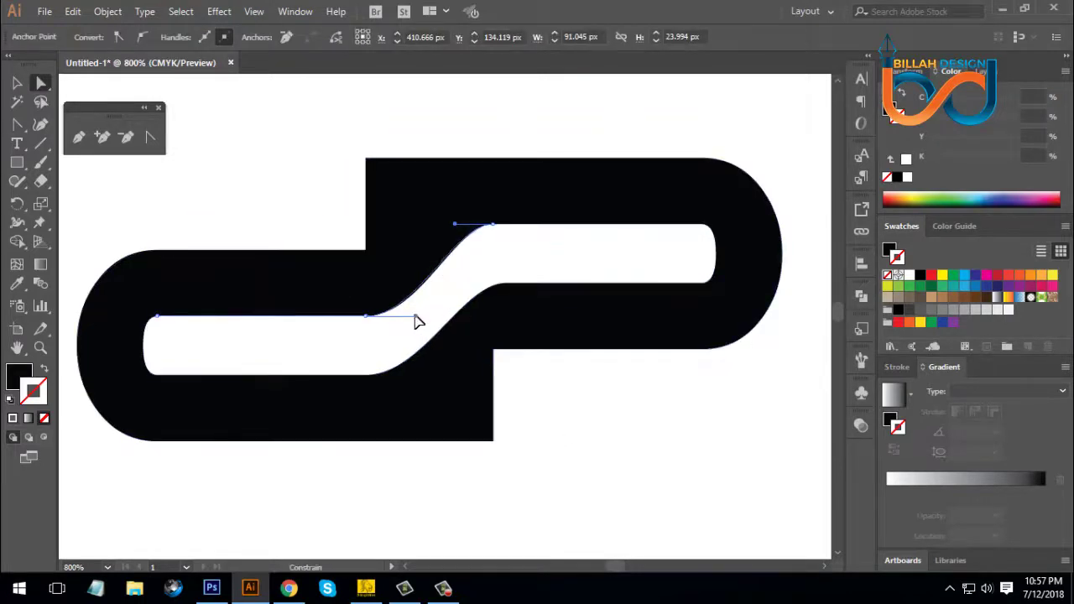
left_click_drag(457, 227, 450, 224)
left_click(468, 266)
left_click(453, 316)
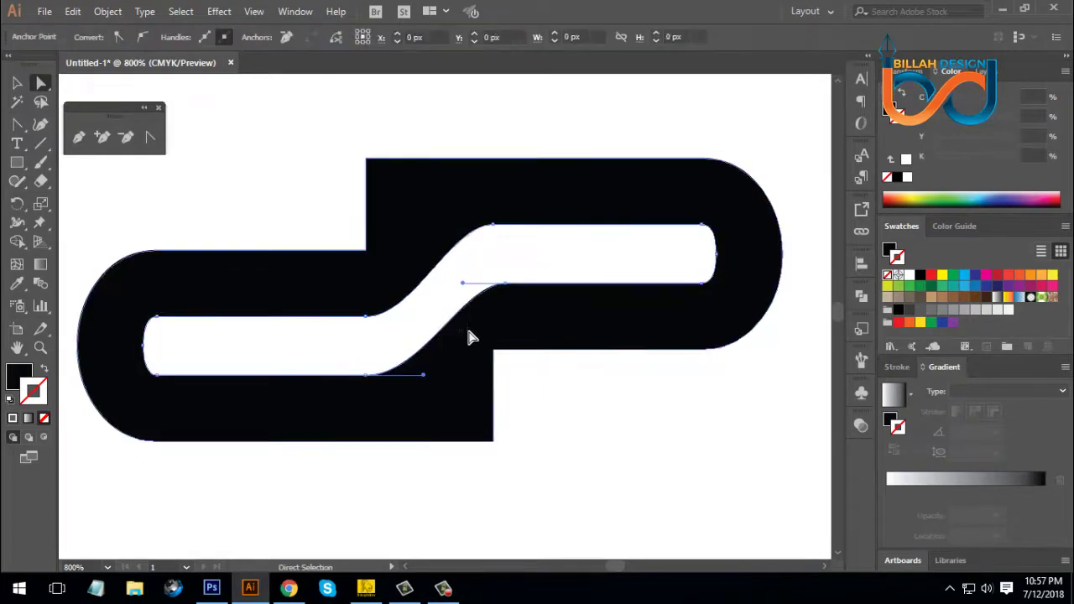
left_click(460, 284)
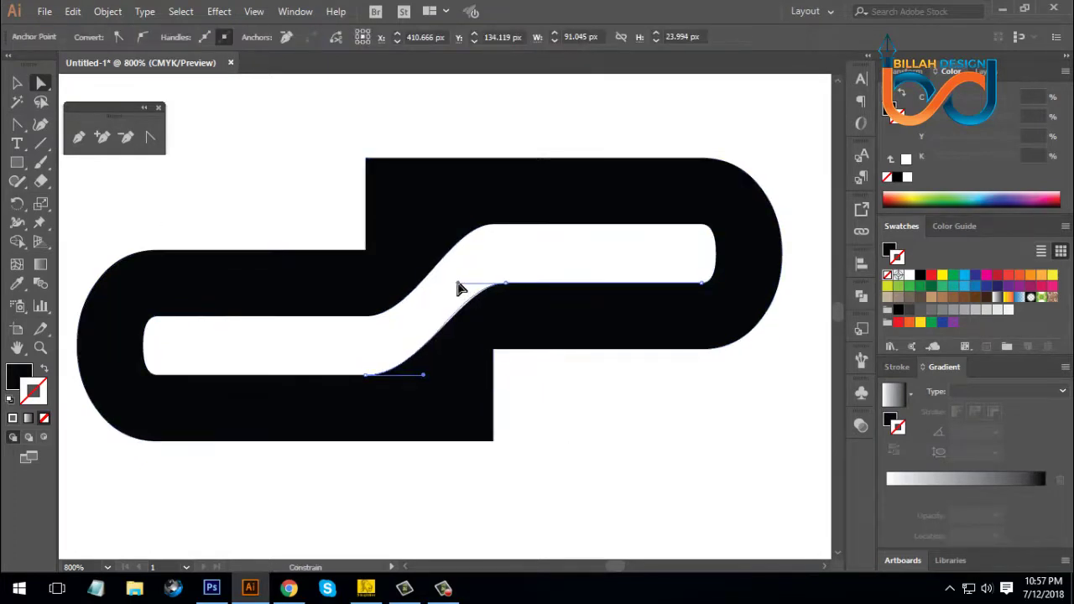
left_click(568, 446)
key("ctrl+minus")
key("ctrl+minus")
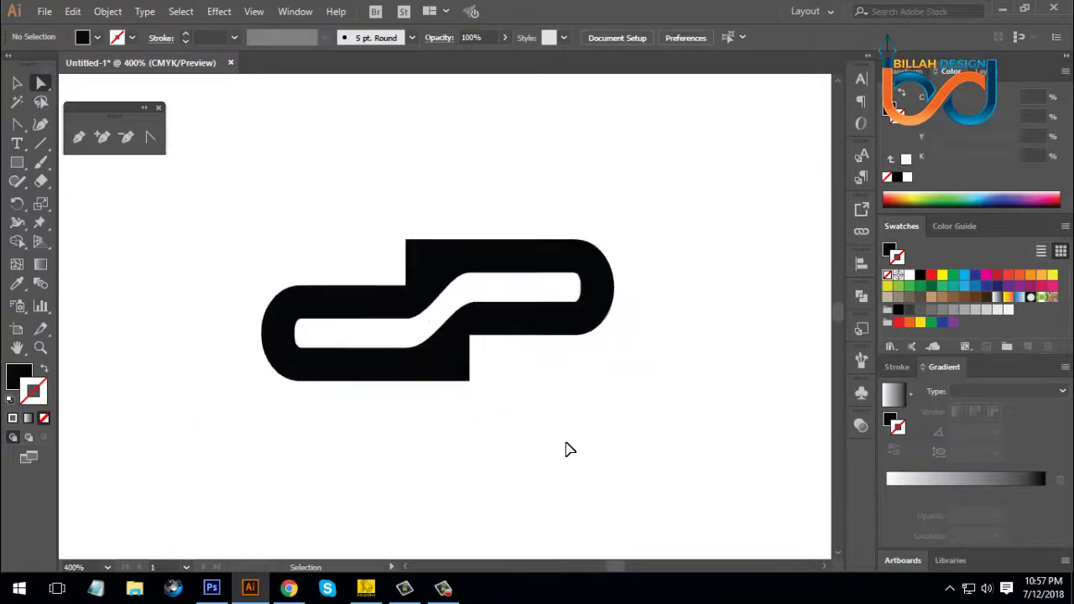
Step: Draw a vertical line down the dP monogram's middle and select it with the logo
key("ctrl+minus")
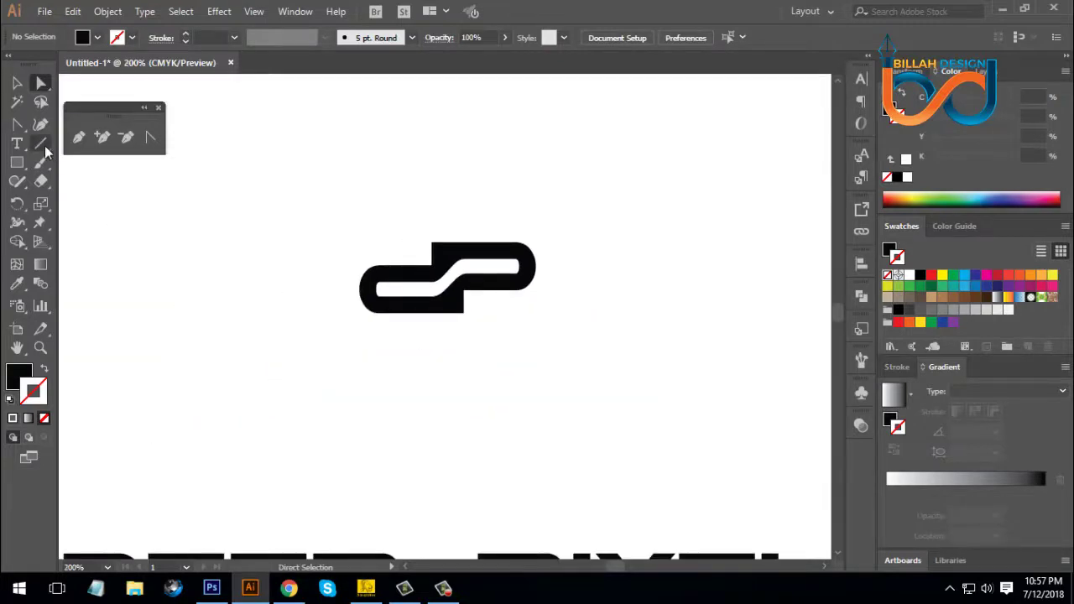
left_click(43, 144)
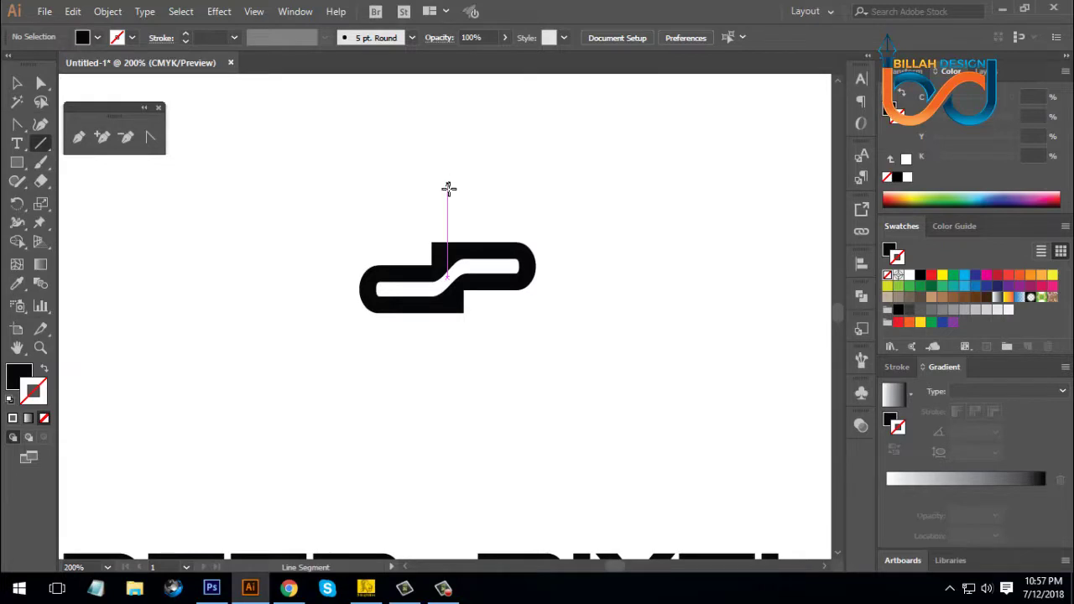
left_click_drag(448, 186, 448, 361)
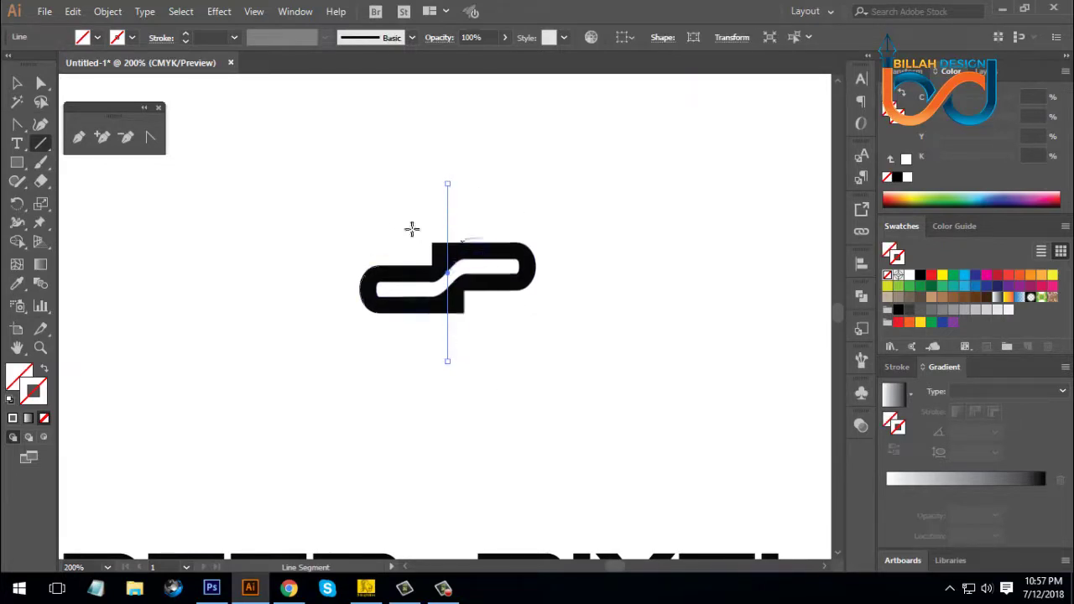
left_click(17, 82)
left_click(298, 198)
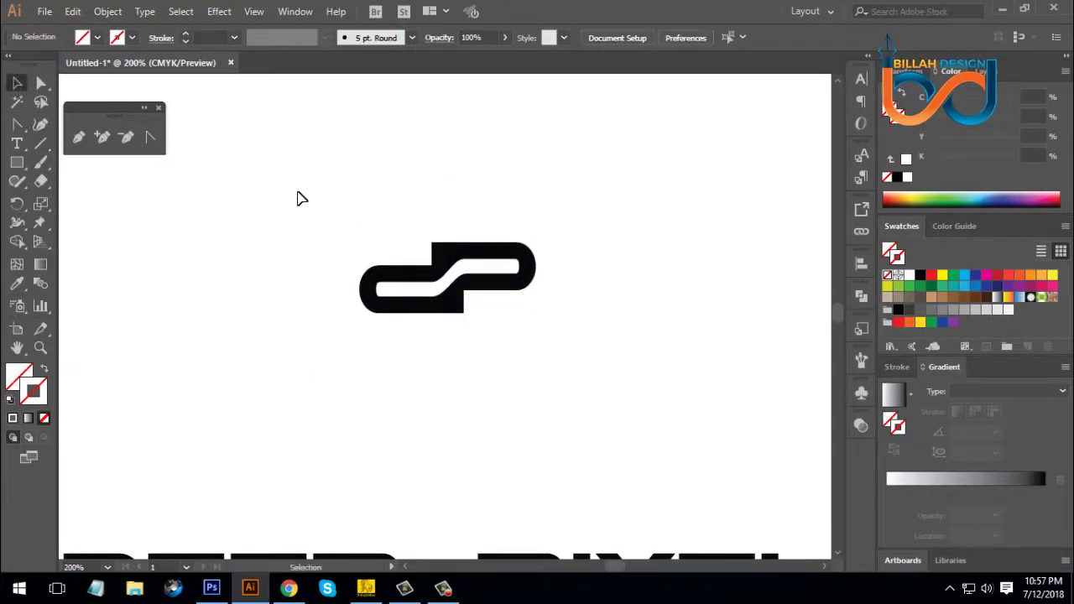
left_click_drag(299, 192, 531, 365)
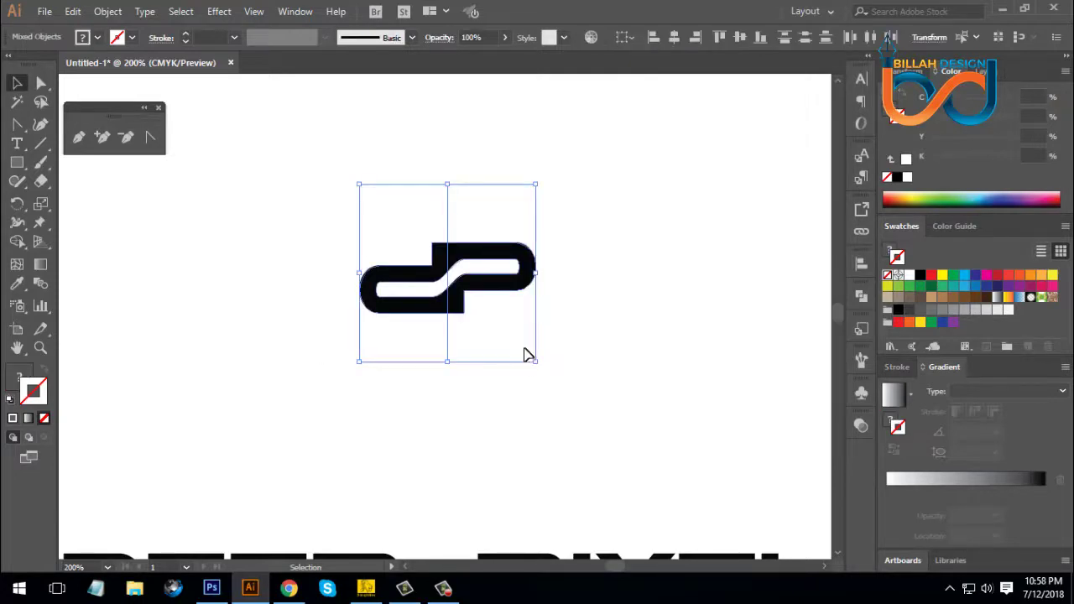
Step: Divide the logo along the vertical line with Pathfinder and ungroup the pieces
left_click(509, 280)
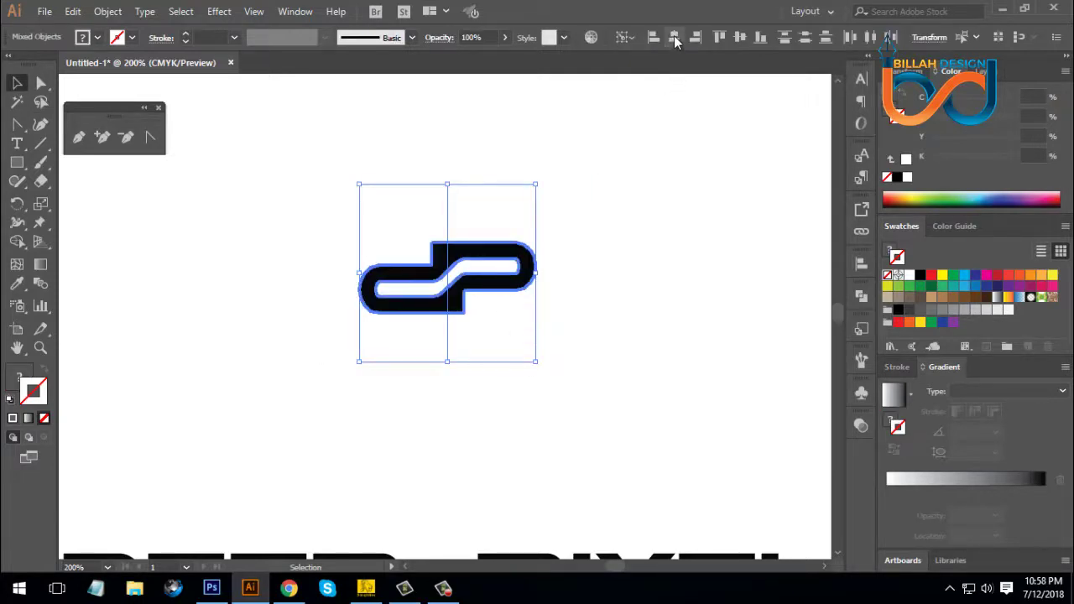
left_click(859, 299)
left_click(680, 368)
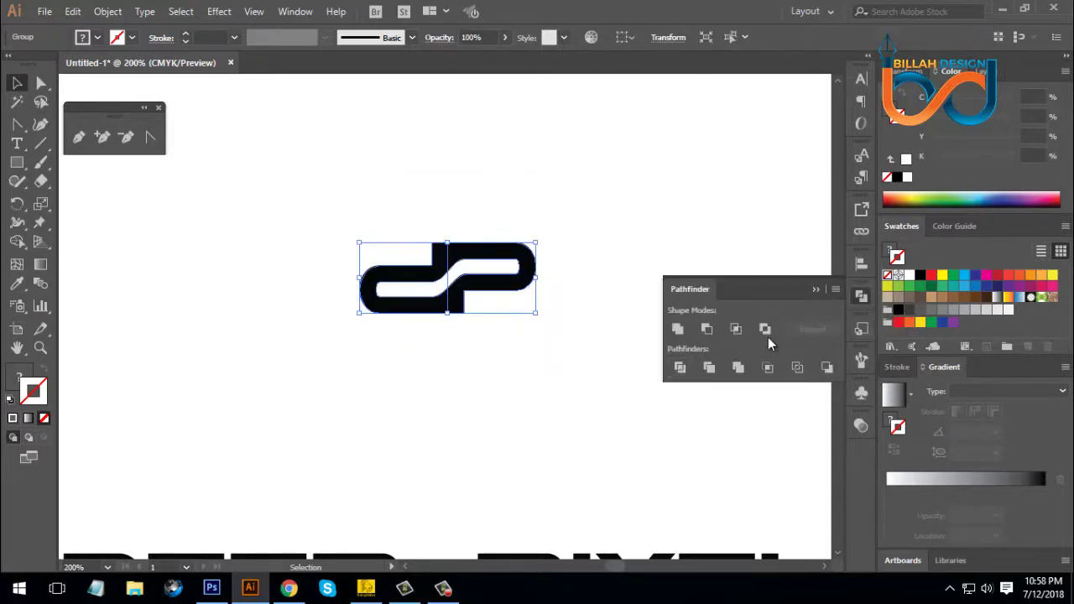
left_click(859, 299)
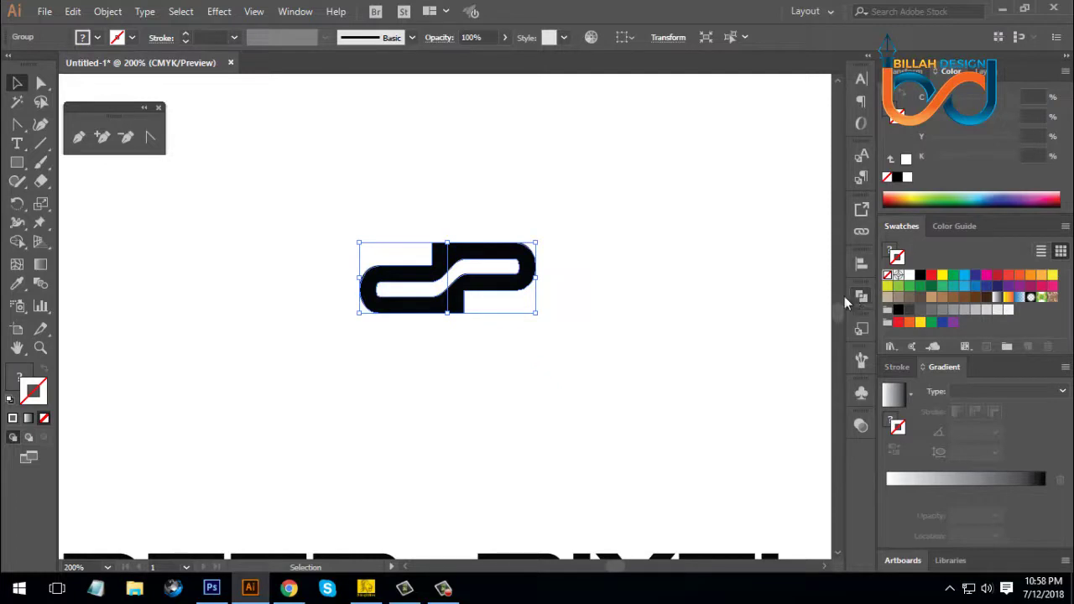
right_click(626, 251)
left_click(671, 383)
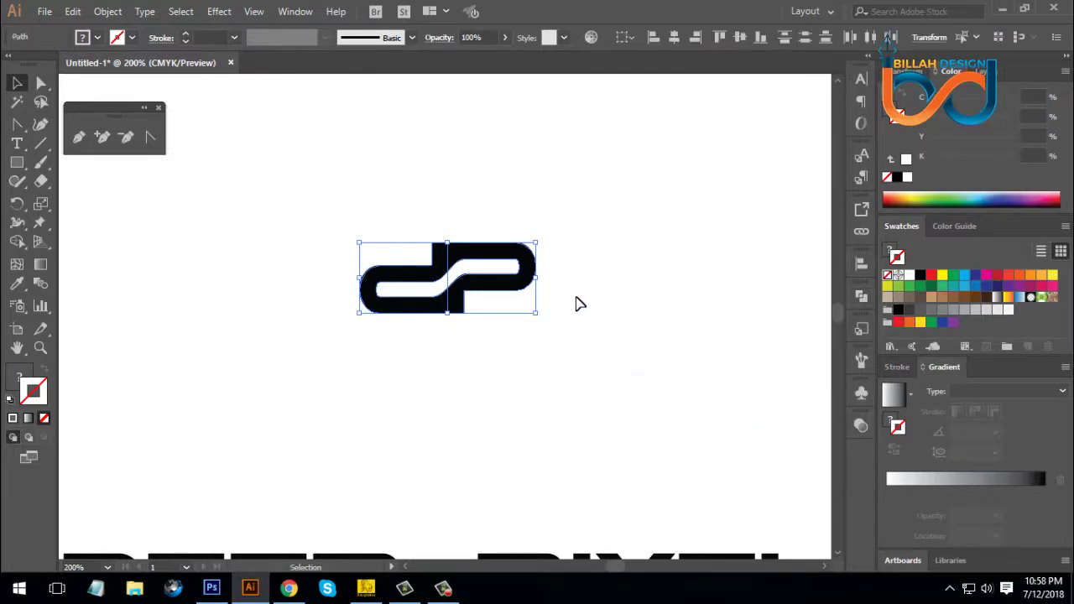
left_click(608, 349)
Step: Drag the channel's inner white cut-out piece out below the logo
key("ctrl+equal")
key("ctrl+equal")
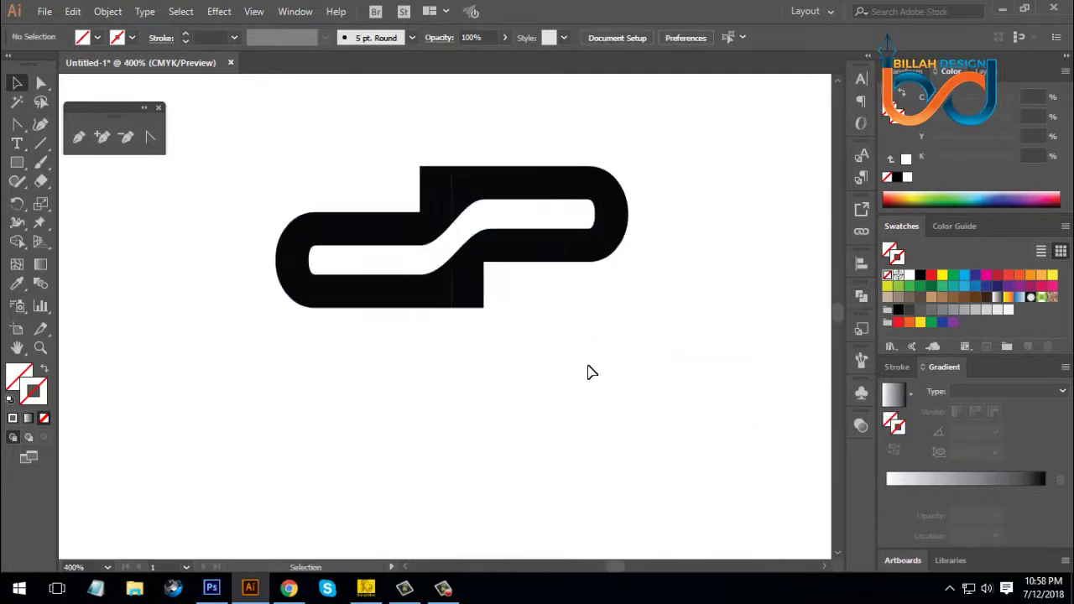
scroll(356, 284, "up", 1)
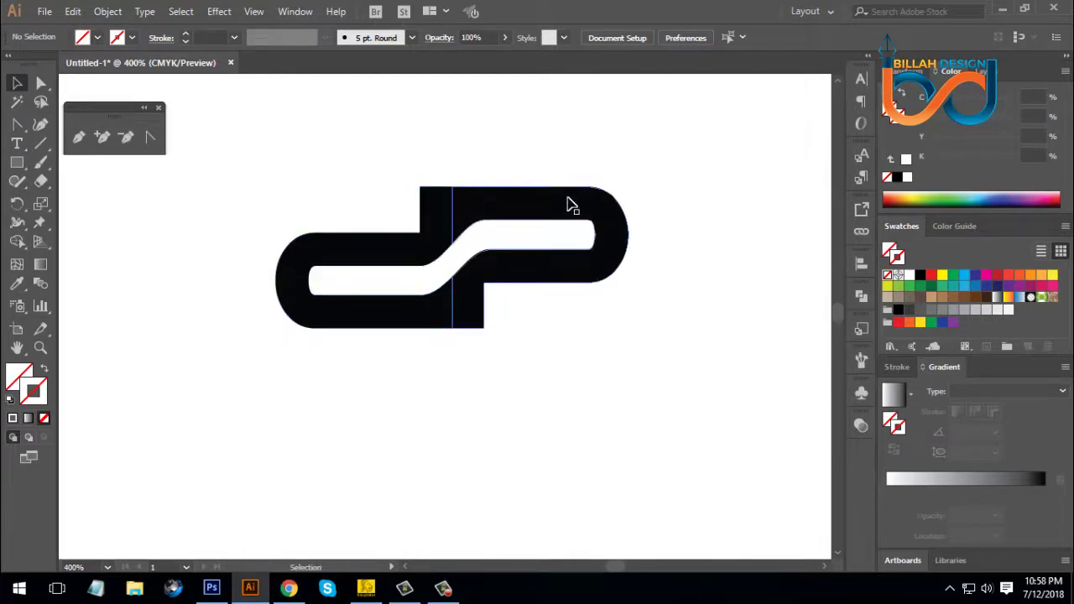
left_click(450, 264)
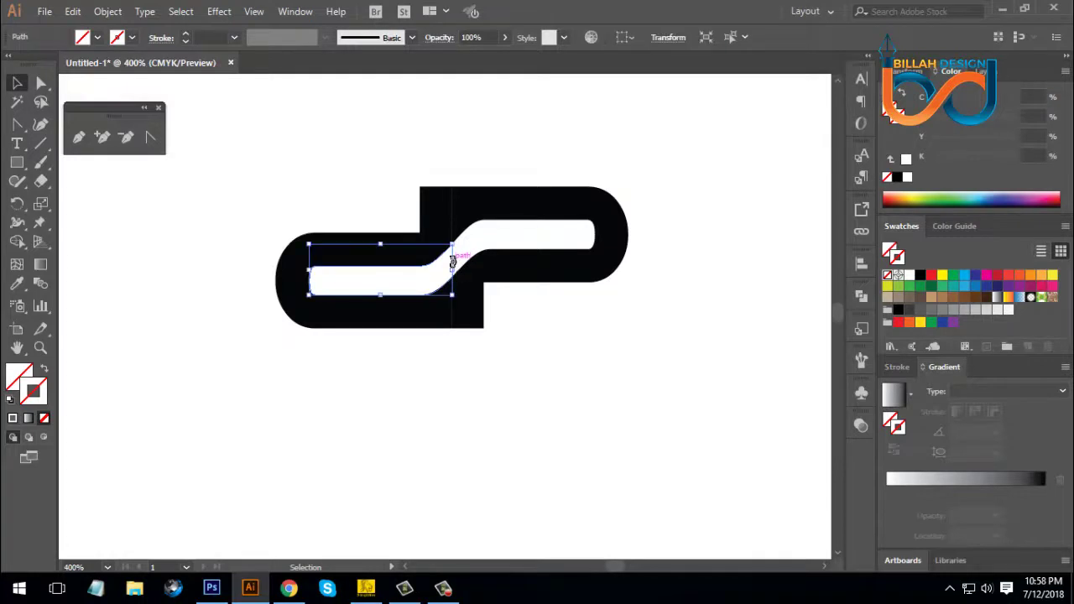
left_click(506, 300)
left_click_drag(456, 263, 559, 427)
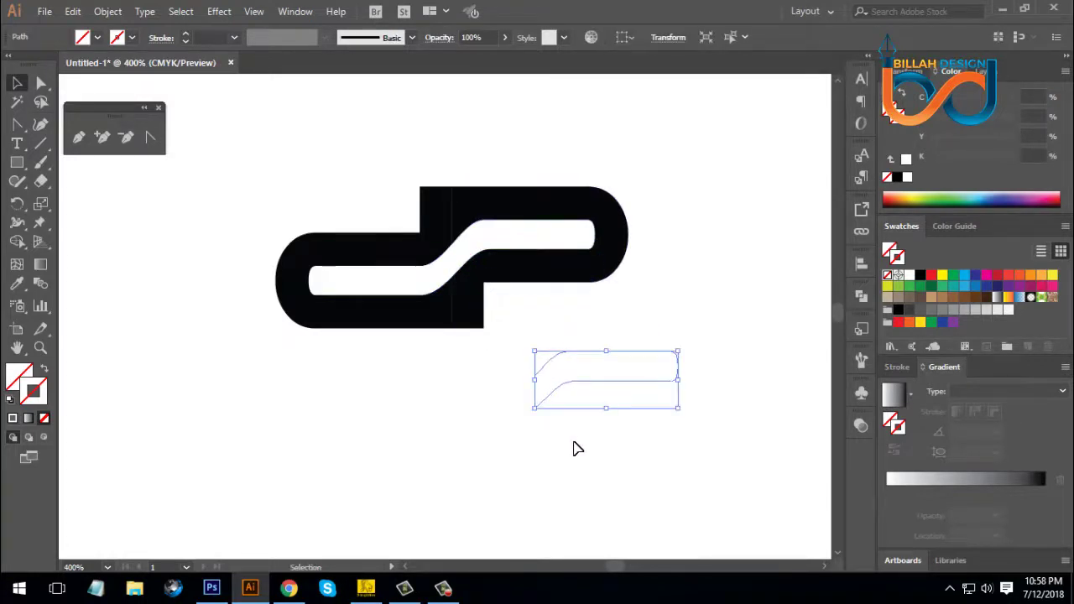
left_click(575, 446)
key("ctrl+minus")
key("ctrl+minus")
key("ctrl+minus")
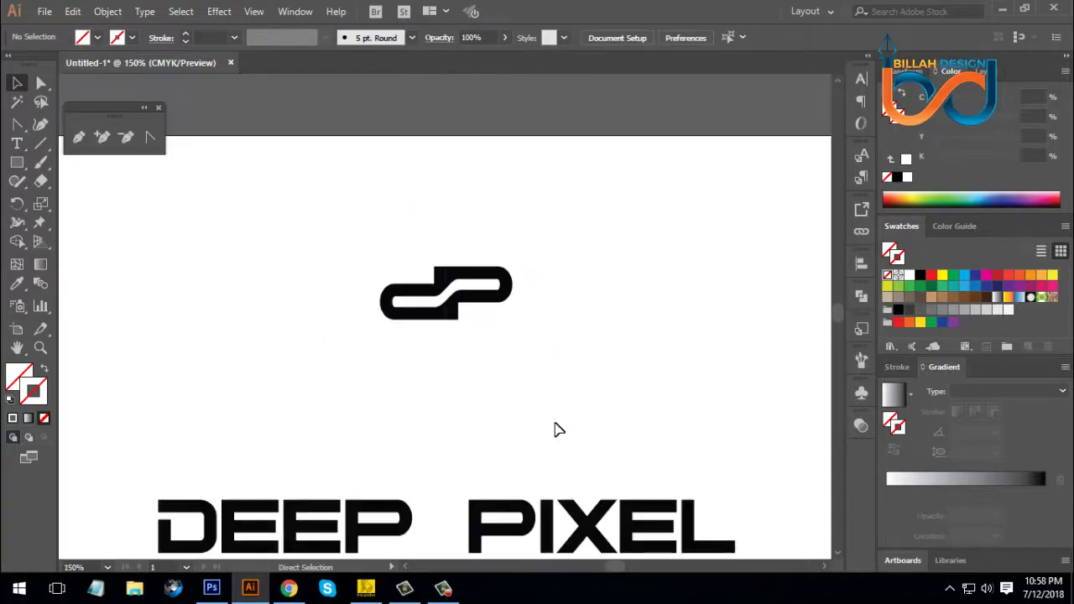
Step: Fill the monogram's left half with the K=90 dark grey swatch
scroll(521, 363, "down", 1)
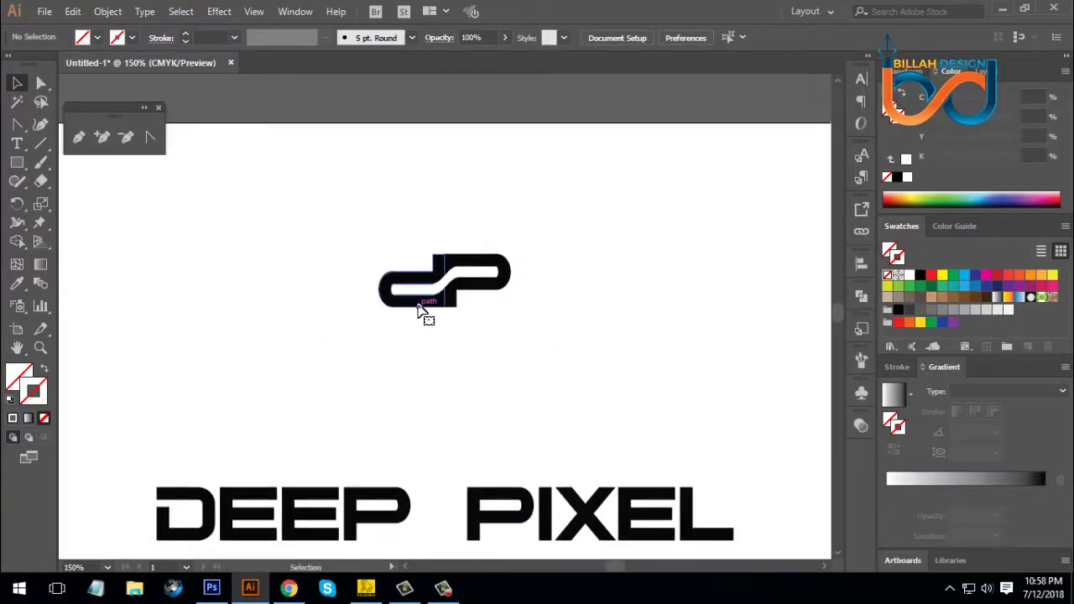
left_click(420, 304)
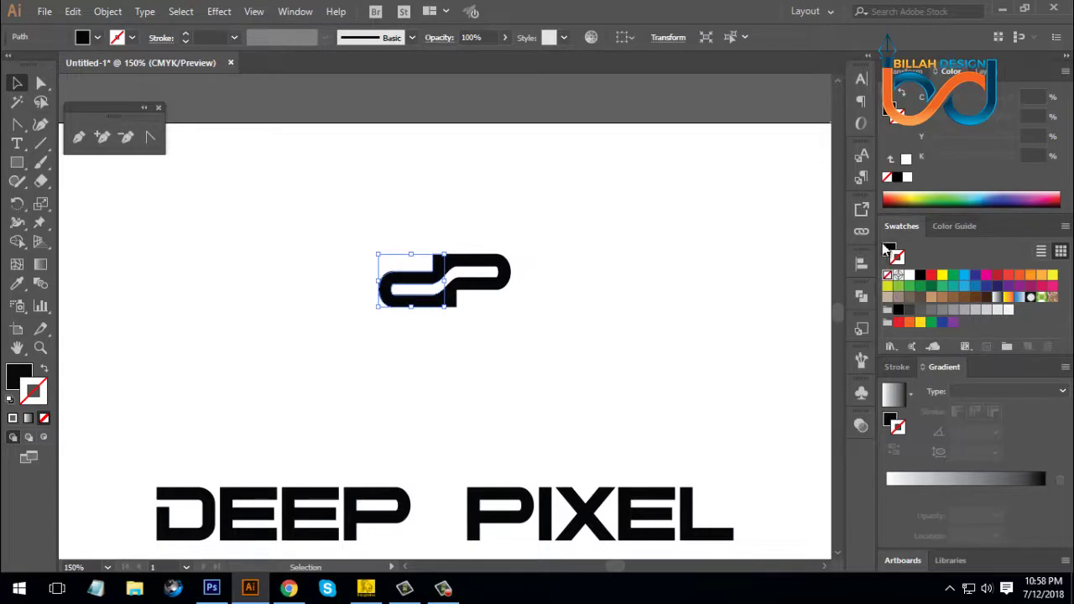
left_click(909, 310)
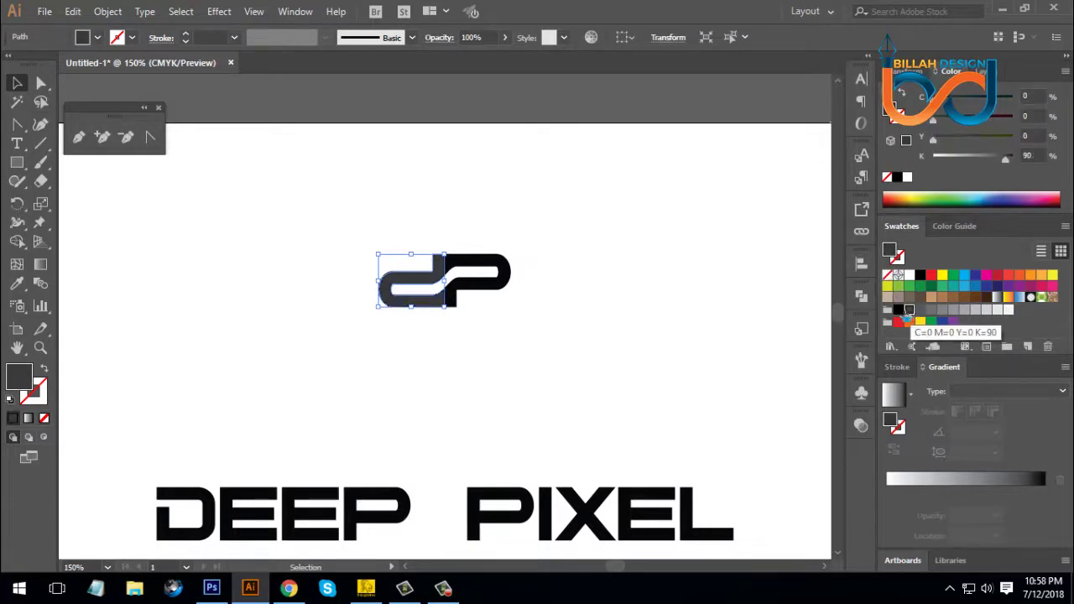
left_click(588, 342)
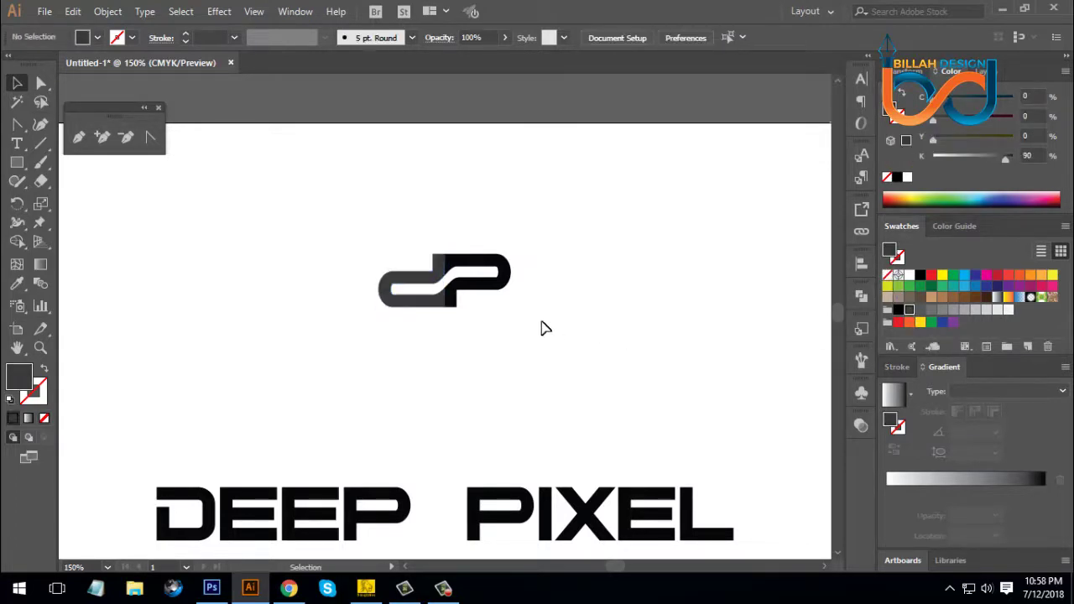
Step: Fill the P half orange and lighten it by lowering magenta in the Color panel
left_click(500, 294)
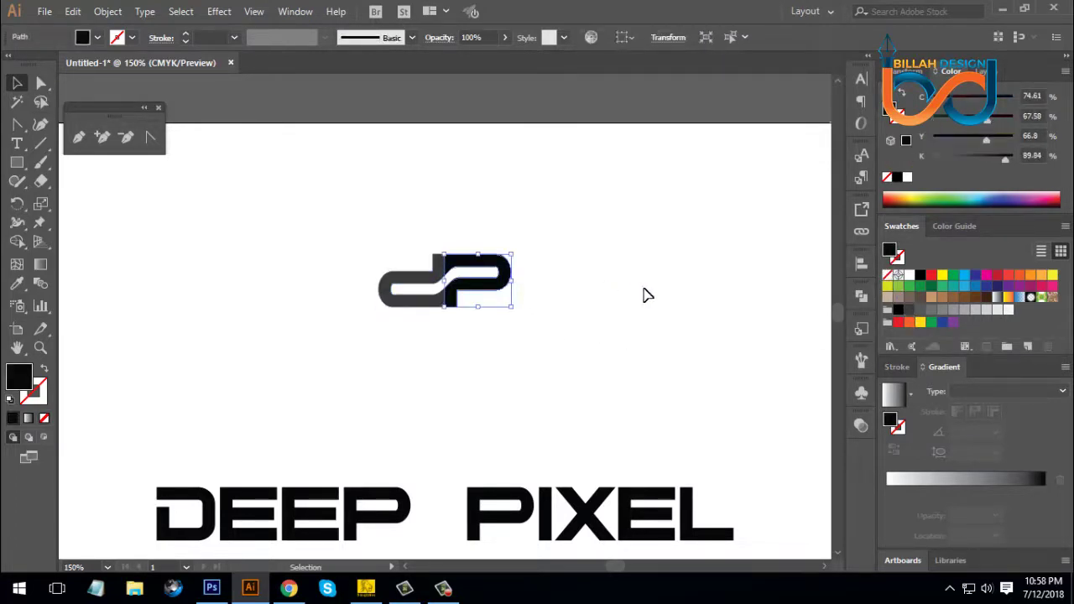
left_click(909, 322)
left_click_drag(988, 124, 987, 124)
left_click_drag(330, 206, 560, 344)
left_click_drag(580, 218, 252, 363)
key("a")
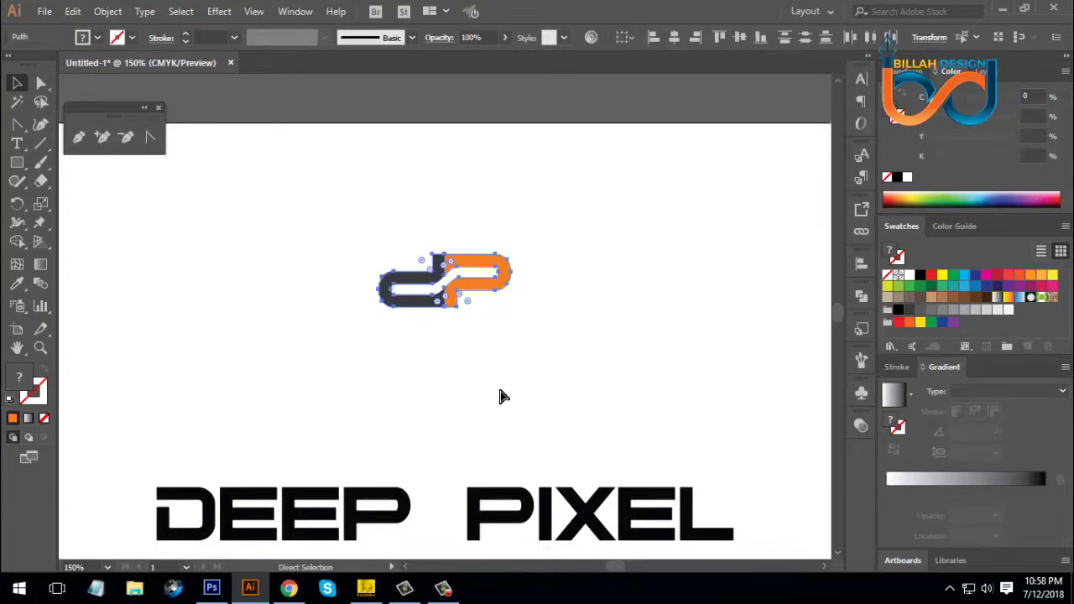
key("v")
left_click(533, 405)
scroll(561, 324, "down", 3)
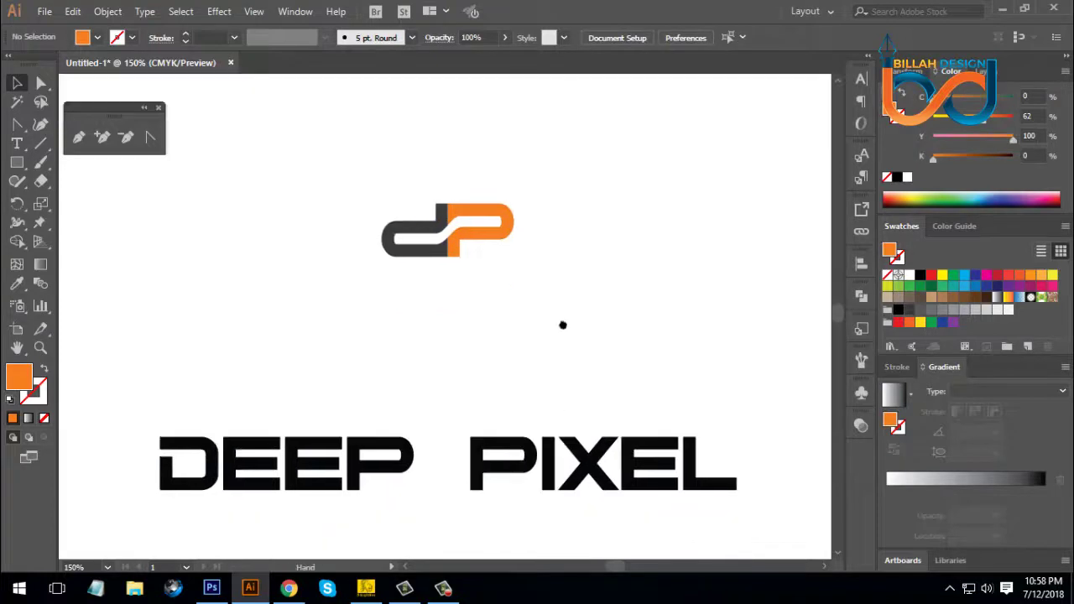
key("ctrl+minus")
key("ctrl+minus")
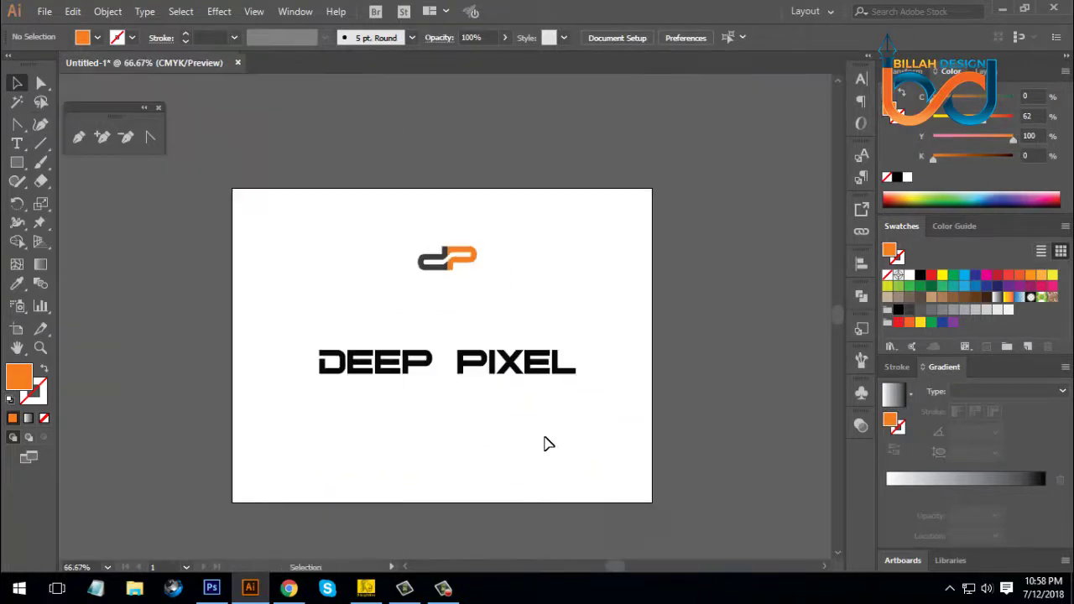
Step: Nudge the D's notch anchor up to close the gap in the D of DEEP
left_click_drag(546, 443, 560, 420)
left_click(508, 353)
left_click(527, 413)
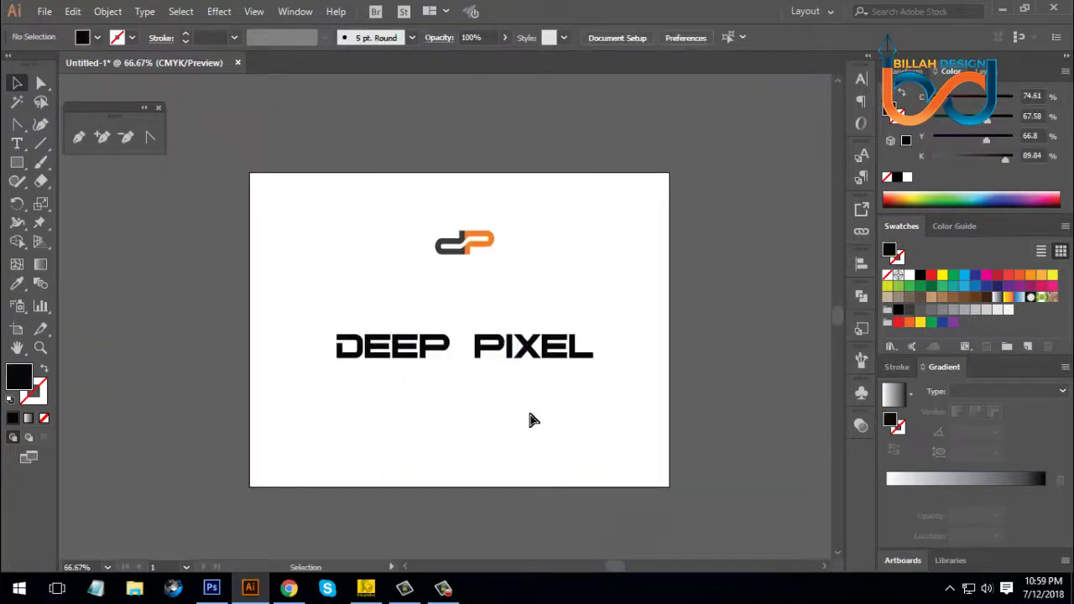
key("ctrl+plus")
key("ctrl+plus")
key("ctrl+plus")
left_click_drag(343, 492, 527, 432)
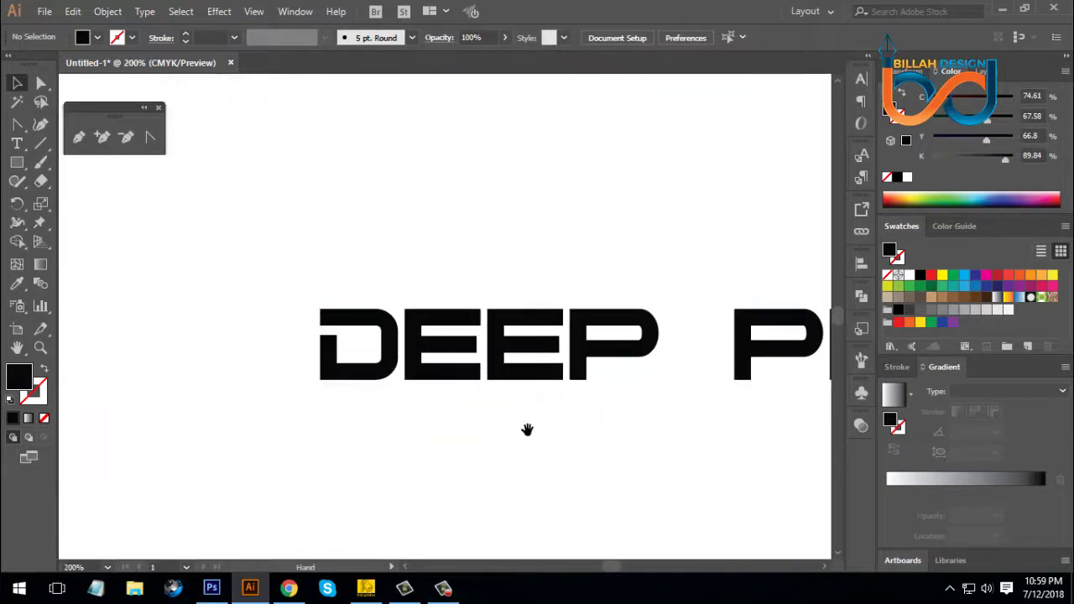
left_click(41, 83)
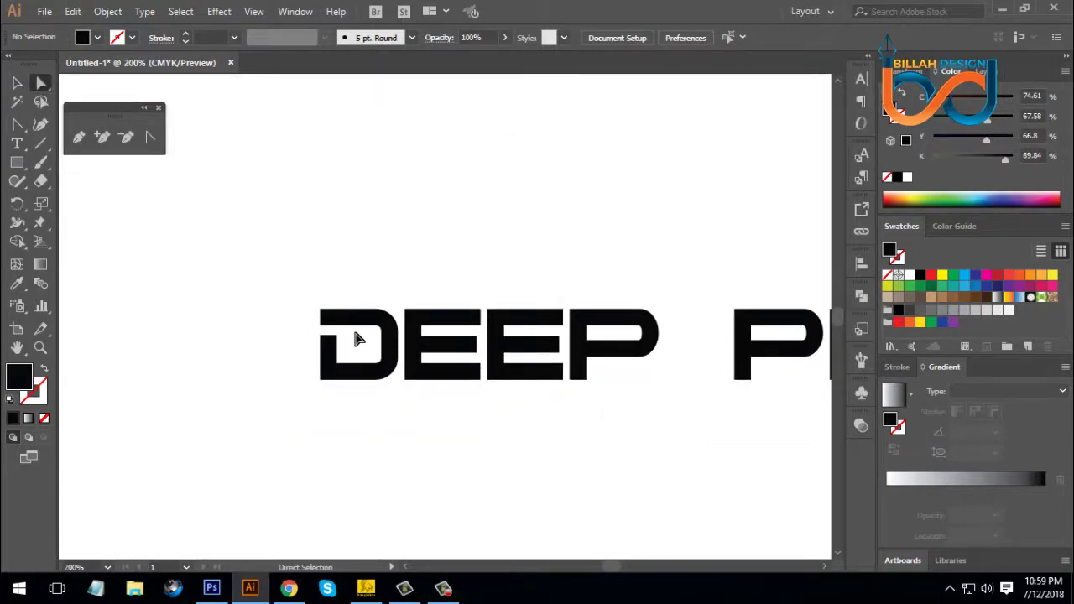
key("ctrl+plus")
key("ctrl+plus")
left_click_drag(264, 364, 365, 355)
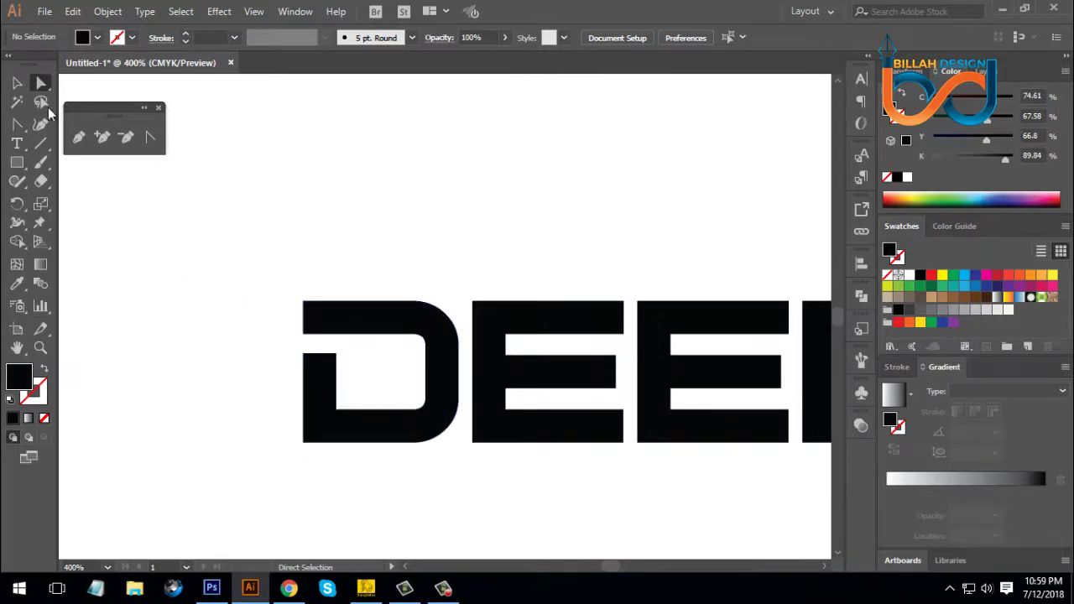
left_click(322, 355)
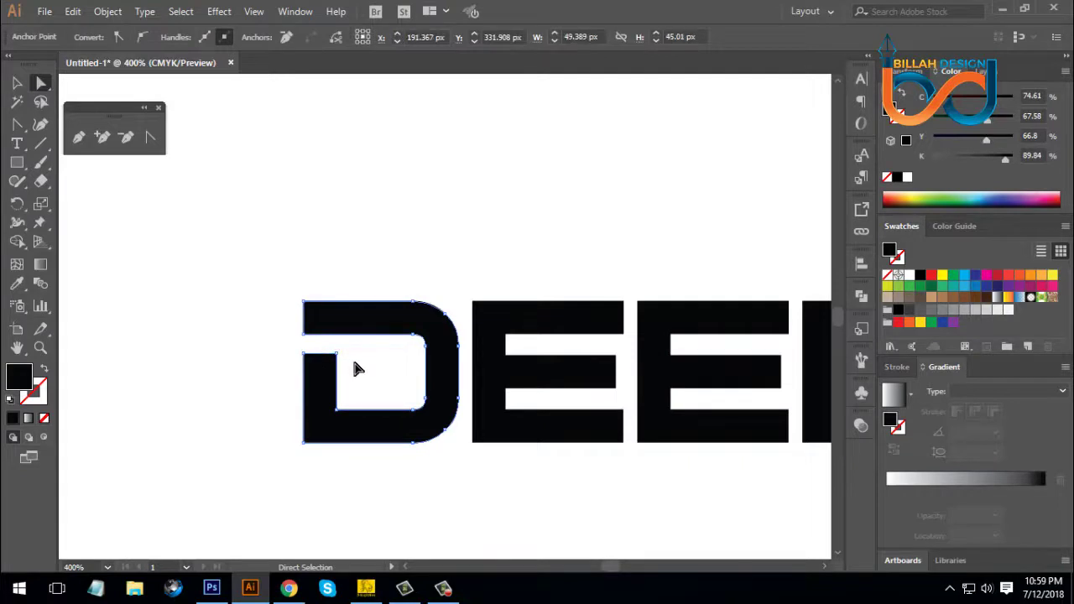
key("Up")
key("Up")
key("Up")
key("Up")
key("Up")
key("Up")
key("Up")
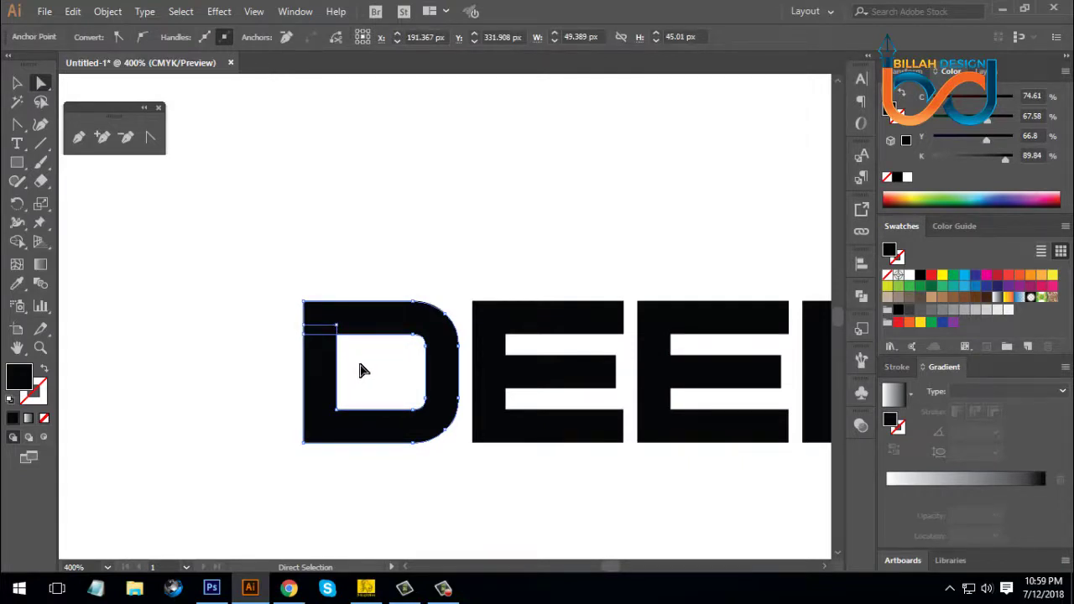
Step: Unite the D into a single compound shape with Pathfinder
left_click(860, 298)
left_click(684, 328)
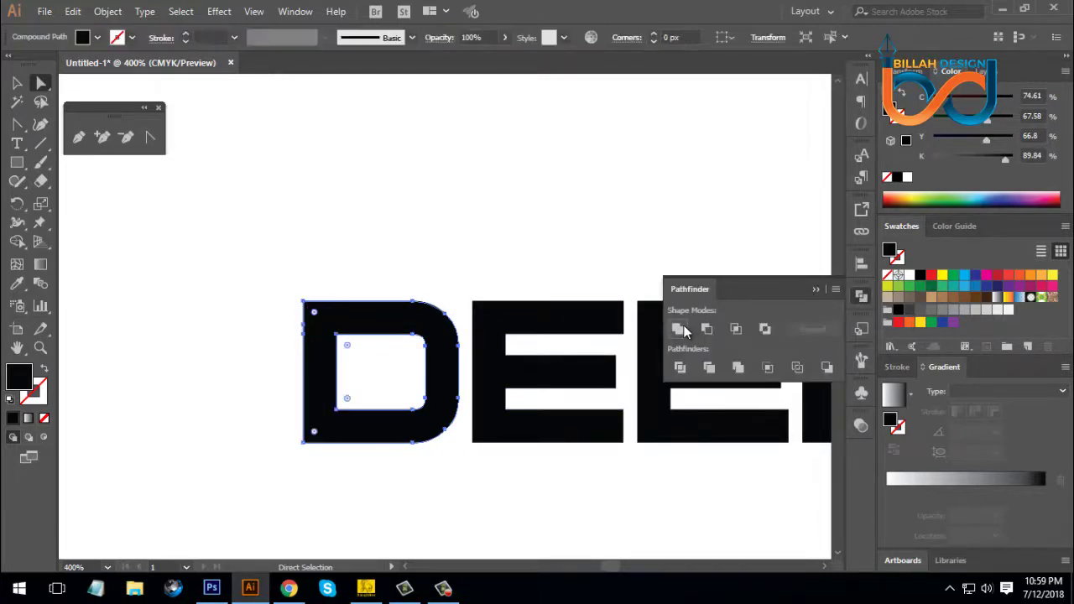
left_click(861, 298)
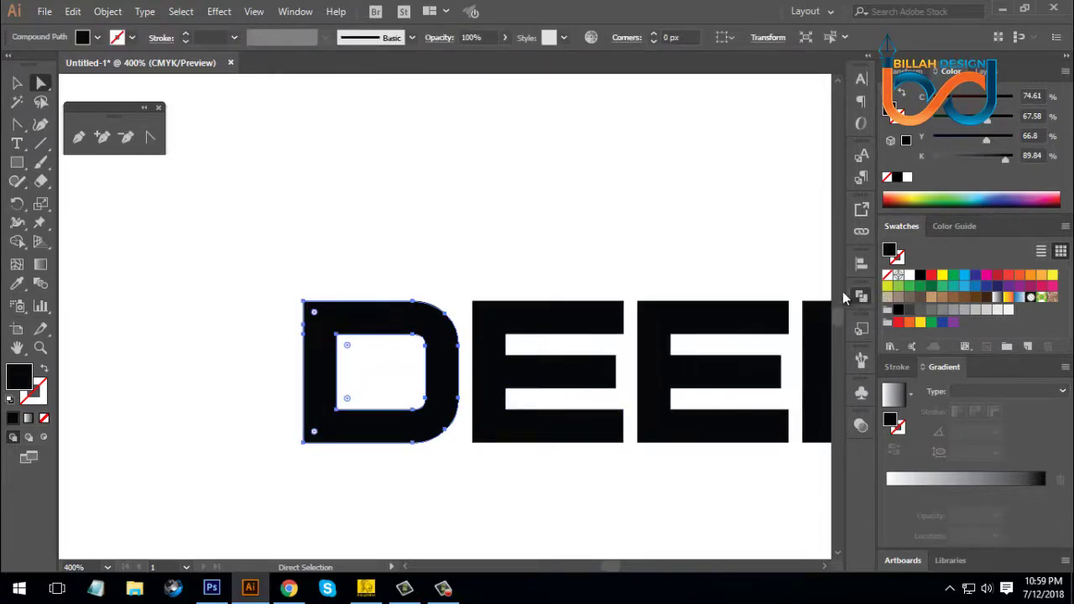
left_click(585, 271)
left_click_drag(605, 473, 495, 425)
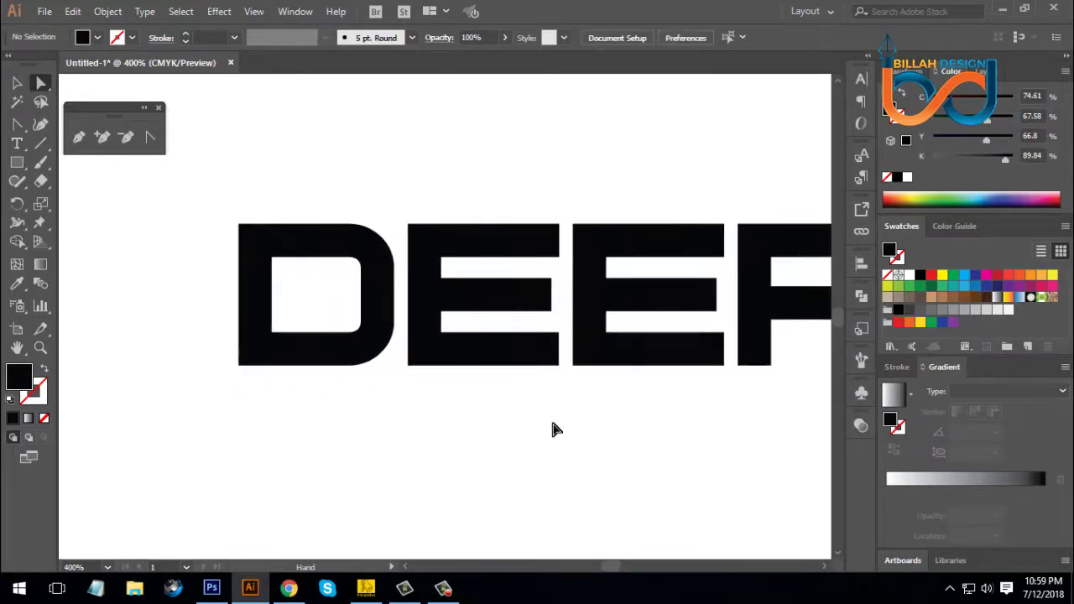
key("ctrl+1")
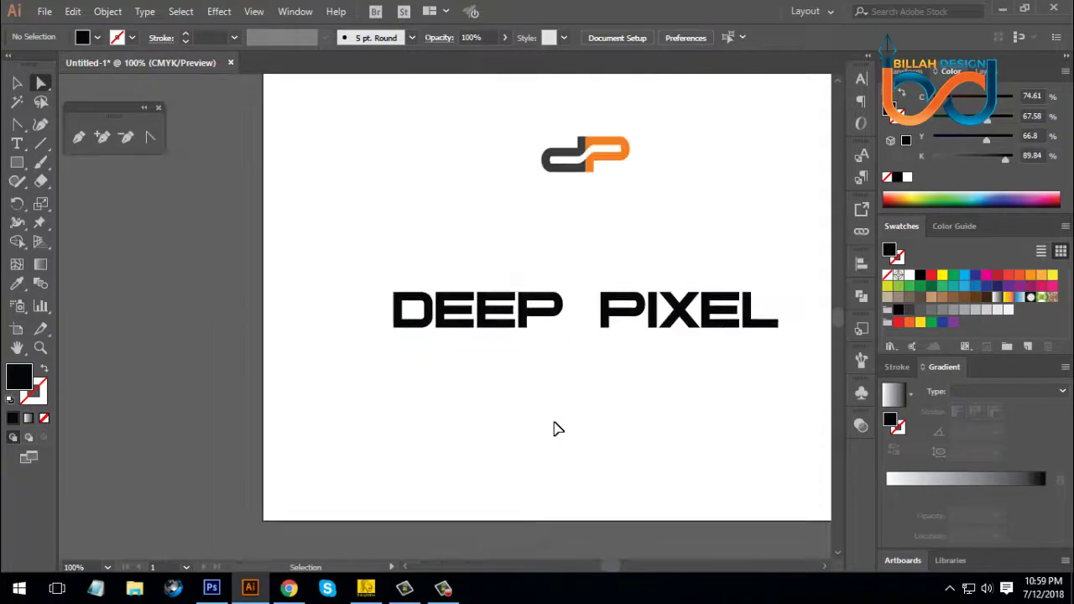
Step: Divide the D with Pathfinder Divide and ungroup the resulting pieces
key("ctrl+equal")
key("ctrl+equal")
key("ctrl+equal")
left_click_drag(425, 429, 449, 433)
left_click(17, 83)
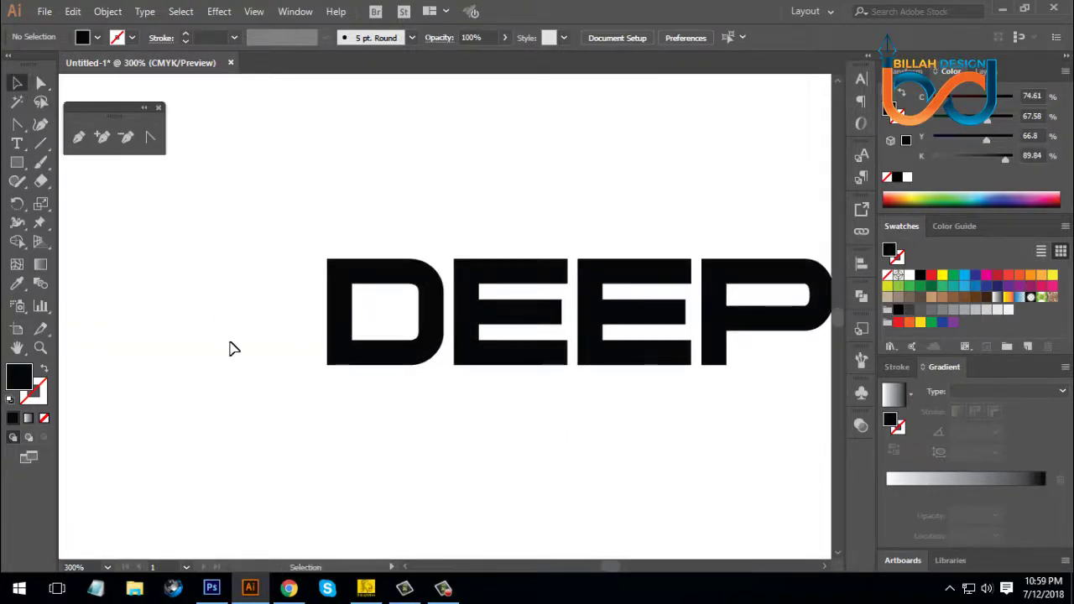
left_click(391, 361)
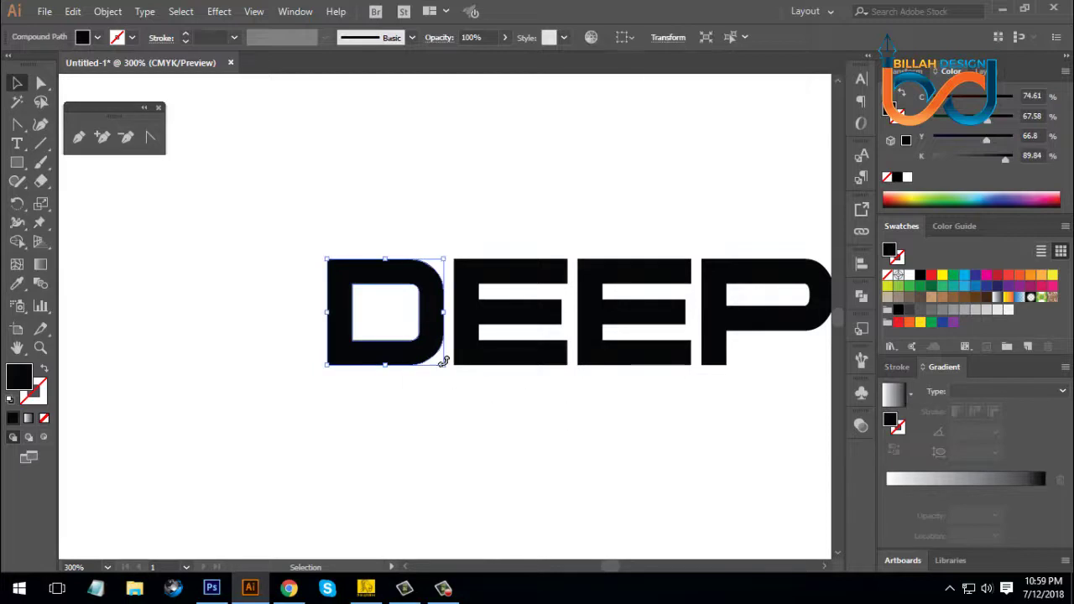
left_click(862, 298)
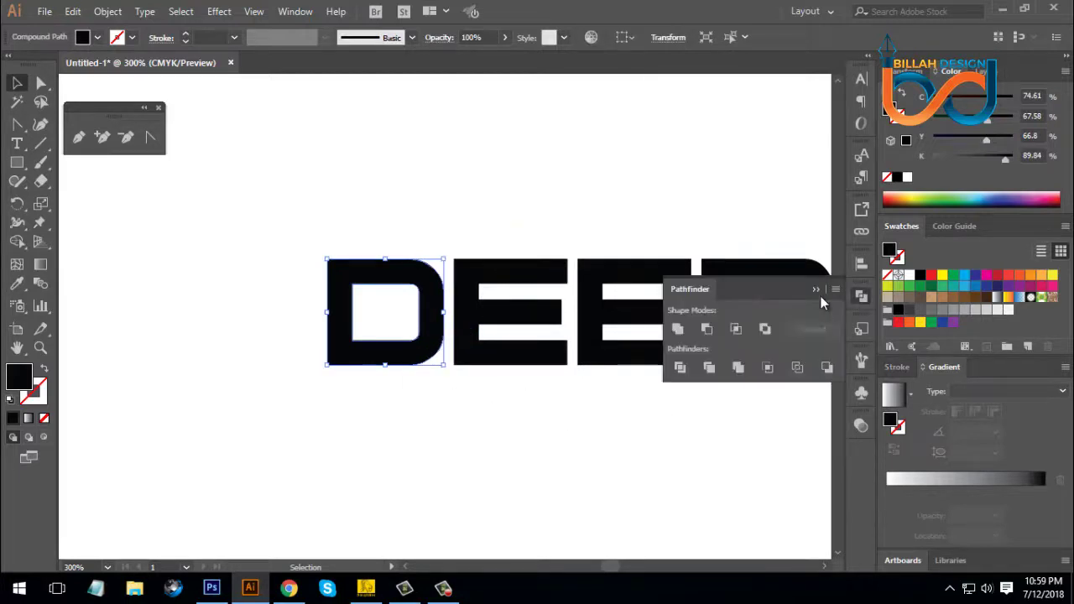
left_click(679, 367)
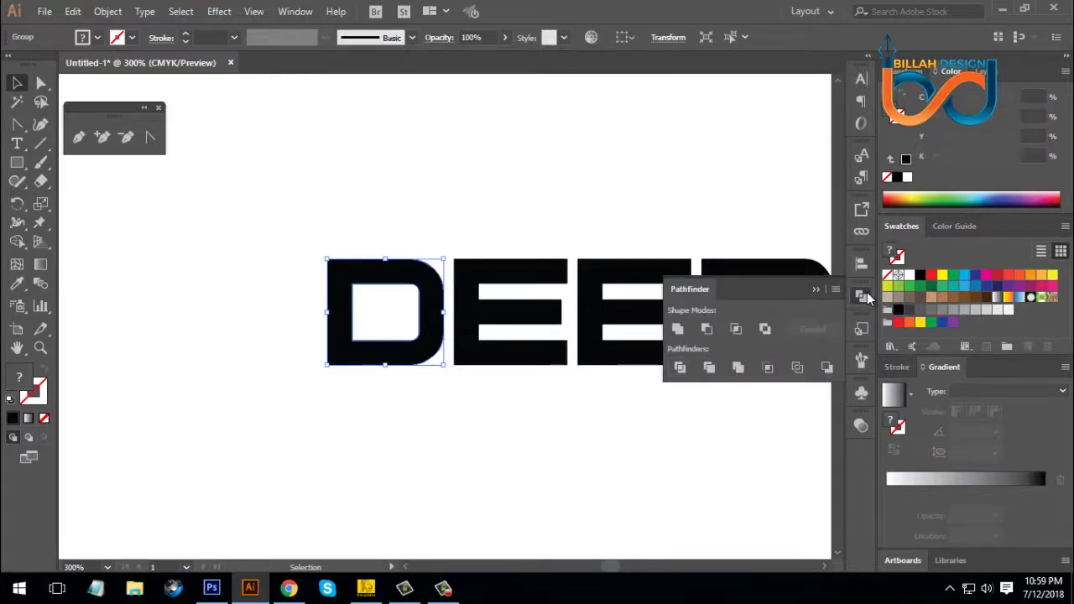
right_click(457, 162)
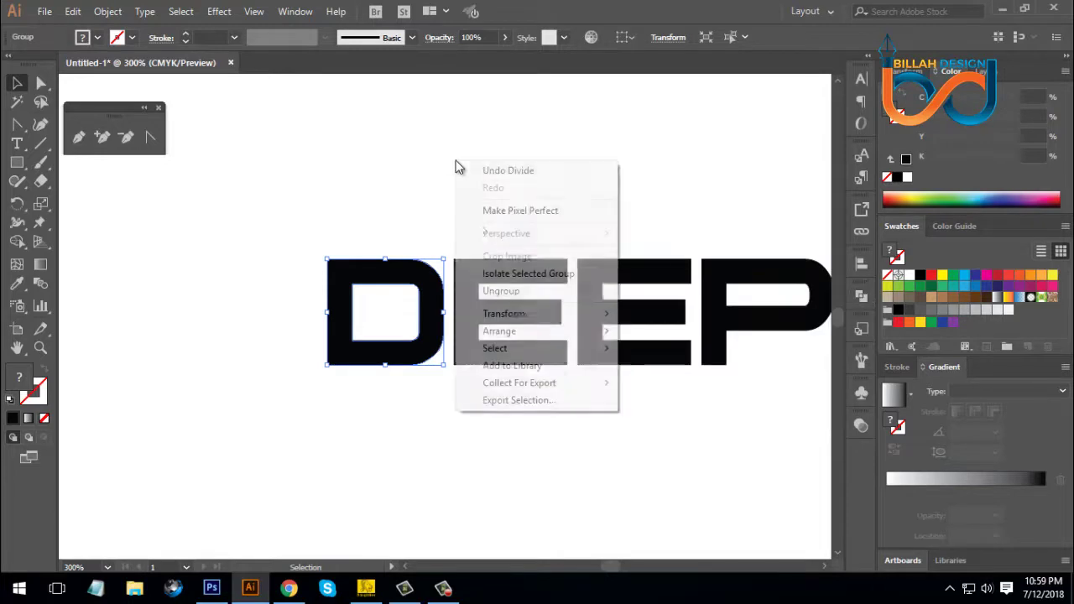
left_click(501, 291)
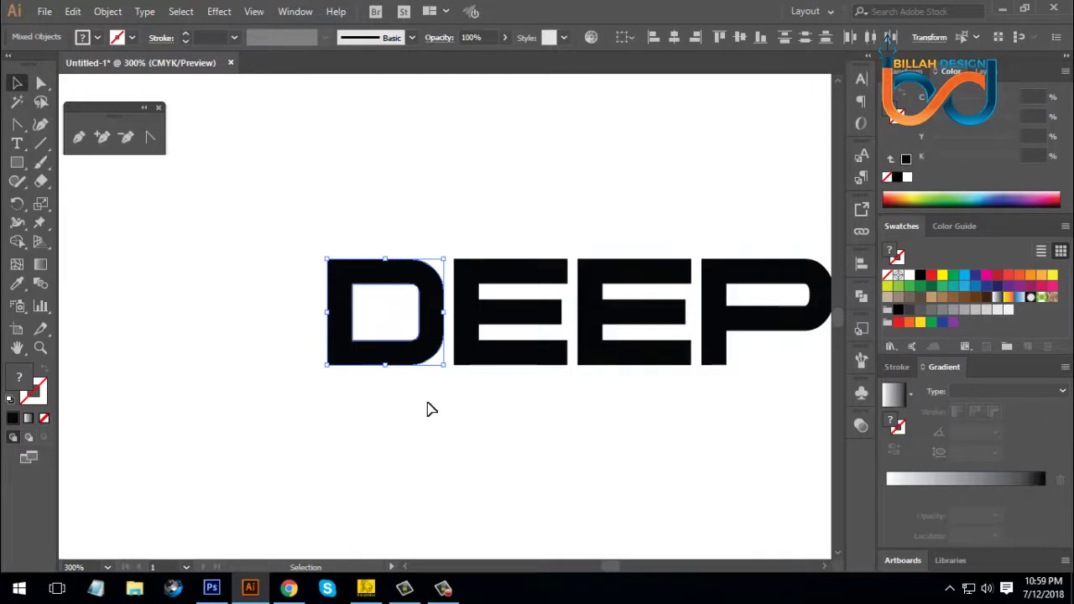
Step: Fill the D letter pieces with the red swatch
left_click(424, 428)
left_click_drag(372, 424, 424, 285)
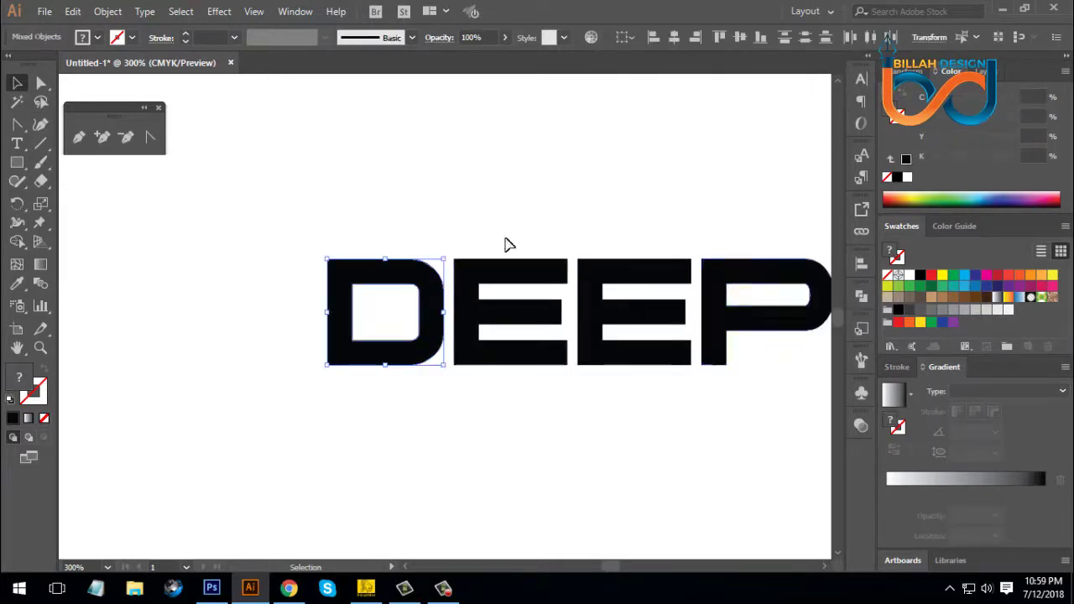
left_click(932, 276)
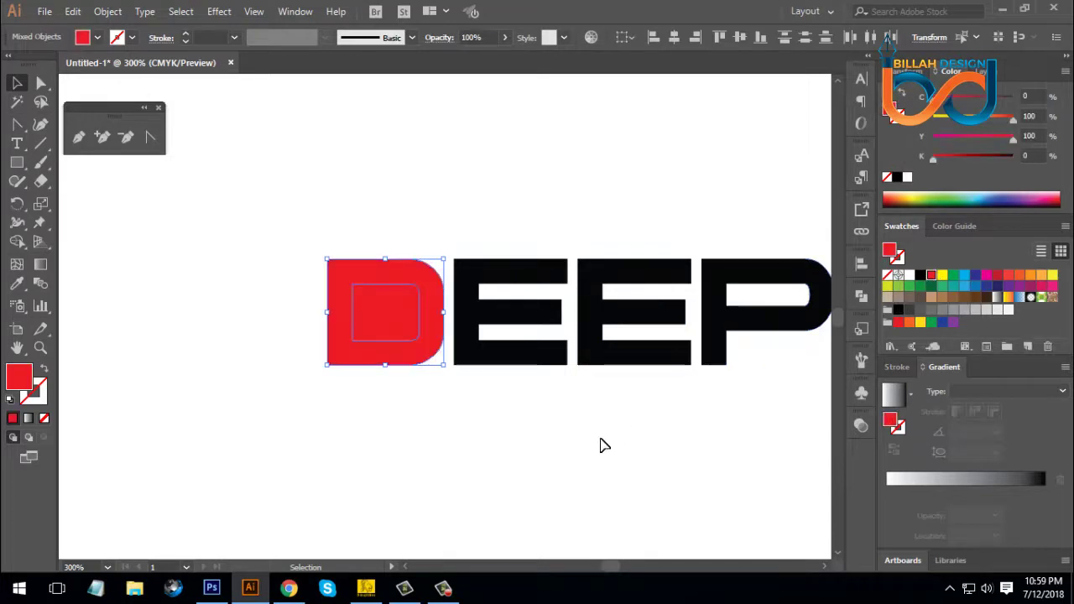
left_click(602, 443)
Step: Fill the square inside the D's counter black
left_click(399, 312)
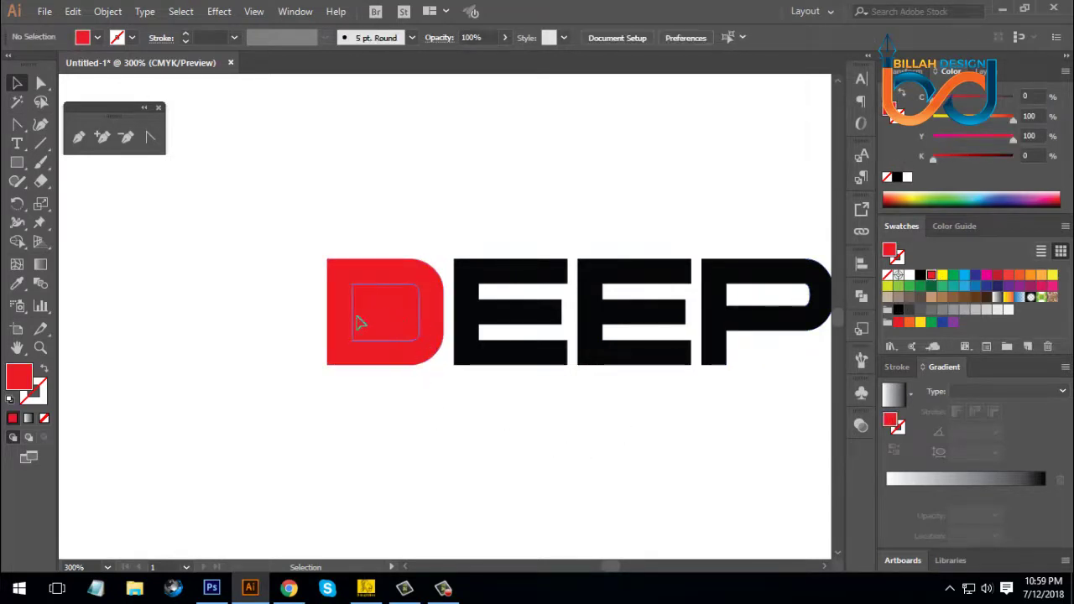
left_click_drag(360, 319, 173, 336)
key("ctrl+z")
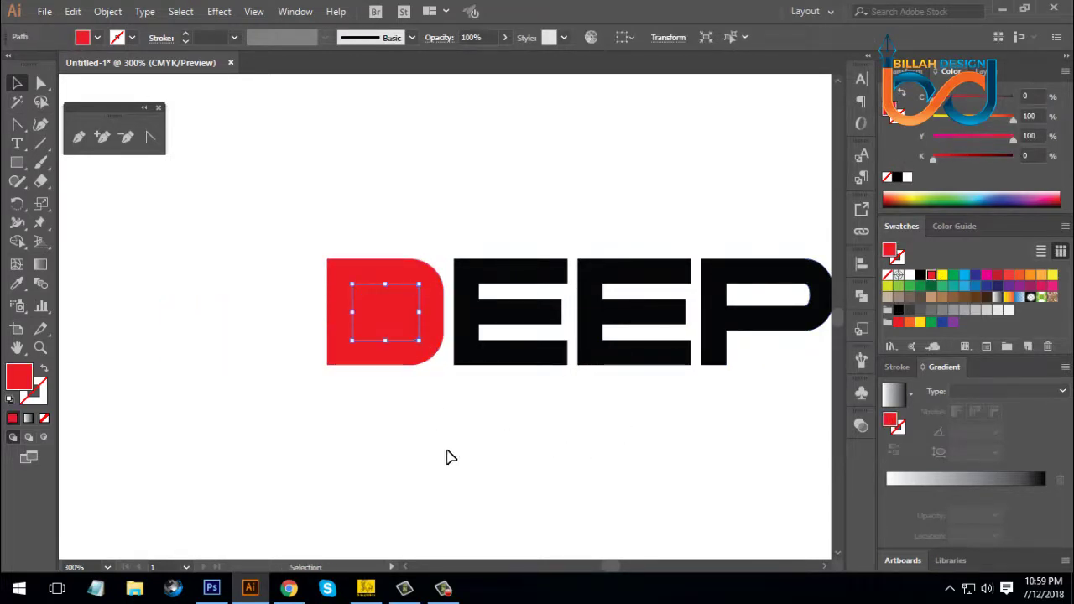
left_click(470, 468)
left_click(406, 328)
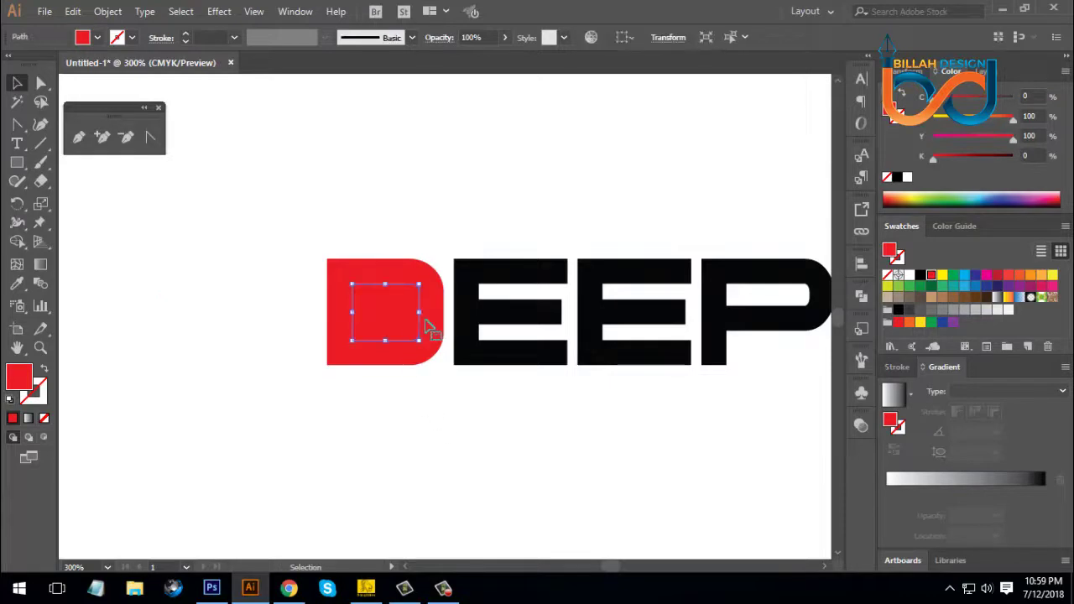
left_click(921, 275)
left_click(522, 454)
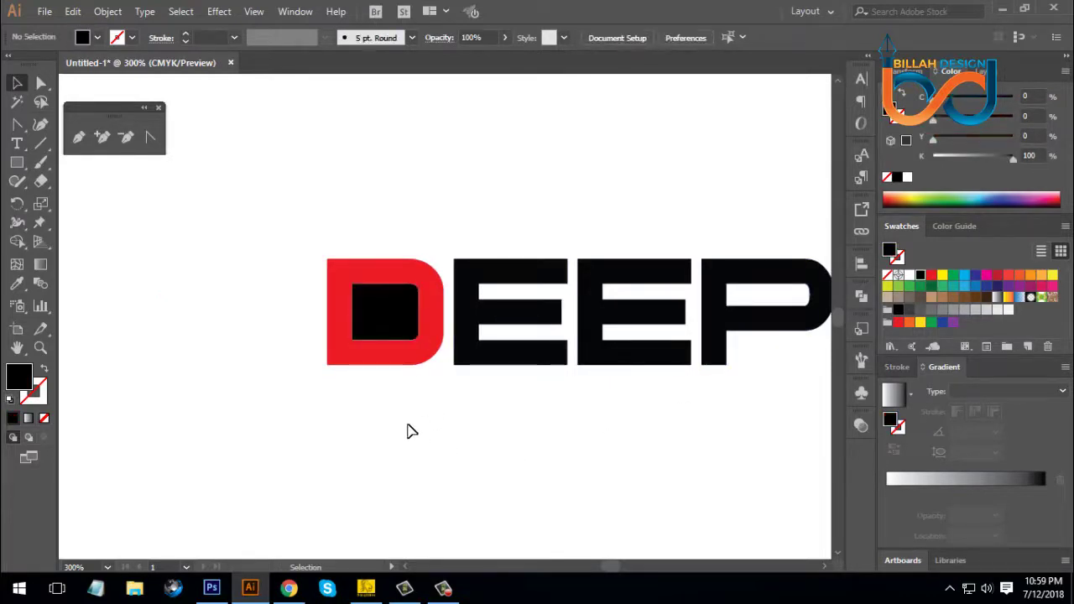
left_click(413, 368)
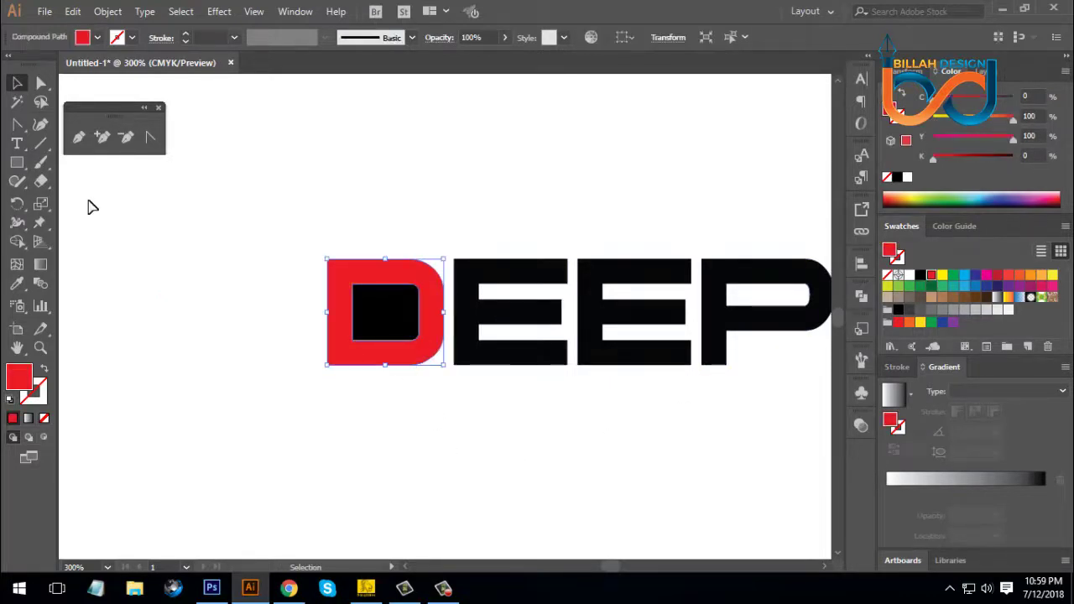
Step: Offset the red D's path outward by 6 px
left_click(108, 12)
mouse_move(179, 352)
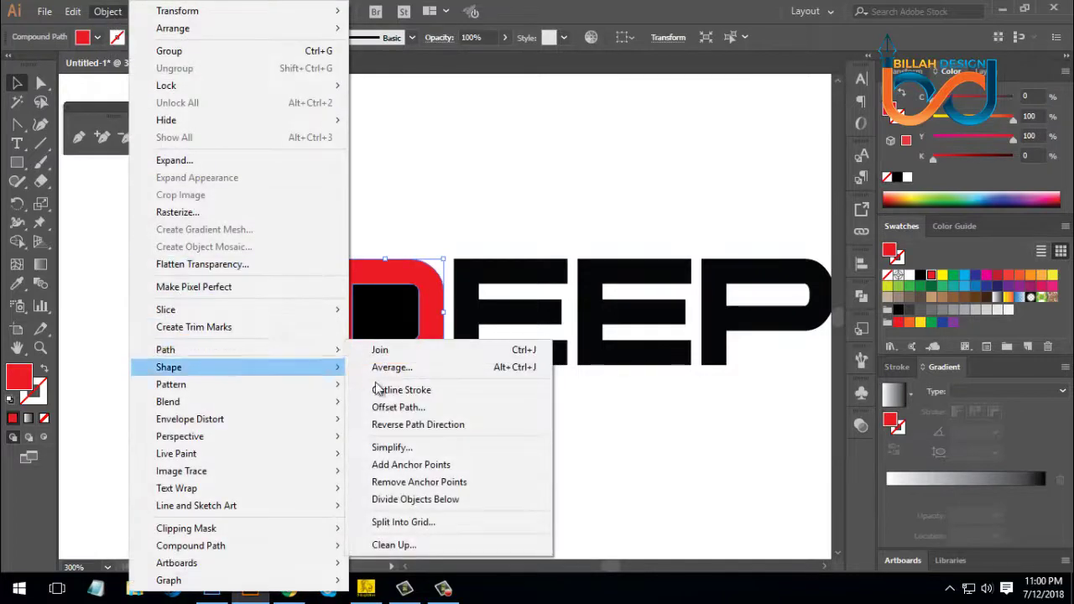
left_click(415, 406)
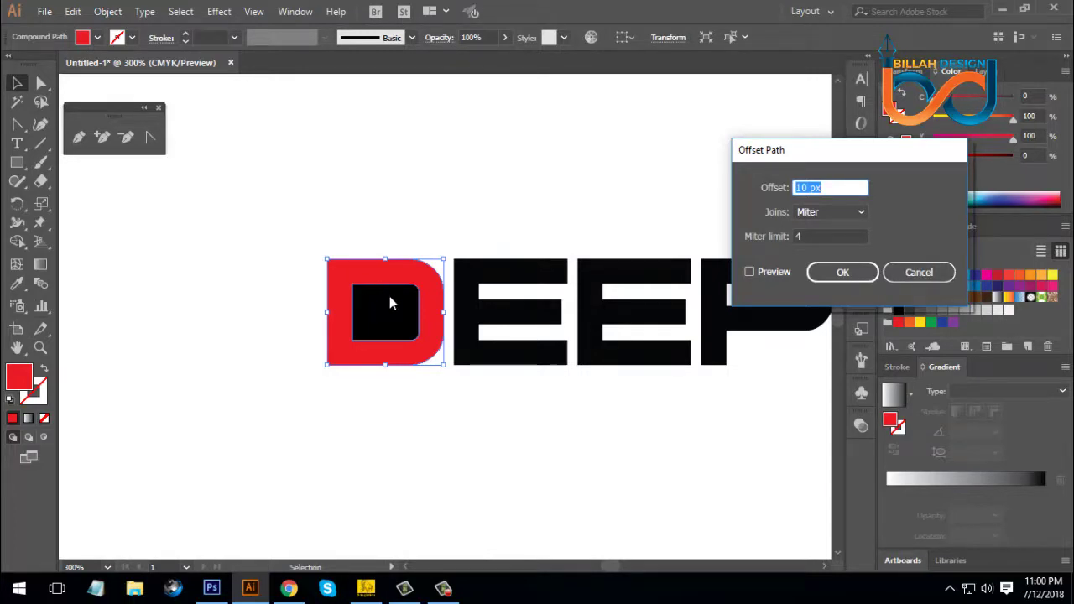
left_click(749, 272)
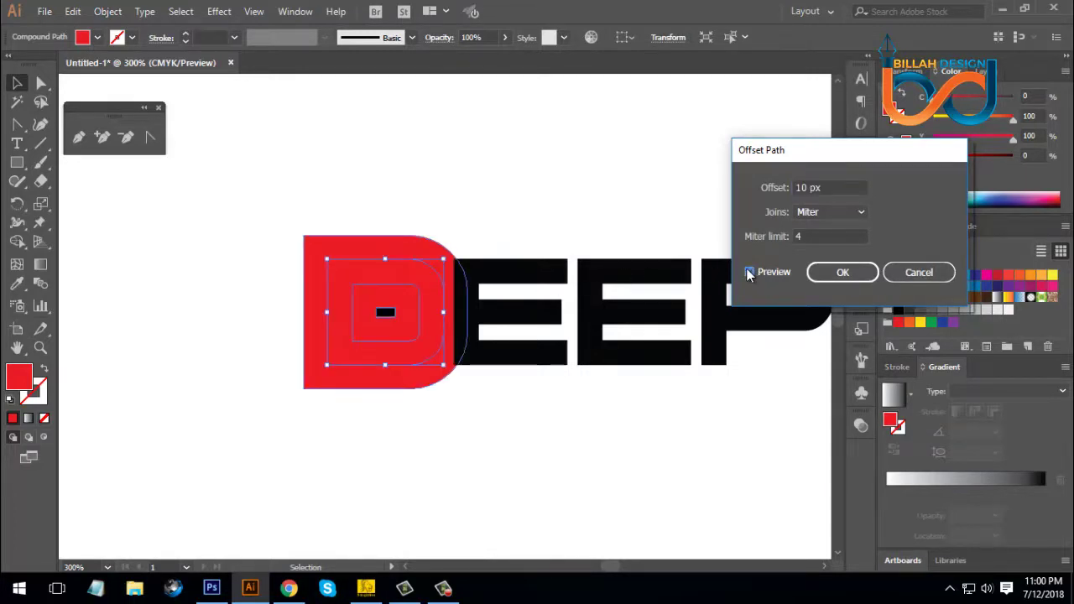
scroll(837, 184, "down", 4)
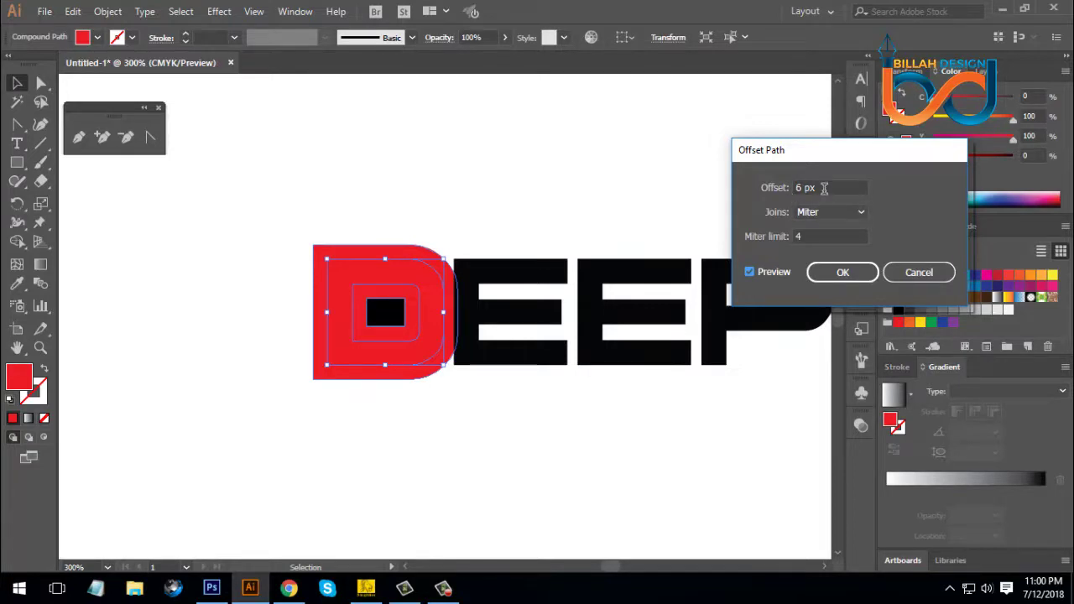
left_click(840, 272)
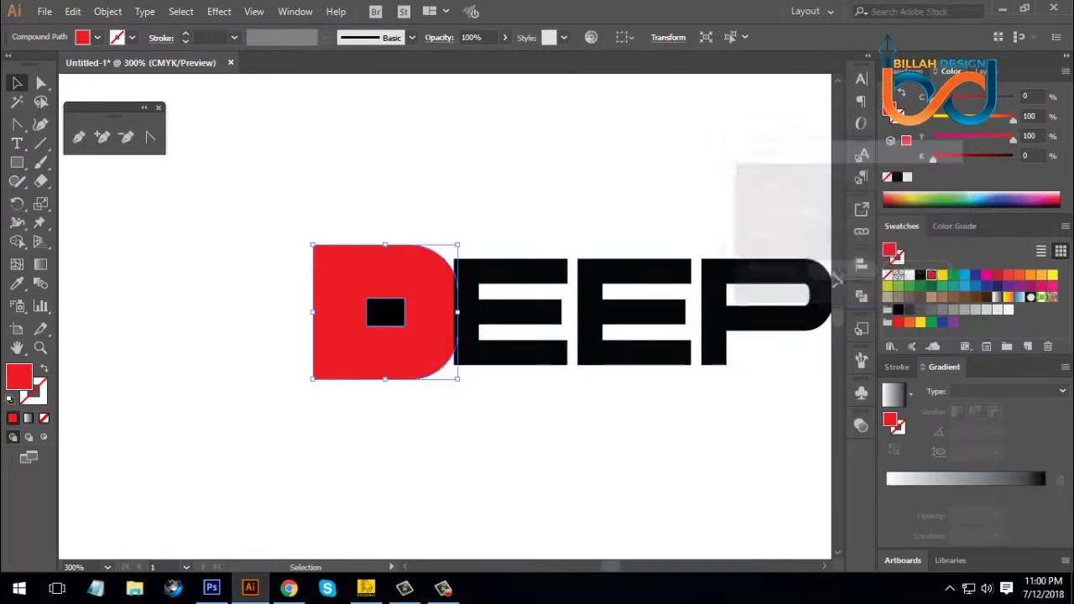
Step: Subtract the inner shape from the D with Pathfinder Minus Front
left_click(391, 316, "shift")
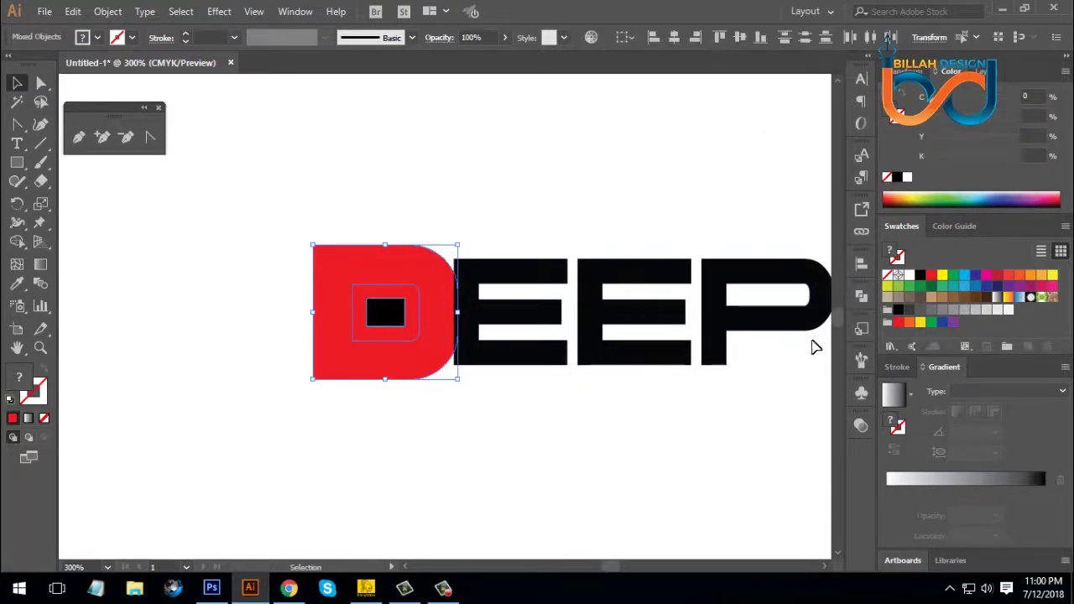
left_click(861, 295)
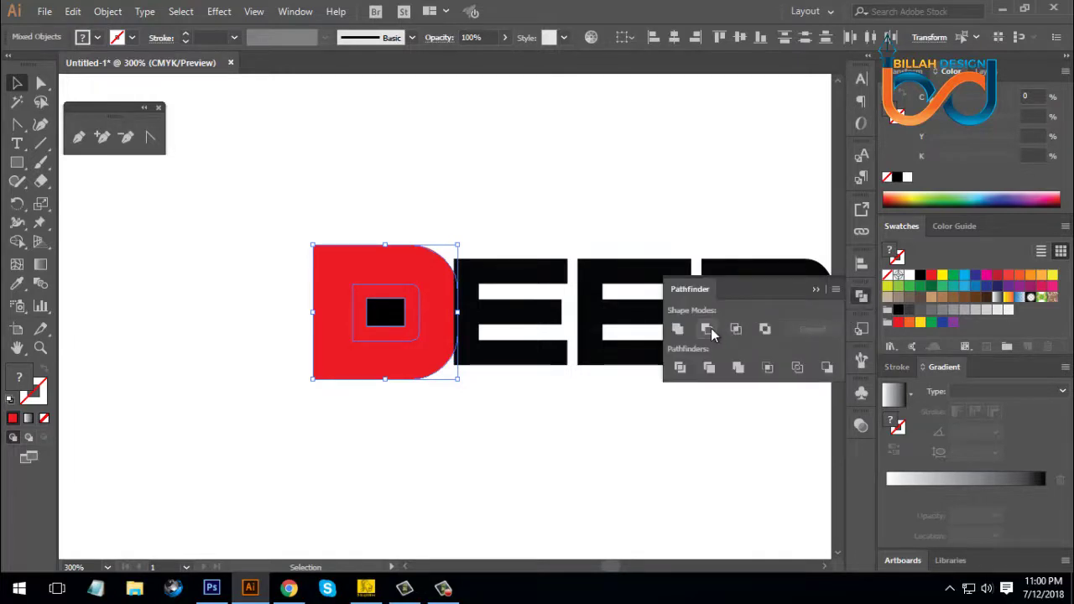
left_click(711, 328)
left_click(861, 296)
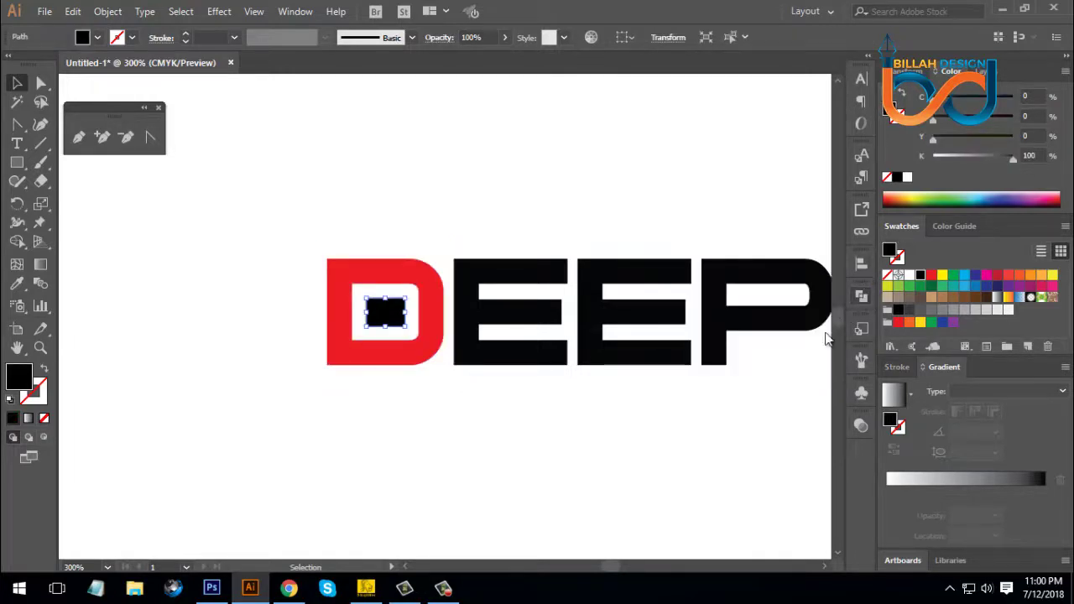
Step: Group the DEEP letters, enlarge them and place them under the dp mark
left_click(638, 460)
scroll(638, 460, "down", 4)
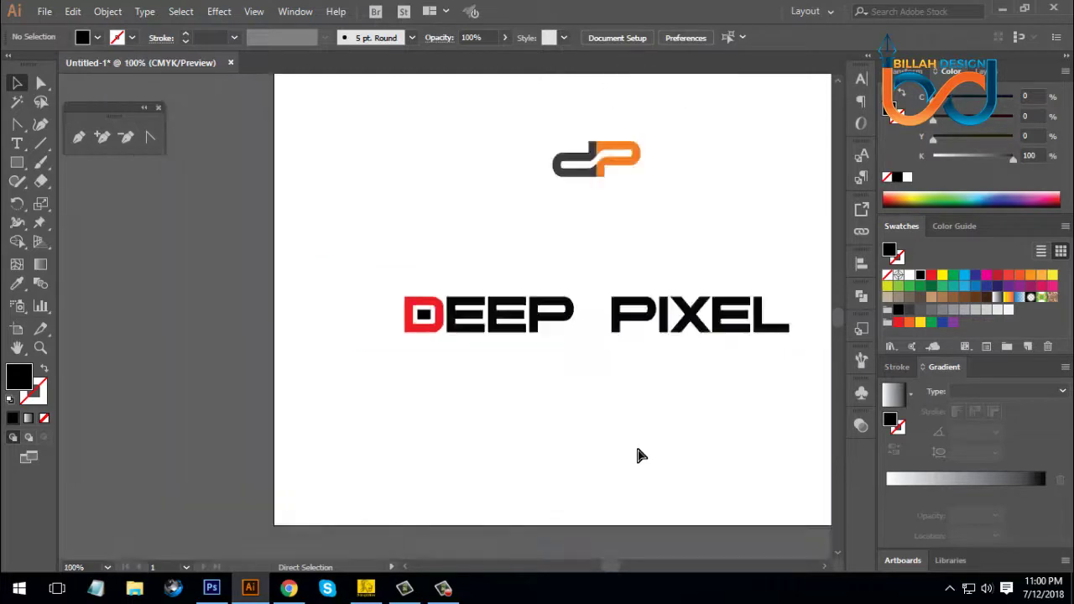
scroll(638, 450, "up", 1)
left_click_drag(679, 411, 623, 398)
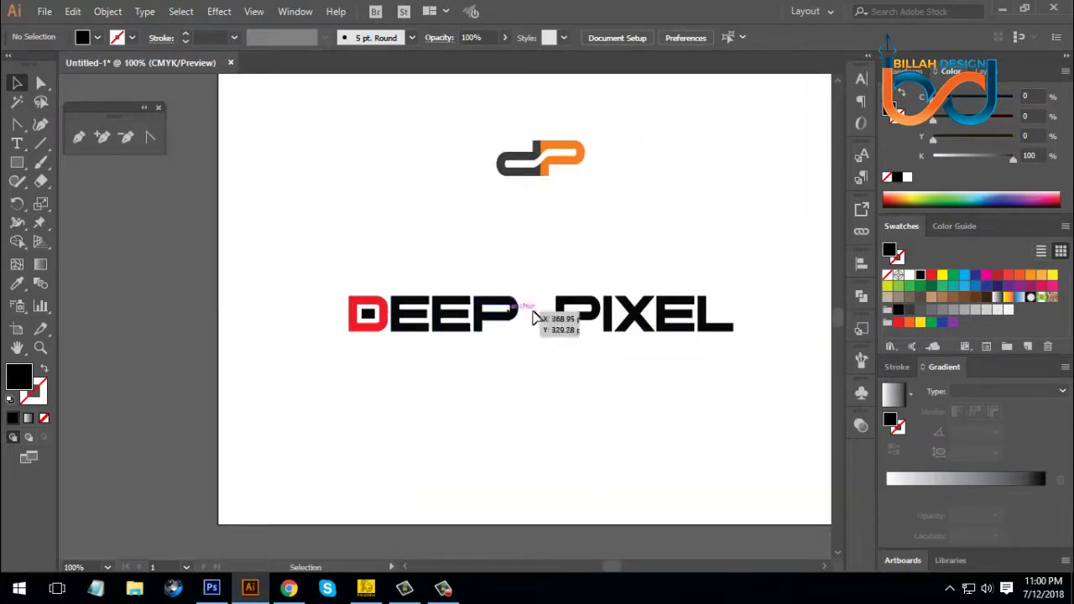
left_click_drag(613, 388, 590, 372)
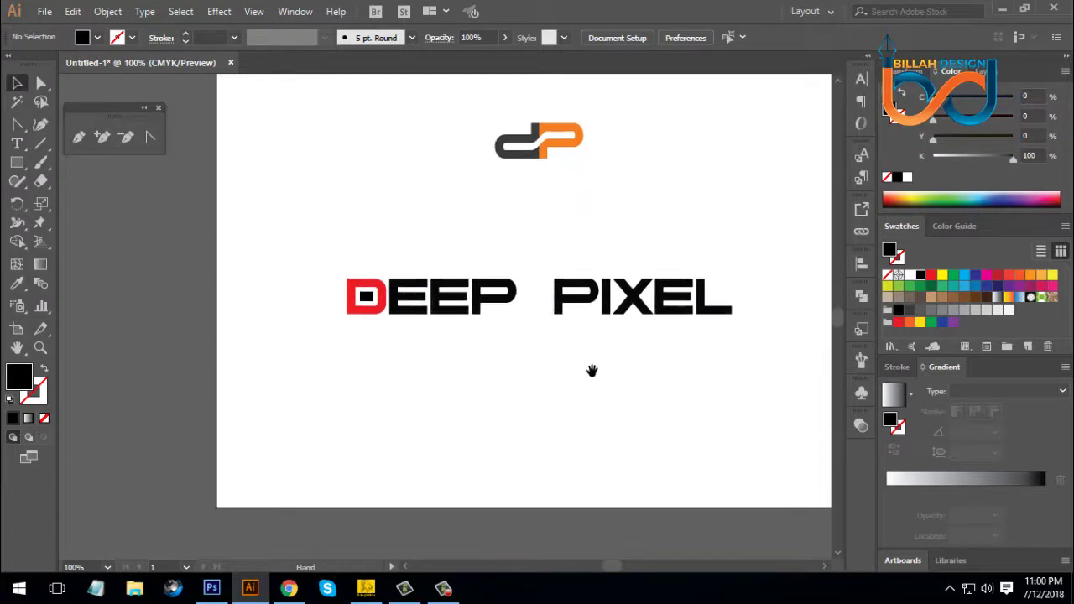
left_click_drag(315, 228, 533, 346)
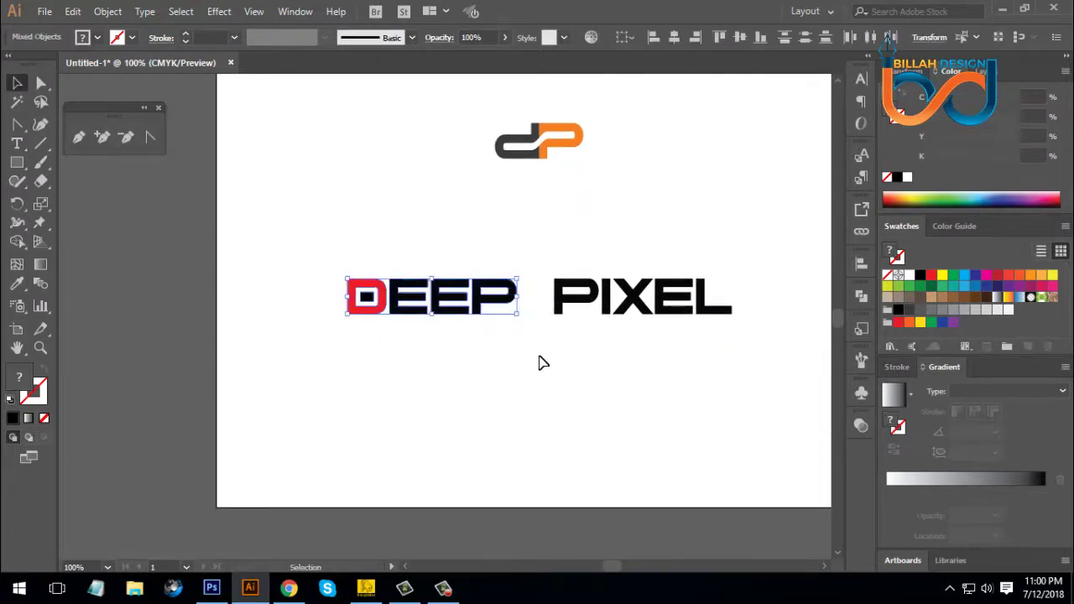
key("a")
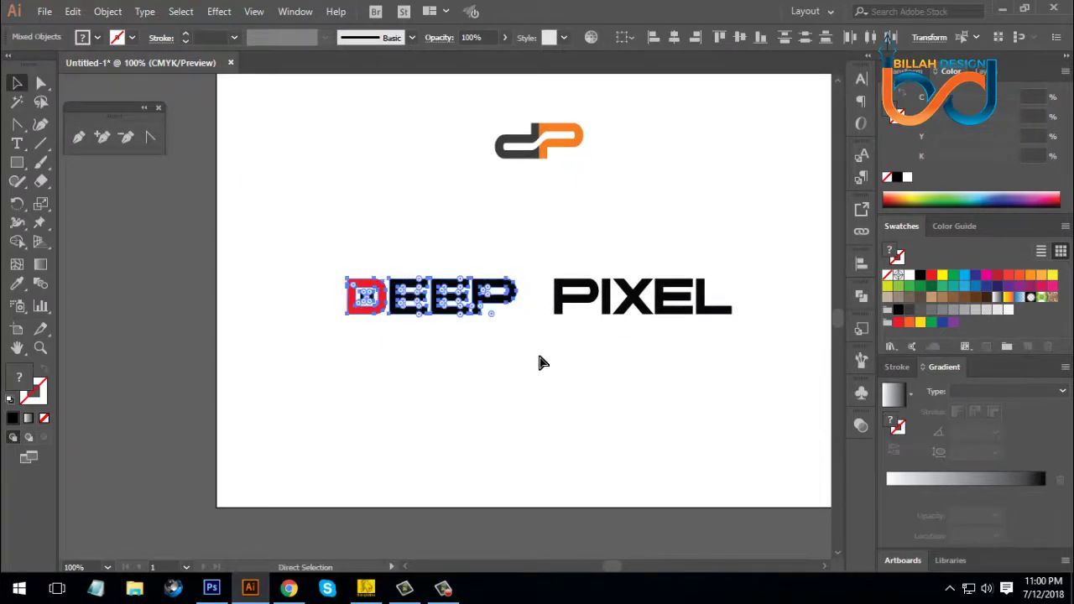
key("ctrl+g")
key("v")
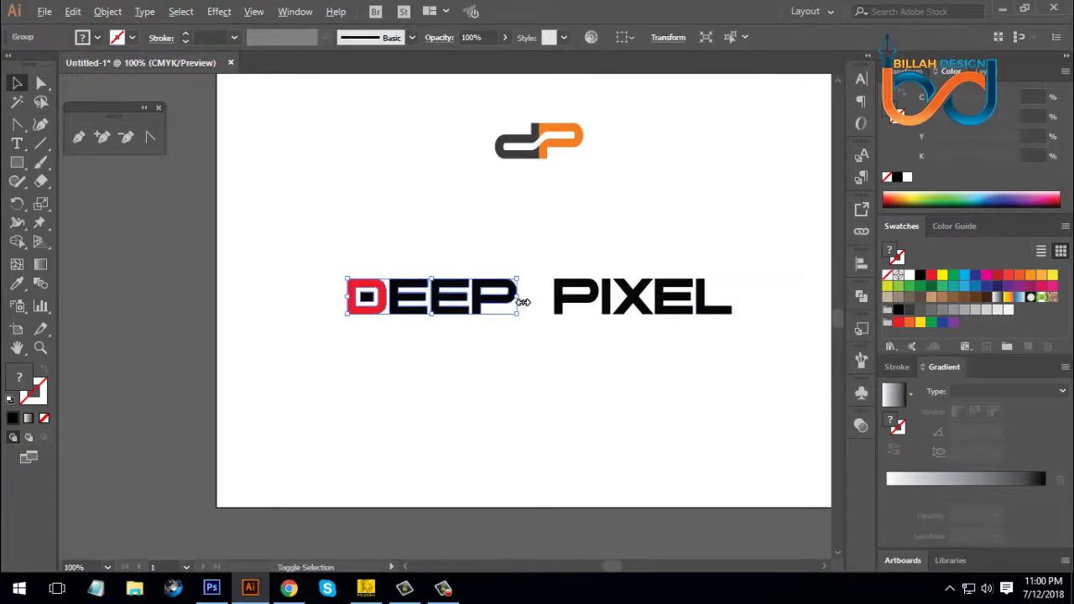
left_click_drag(523, 301, 612, 216)
left_click(621, 369)
Step: Shrink PIXEL to about 126 px wide and tuck it beneath DEEP
left_click_drag(635, 374, 595, 388)
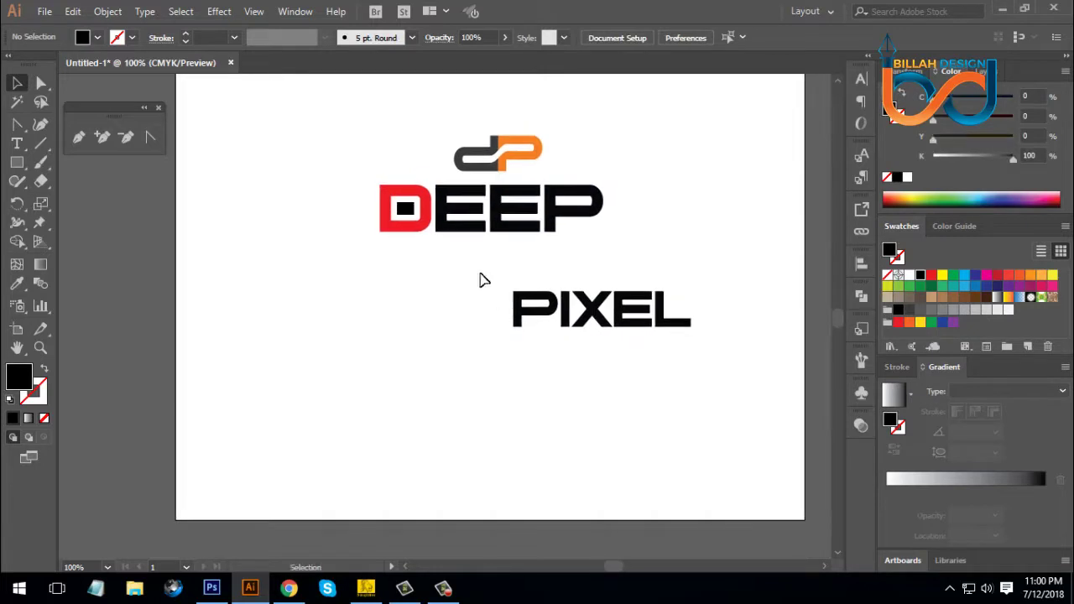
left_click_drag(481, 279, 738, 355)
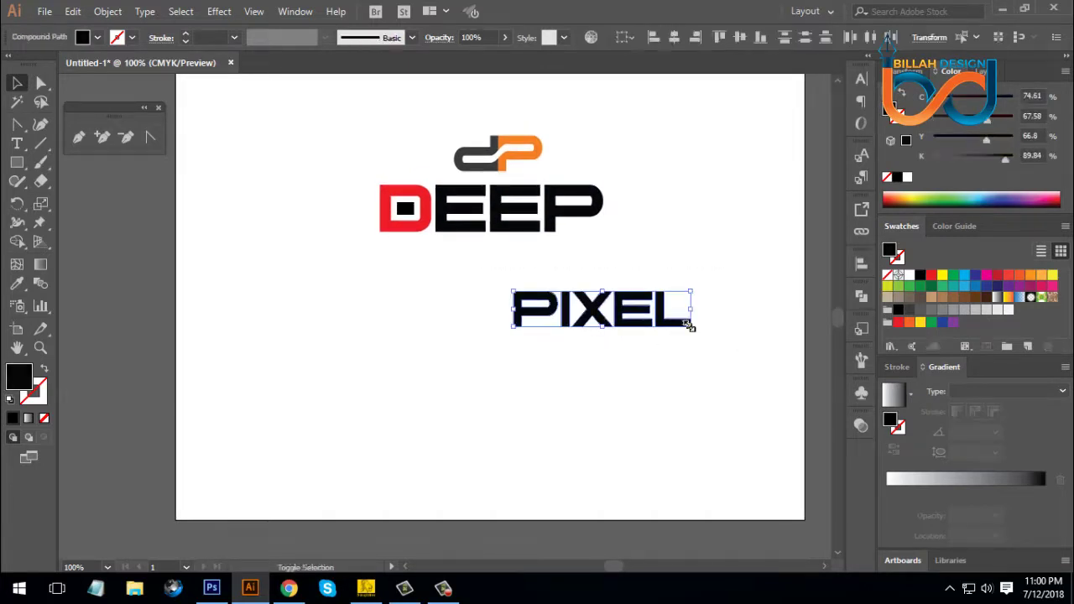
left_click_drag(688, 307, 491, 249)
left_click(549, 350)
left_click_drag(594, 311, 595, 326)
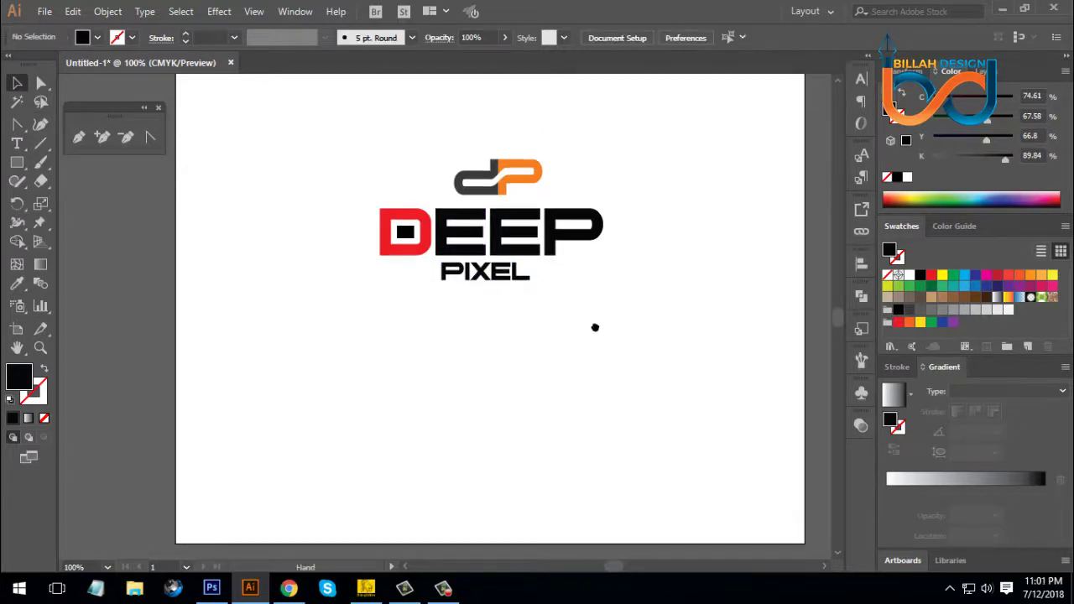
left_click(566, 232)
left_click(592, 323)
left_click_drag(429, 310, 450, 245)
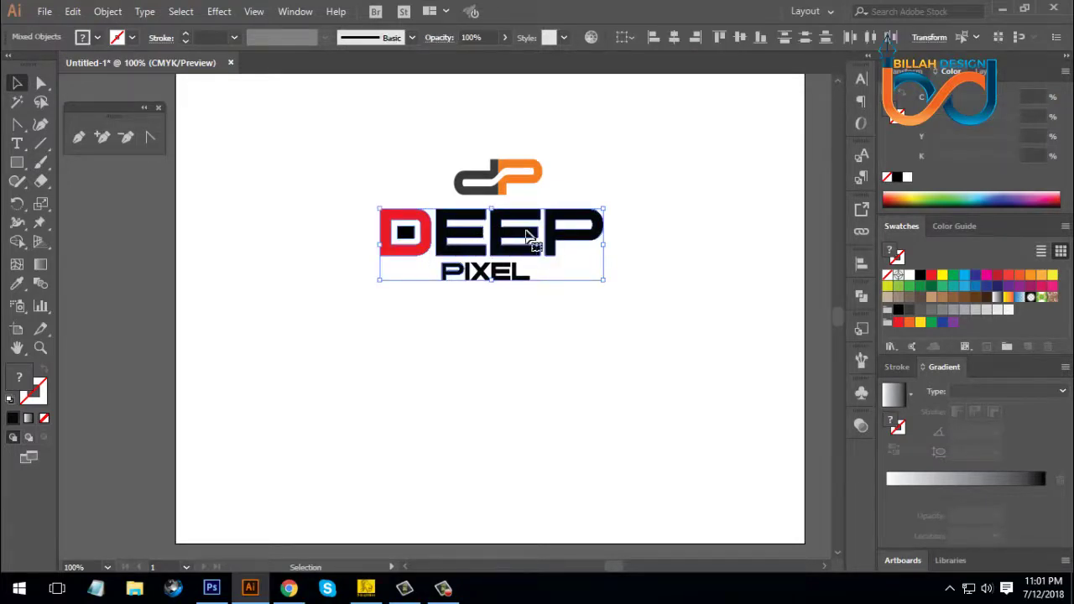
Step: Convert the lettering to outlines and align the wordmark pieces to its left and right edges
key("ctrl+shift+o")
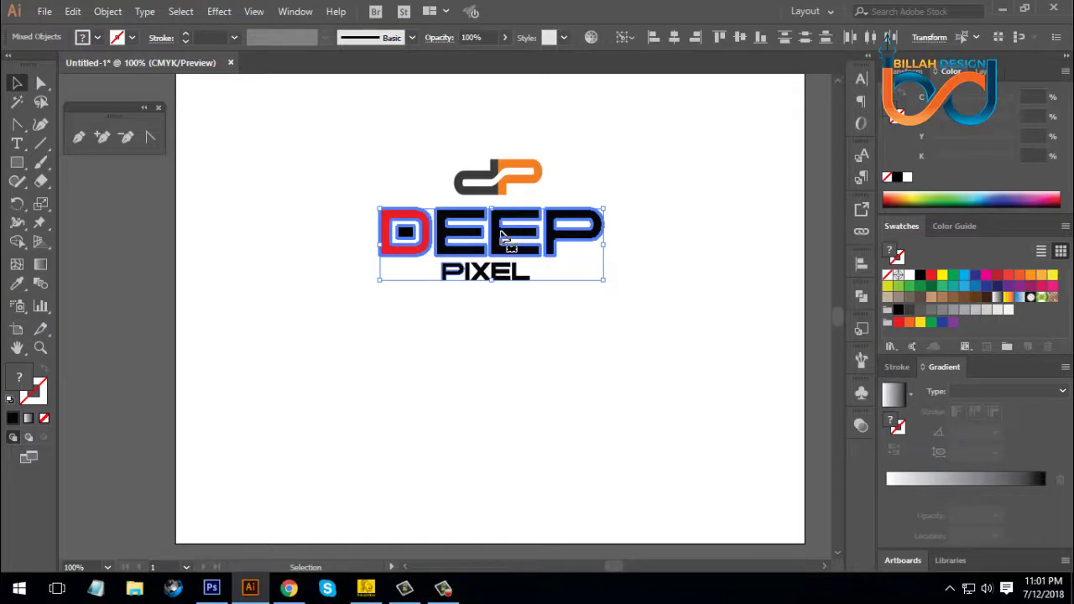
left_click(654, 40)
left_click(698, 310)
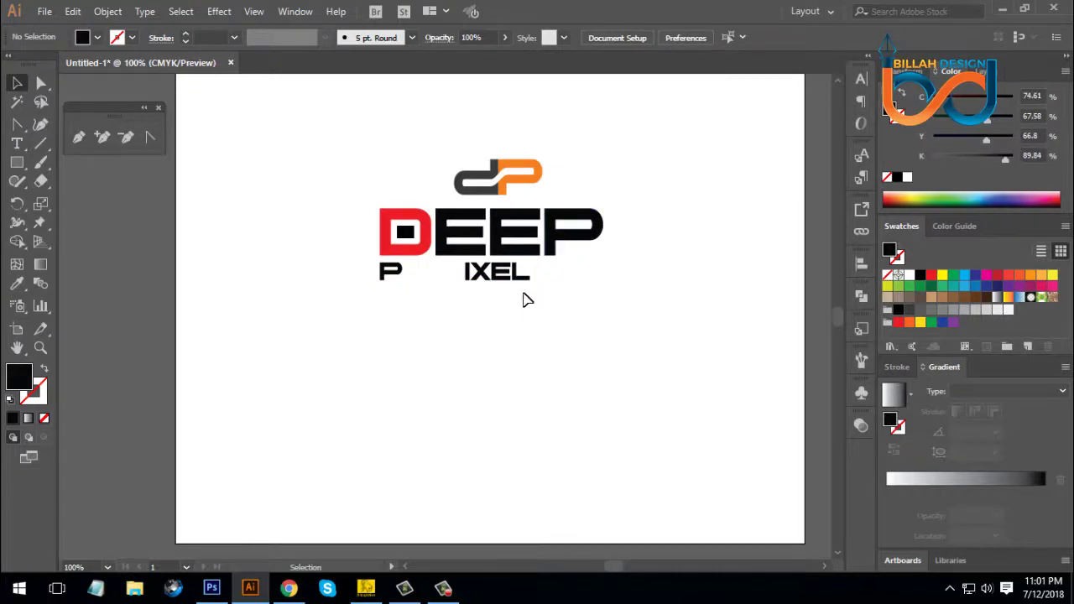
left_click_drag(525, 300, 563, 242)
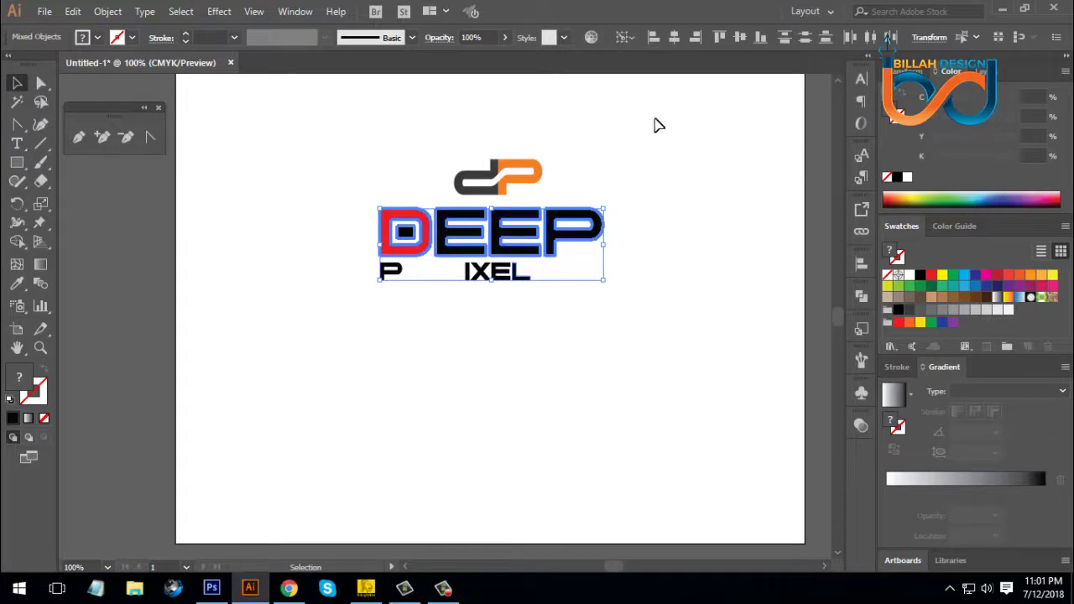
left_click(695, 39)
left_click(624, 361)
Step: Distribute the PIXEL letters by horizontal centre relative to the selection, then ungroup and regroup them
left_click_drag(333, 345, 625, 267)
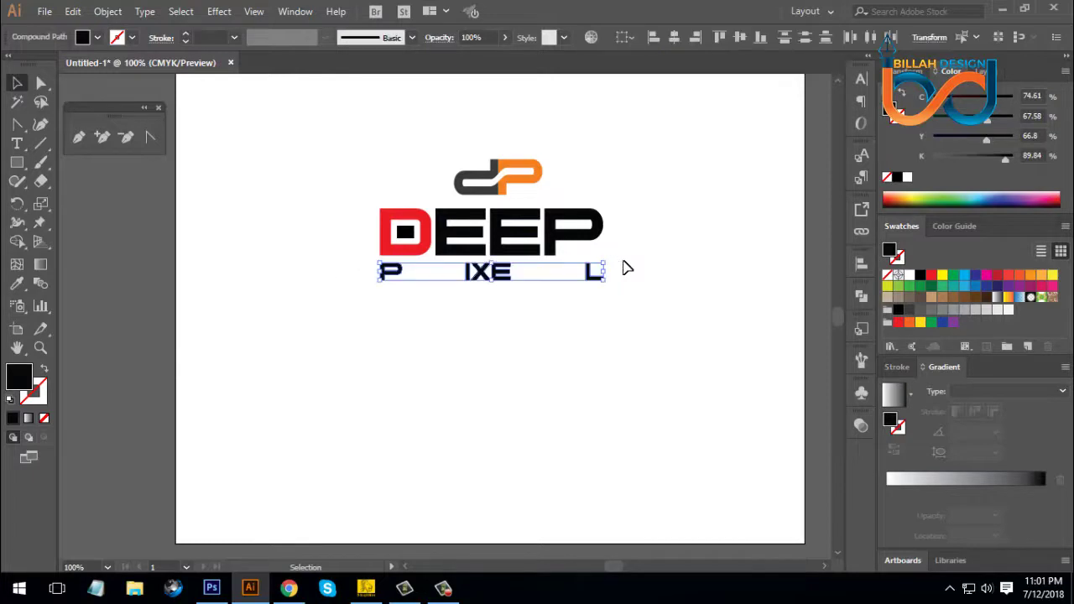
left_click(635, 344)
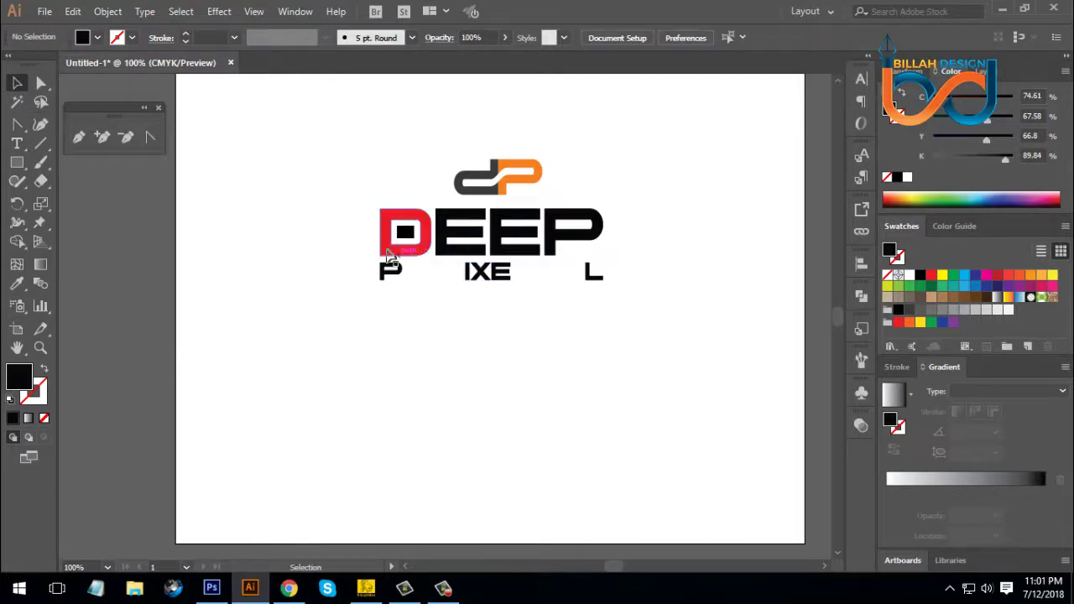
left_click(499, 215)
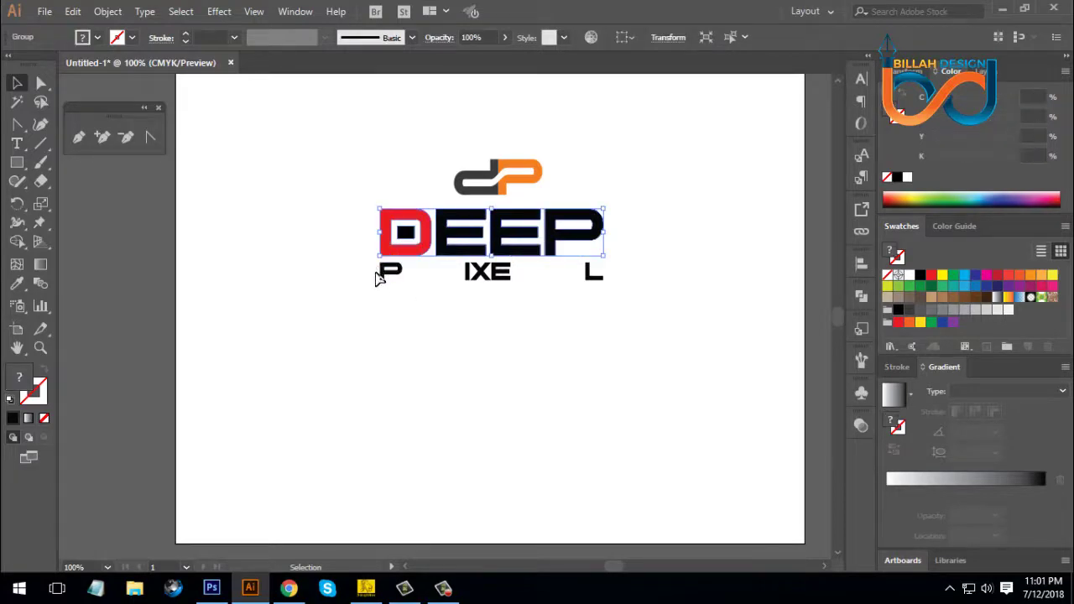
left_click(471, 355)
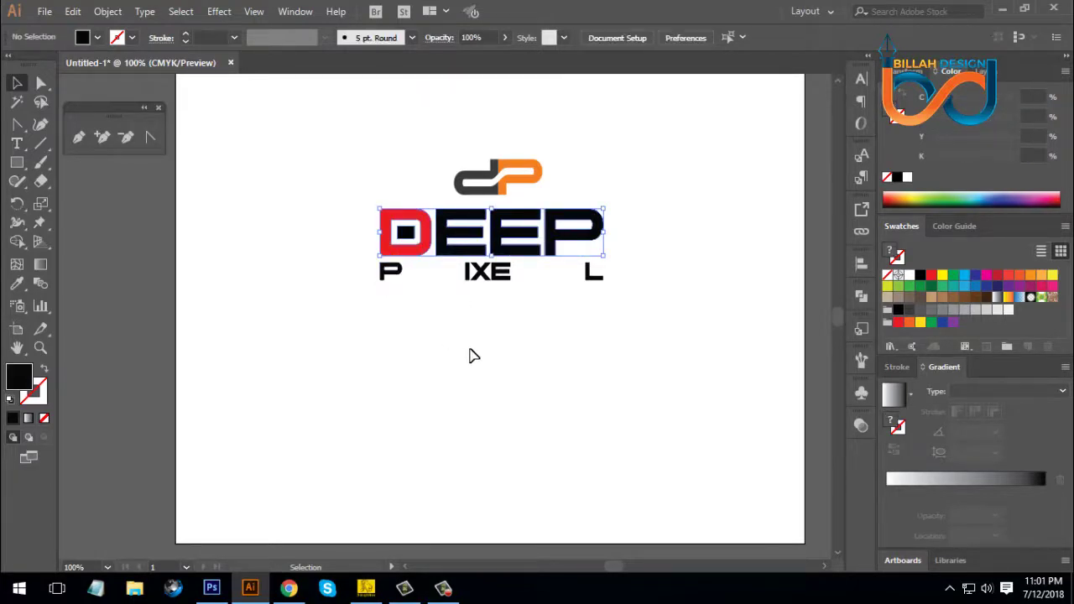
left_click(604, 245)
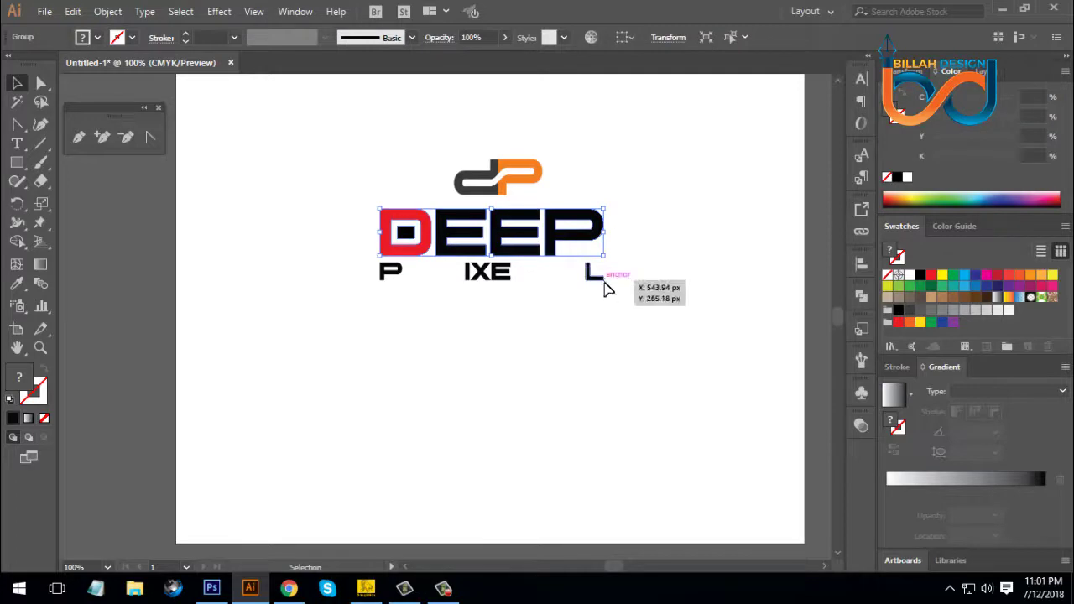
left_click(619, 350)
left_click_drag(356, 334, 610, 268)
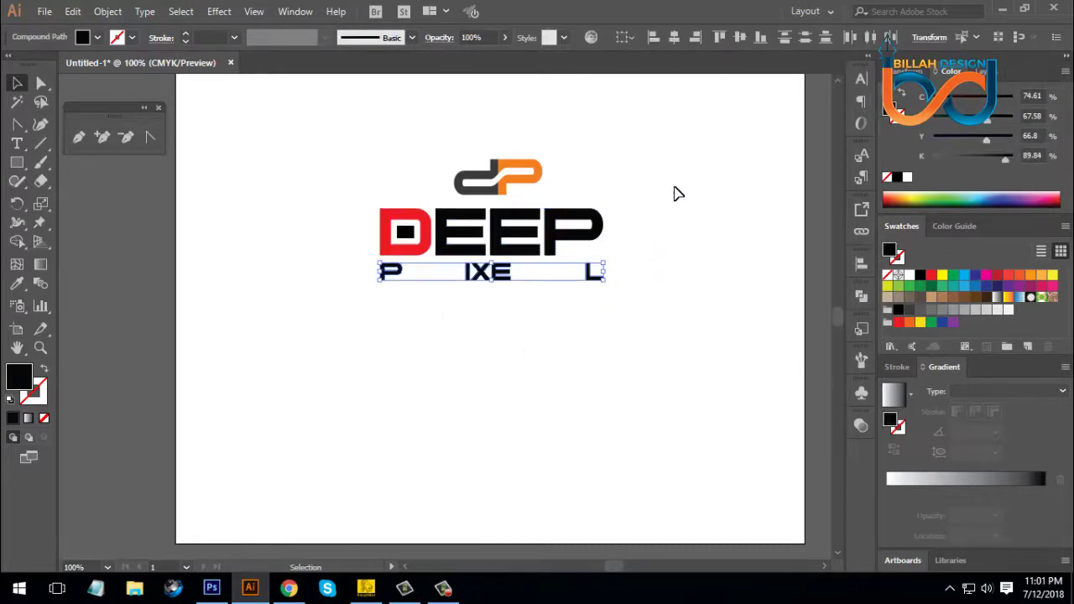
left_click(627, 37)
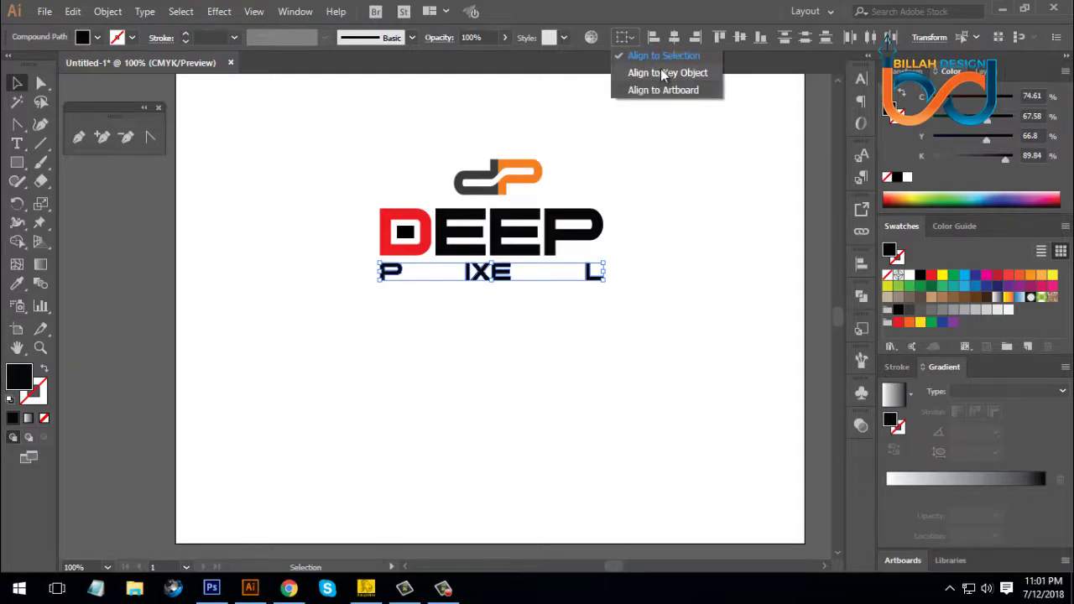
left_click(658, 55)
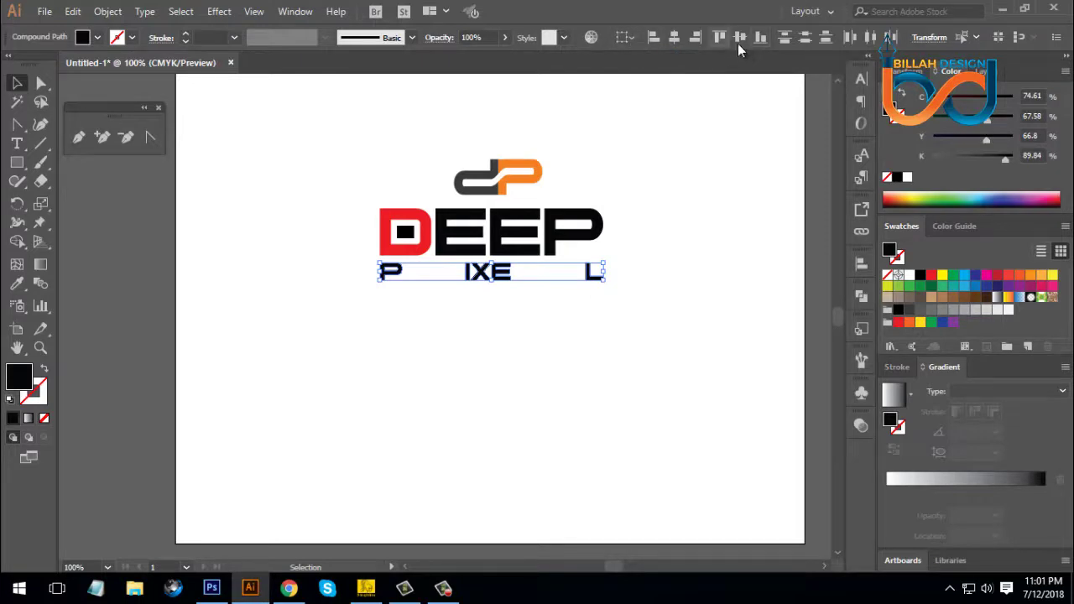
left_click(872, 40)
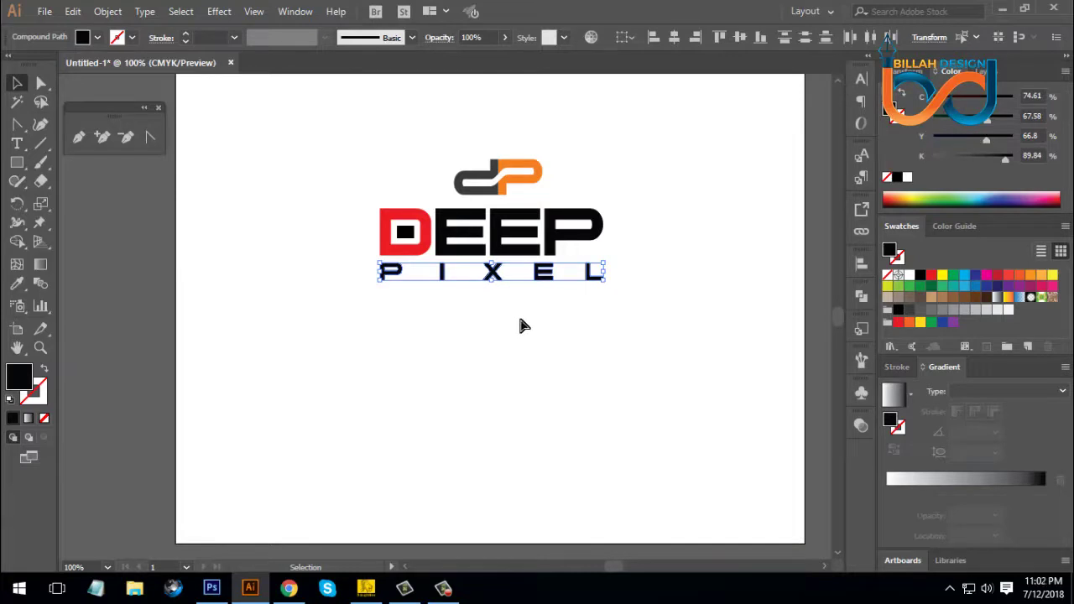
key("ctrl+alt+shift+8")
key("ctrl+g")
left_click(555, 331)
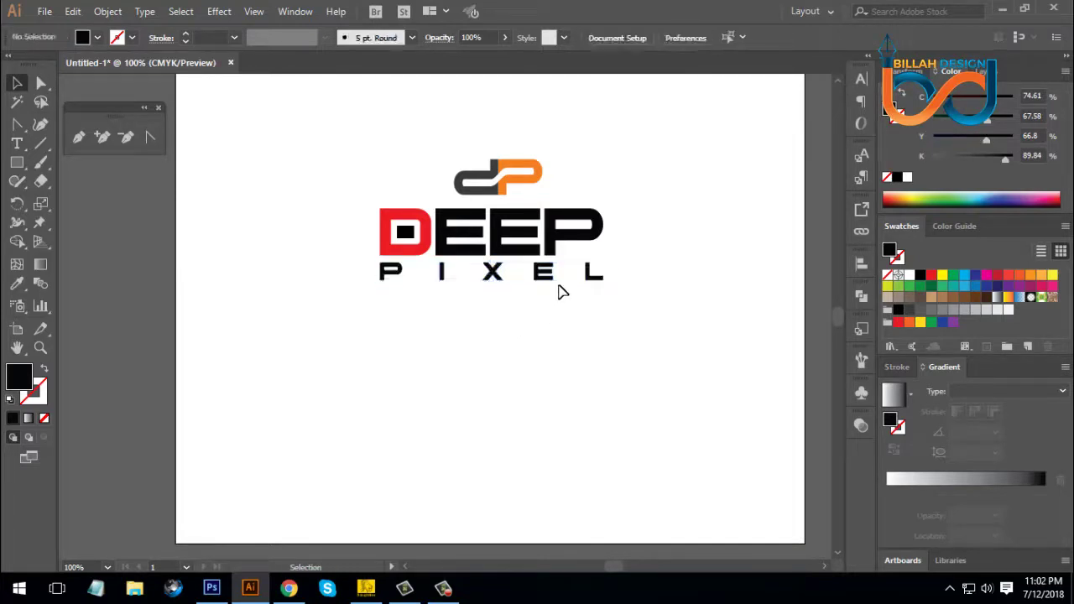
Step: Eyedropper the dP mark's dark grey onto DEEP
left_click(547, 275)
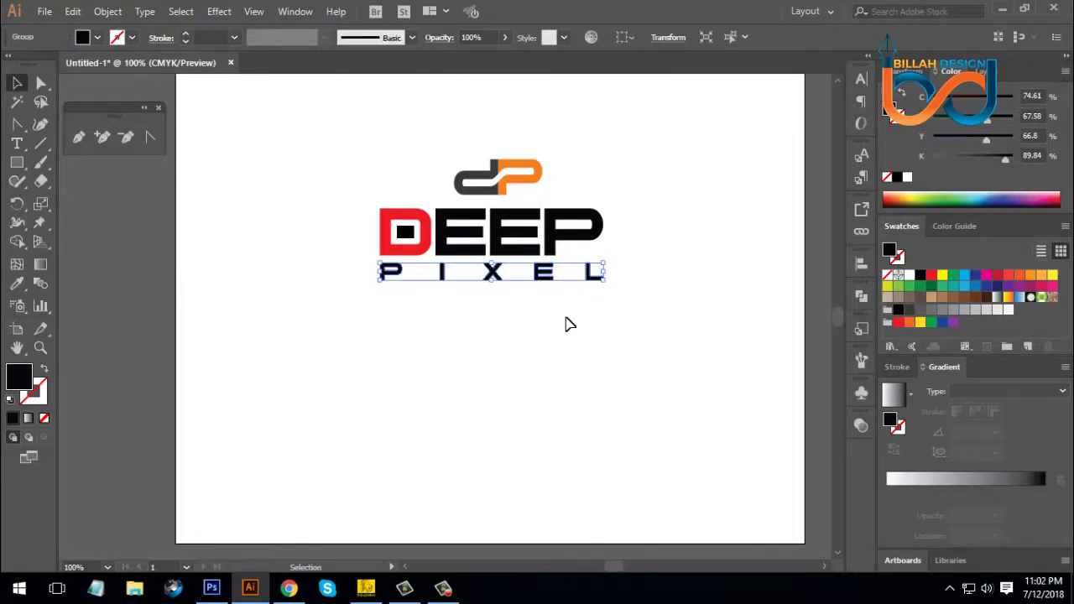
left_click(588, 340)
left_click_drag(646, 294, 642, 330)
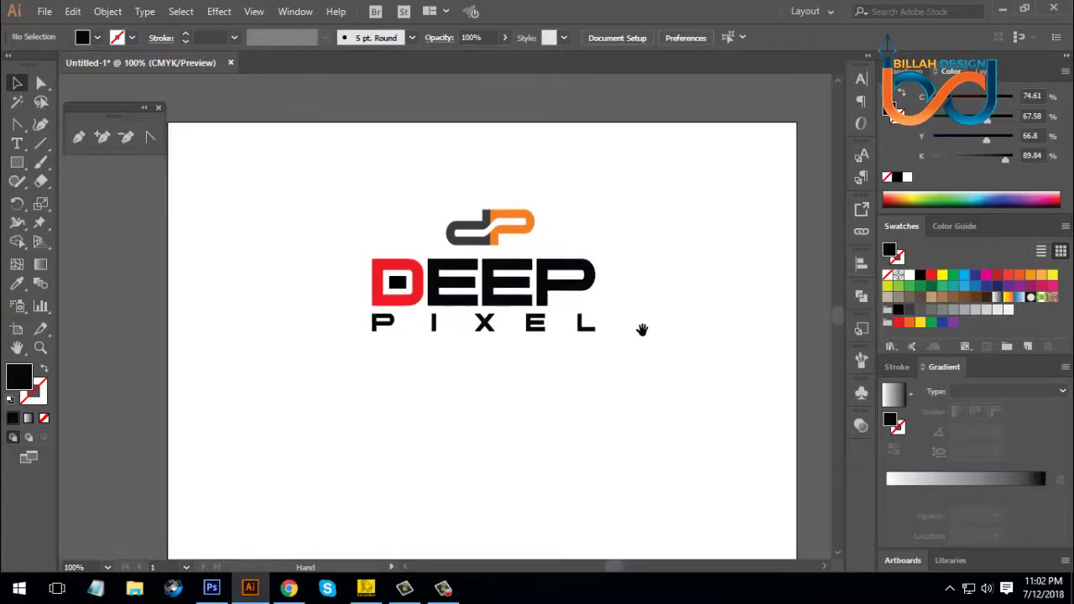
left_click(572, 293)
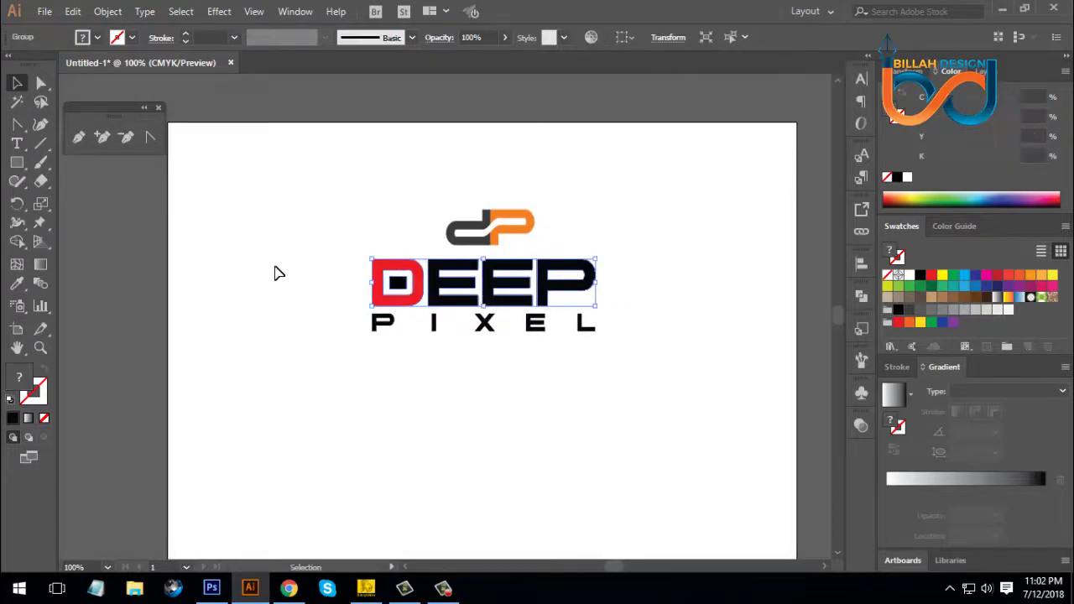
left_click(19, 283)
left_click(18, 283)
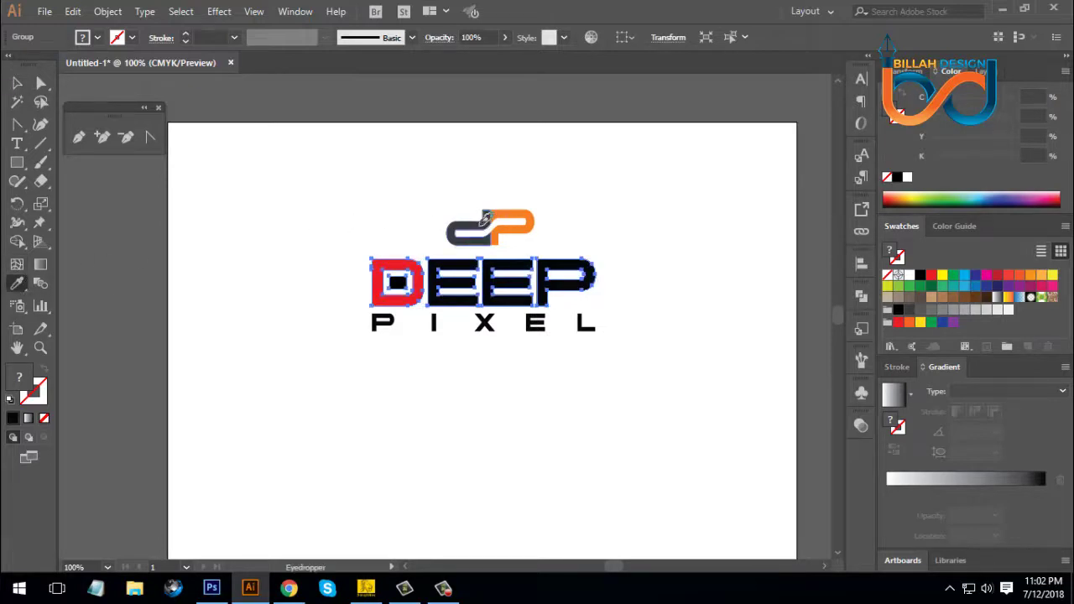
left_click(482, 223)
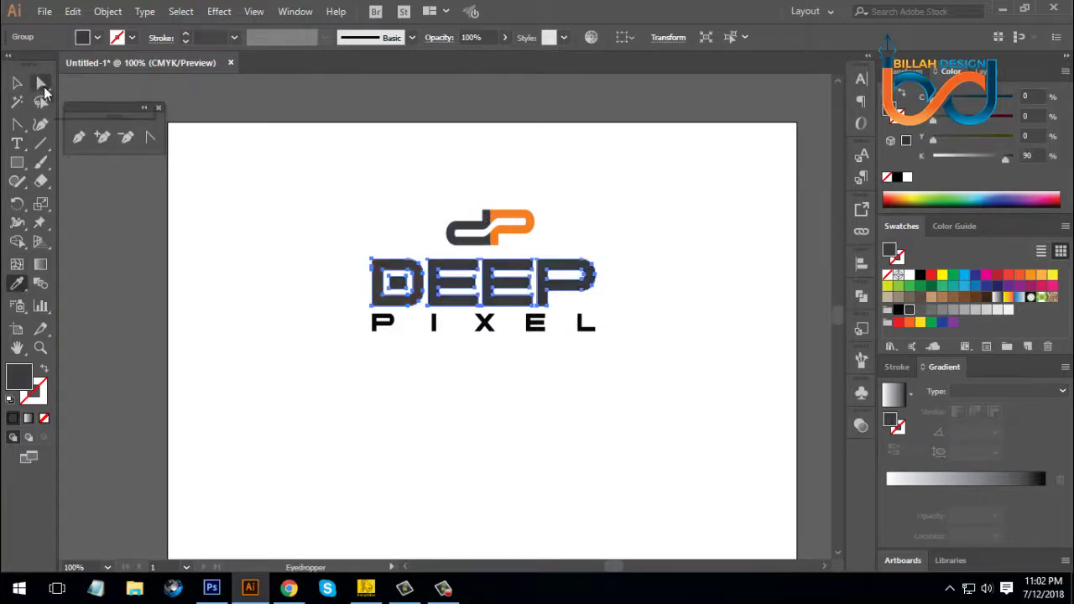
left_click(17, 82)
left_click(269, 389)
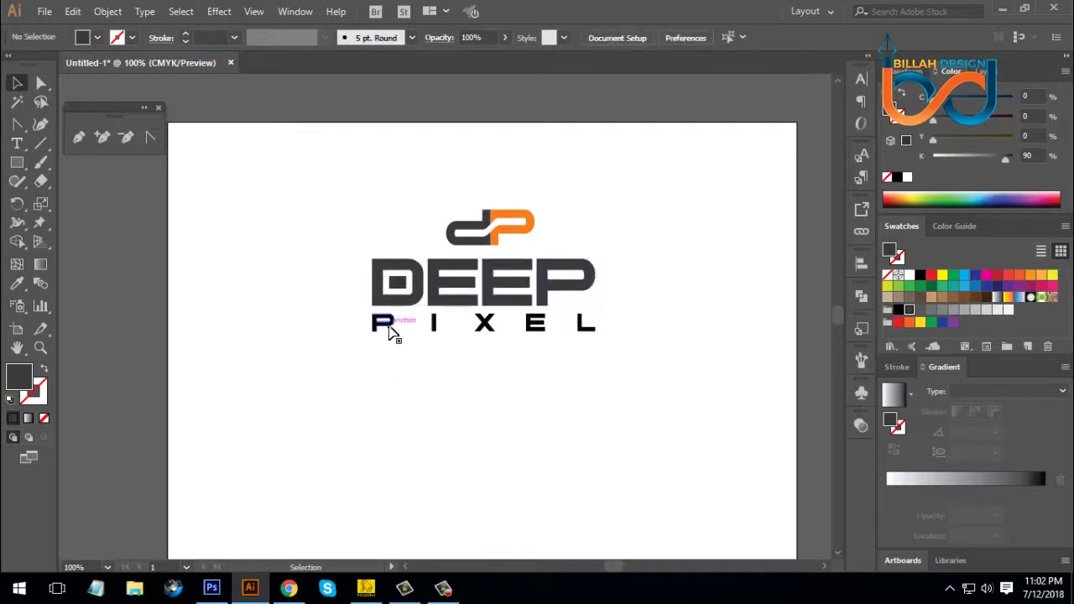
Step: Sample the dP mark's orange onto PIXEL and the square inside the D
left_click(389, 329)
left_click(17, 283)
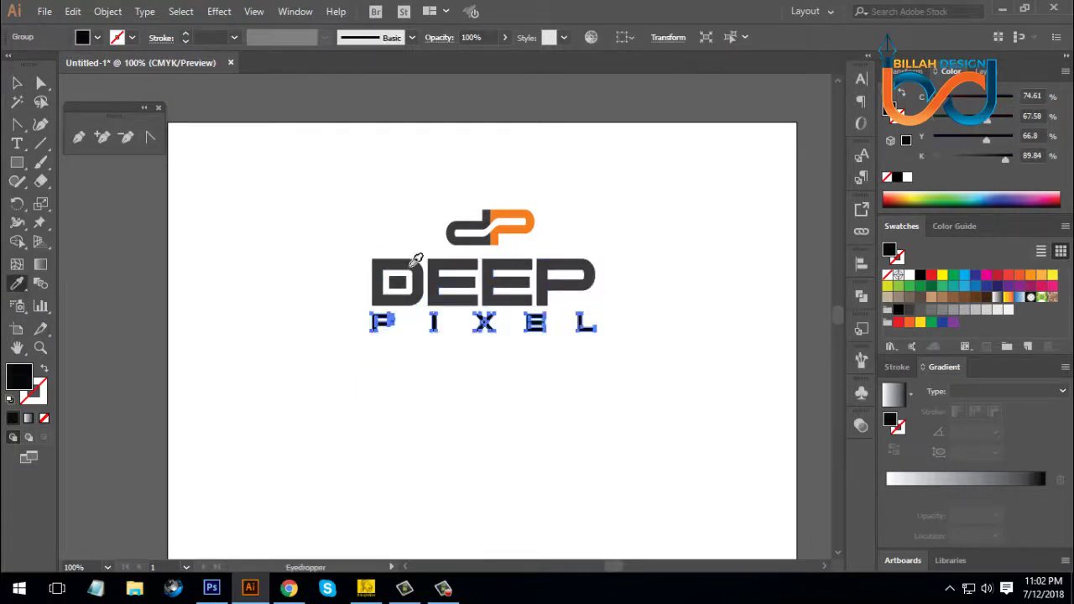
left_click(529, 226)
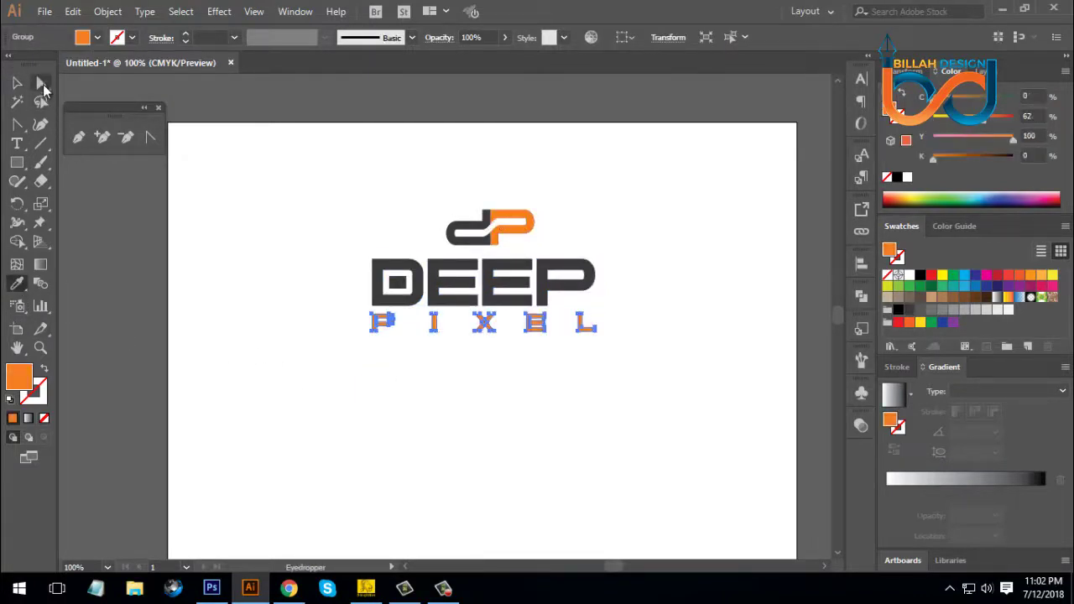
left_click(40, 82)
left_click(307, 390)
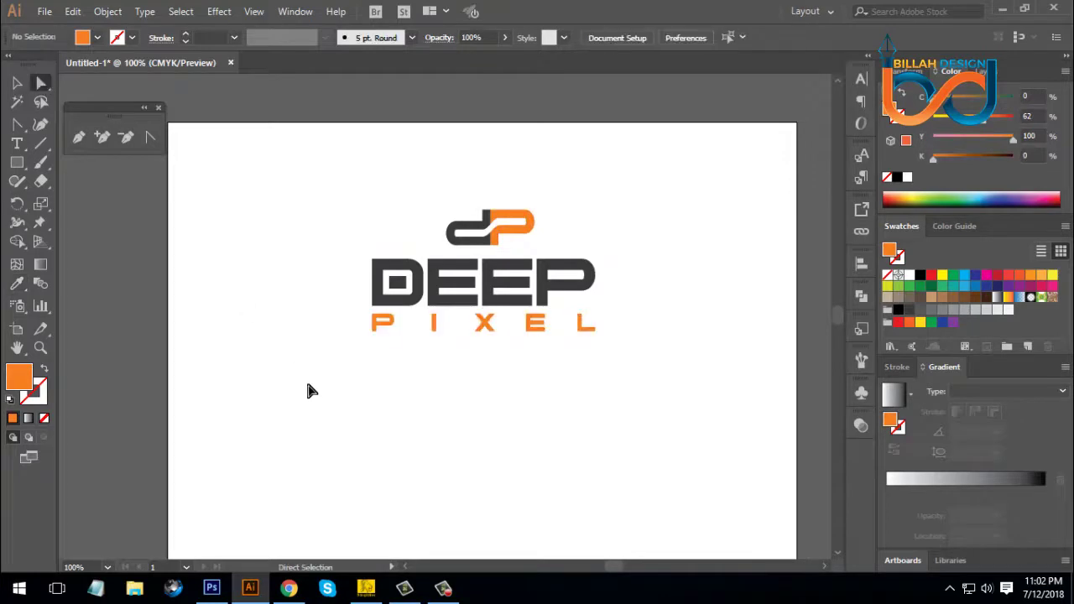
left_click(401, 287)
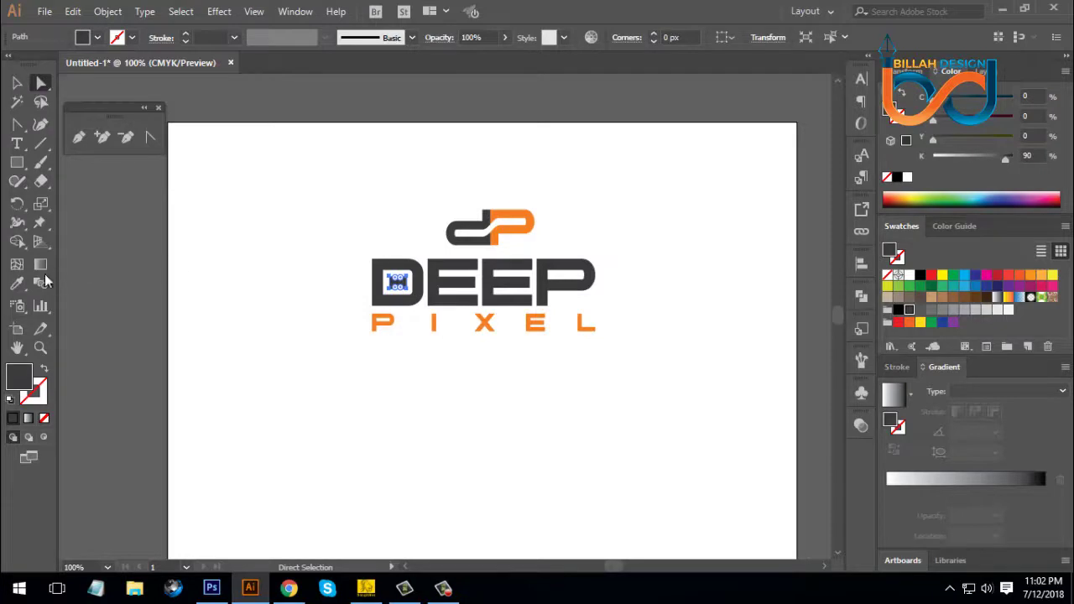
left_click(17, 282)
left_click(504, 223)
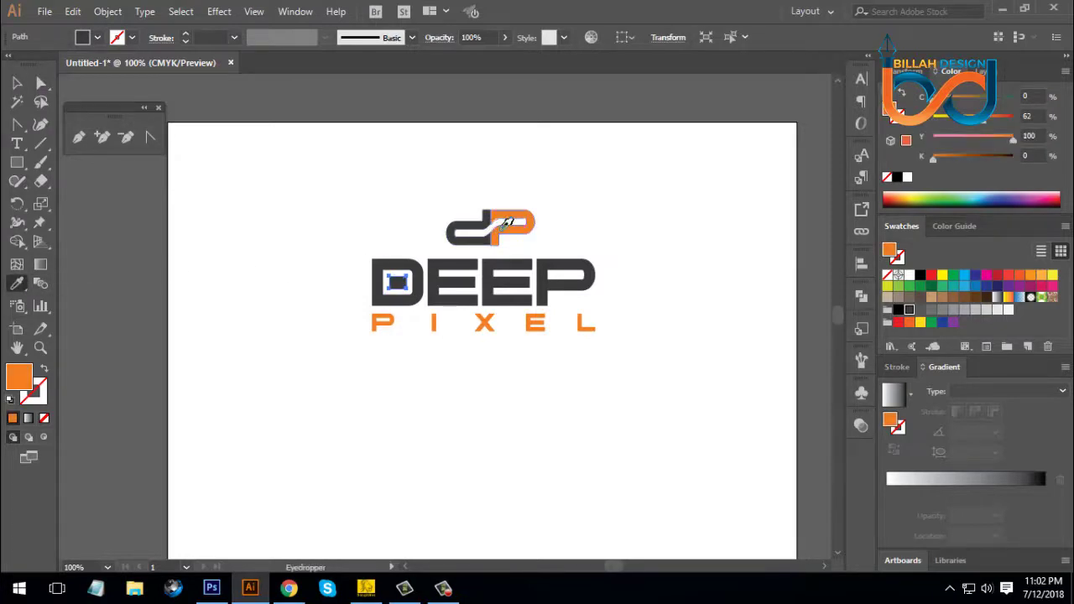
left_click(16, 82)
left_click(343, 398)
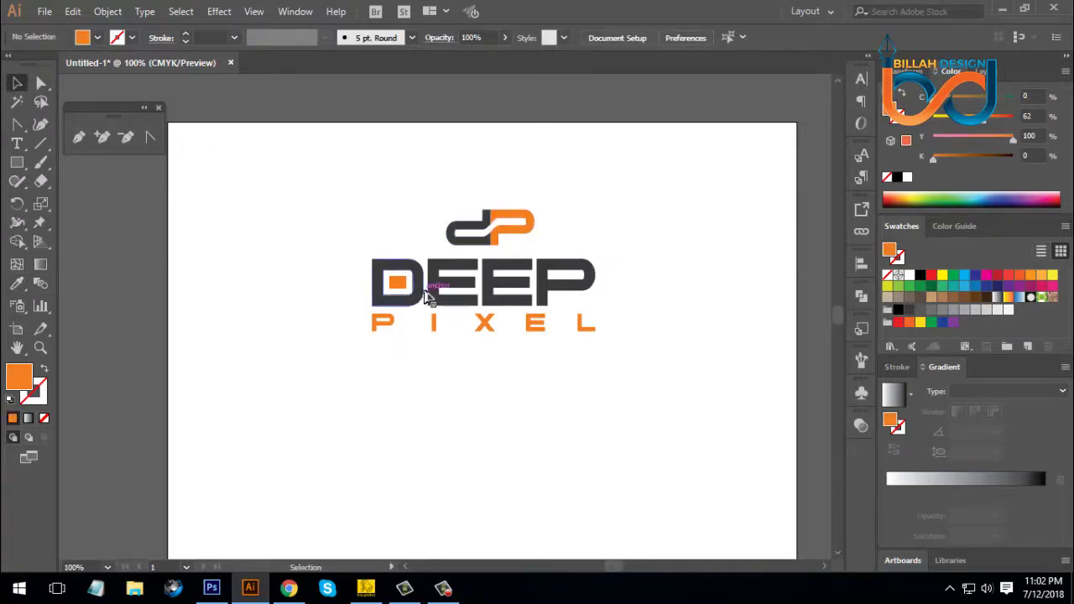
Step: Select DEEP and PIXEL together and convert them to outlines
left_click(428, 298)
left_click(470, 352)
left_click(485, 323)
left_click(401, 396)
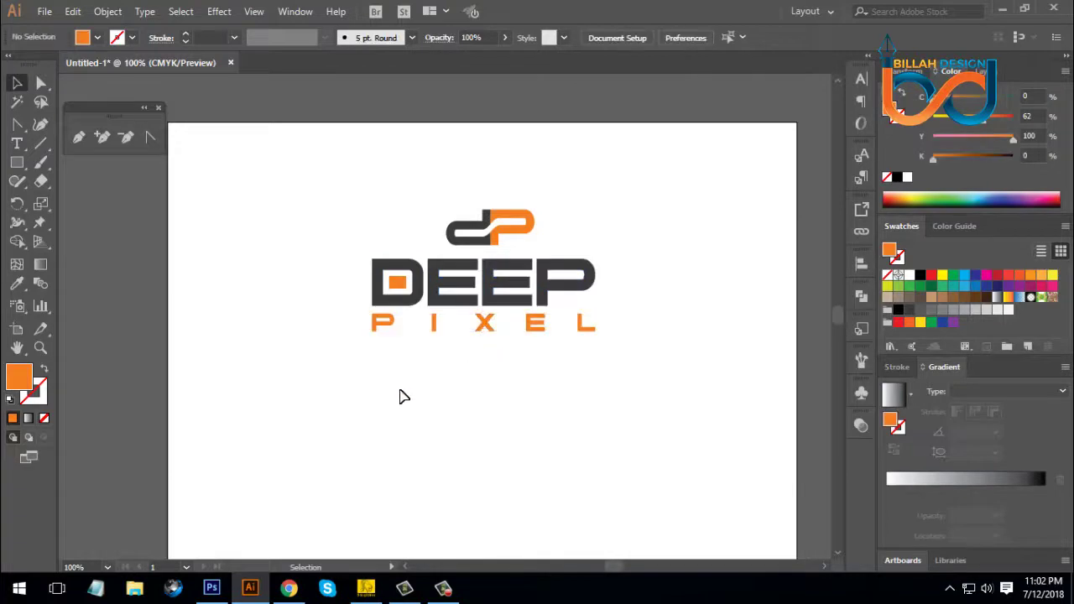
left_click_drag(364, 382, 617, 279)
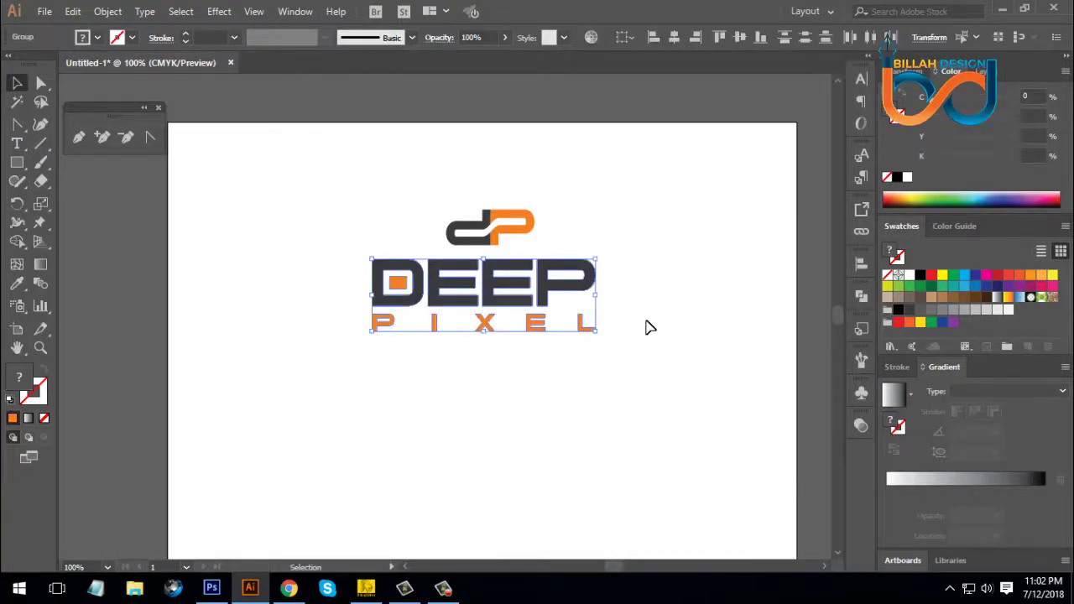
key("ctrl+shift+o")
Step: Centre the dP mark horizontally over the DEEP PIXEL lettering
left_click(643, 313)
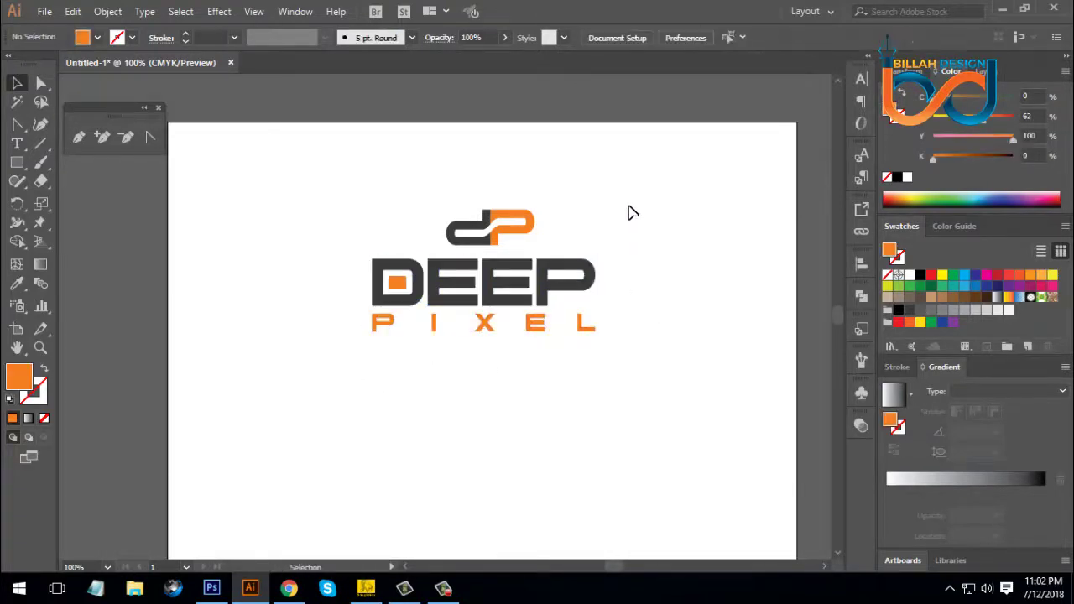
left_click(516, 235)
left_click(631, 242)
left_click_drag(636, 188, 334, 344)
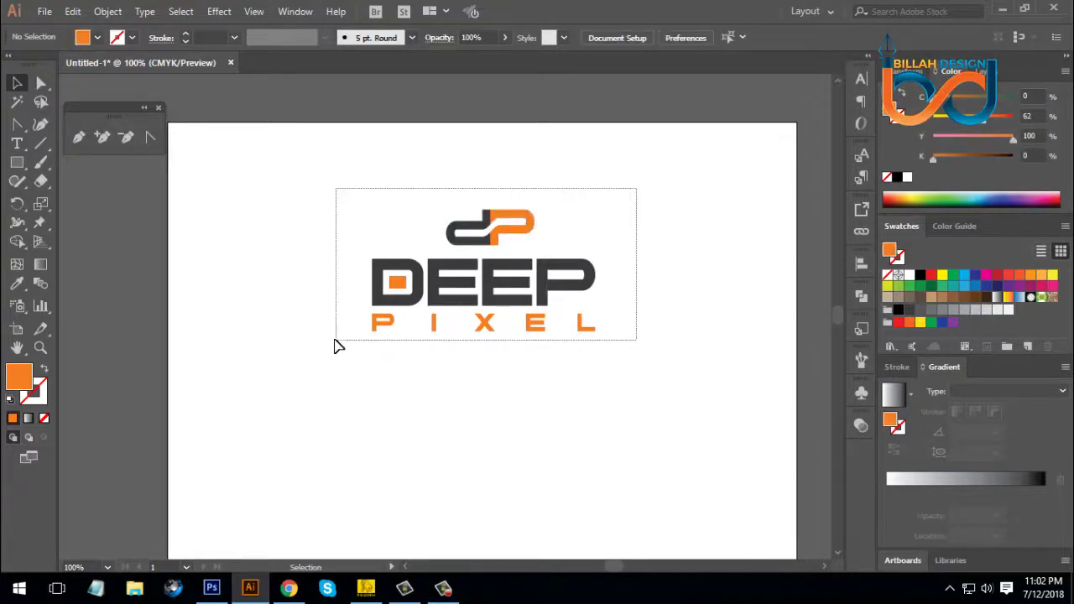
left_click_drag(438, 333, 504, 300)
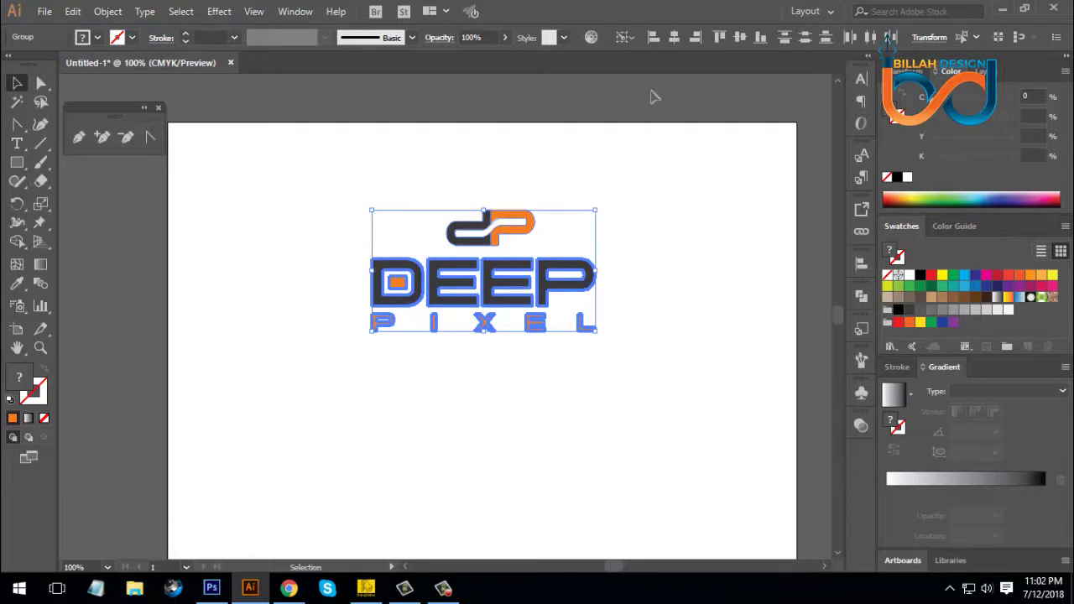
left_click(674, 36)
left_click(681, 352)
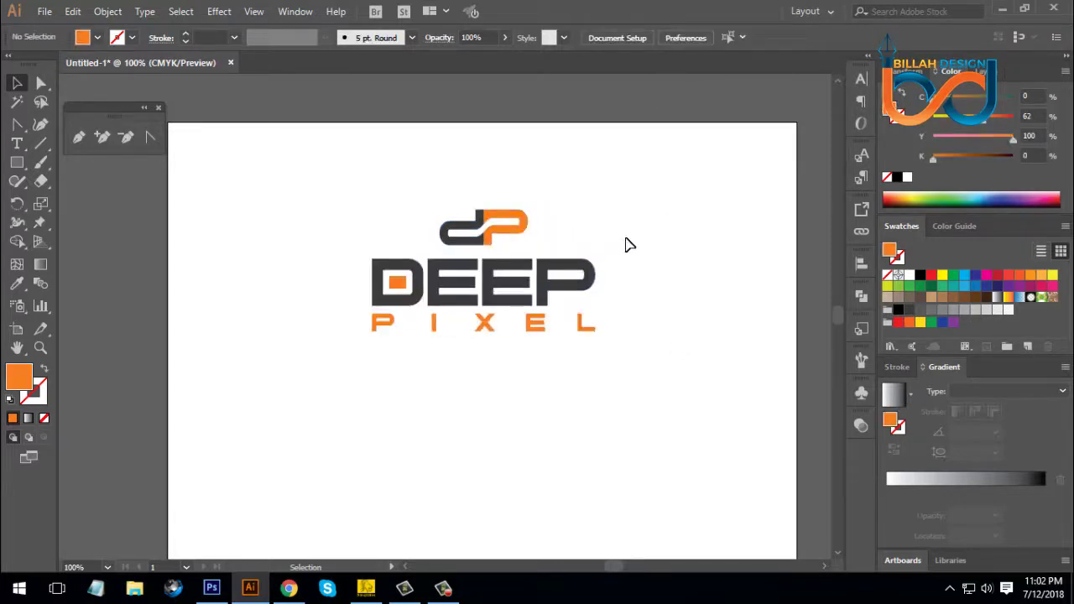
Step: Enlarge the dP mark evenly from its centre
scroll(672, 344, "up", 1)
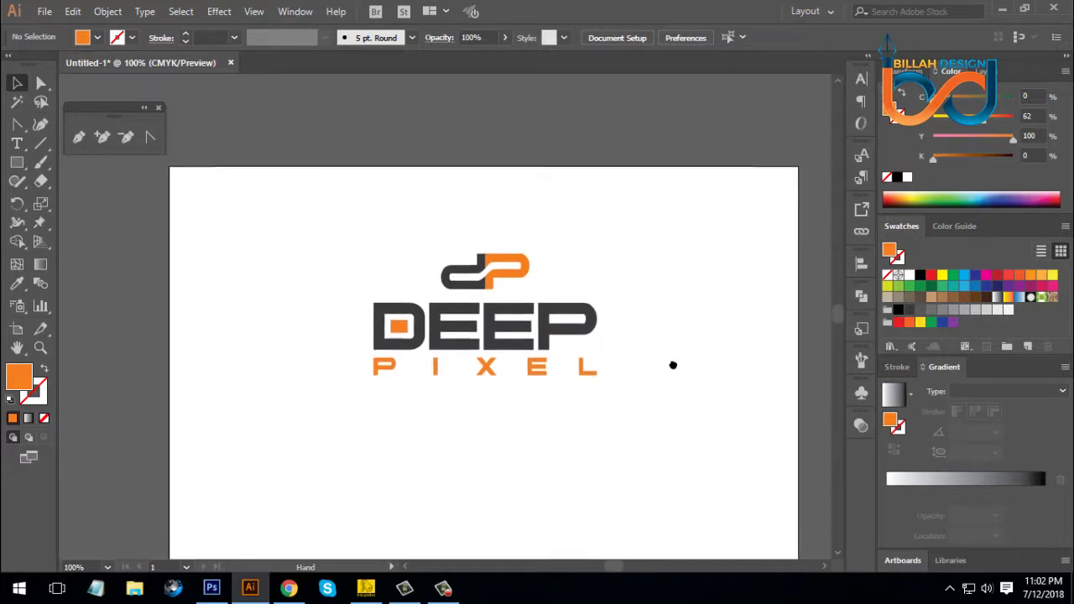
left_click(524, 280)
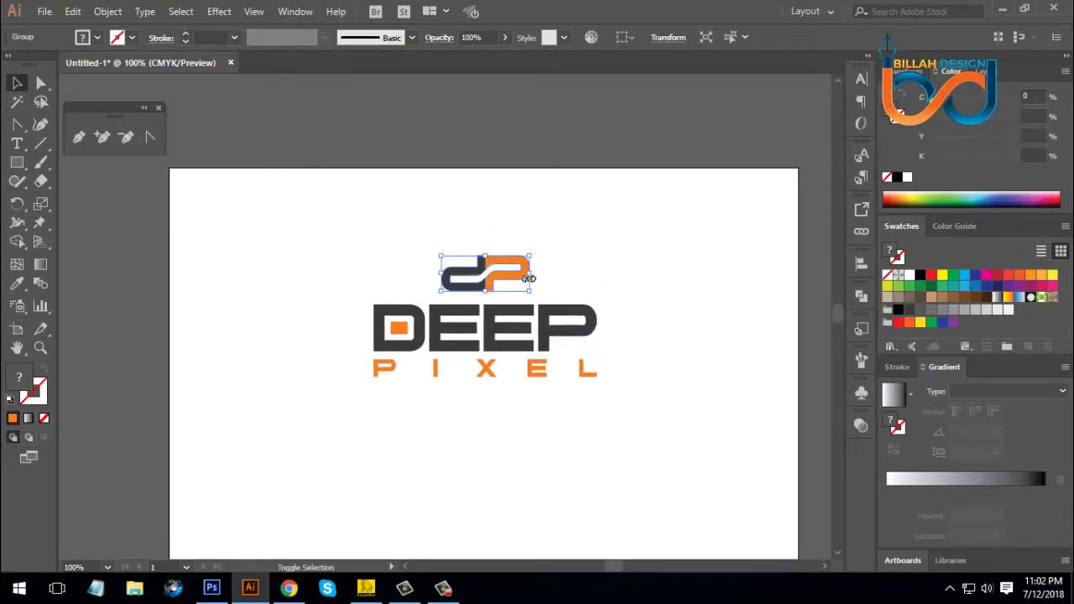
mouse_move(530, 274)
left_mouse_down()
mouse_move(546, 279)
mouse_move(530, 284)
mouse_move(551, 269)
left_mouse_up()
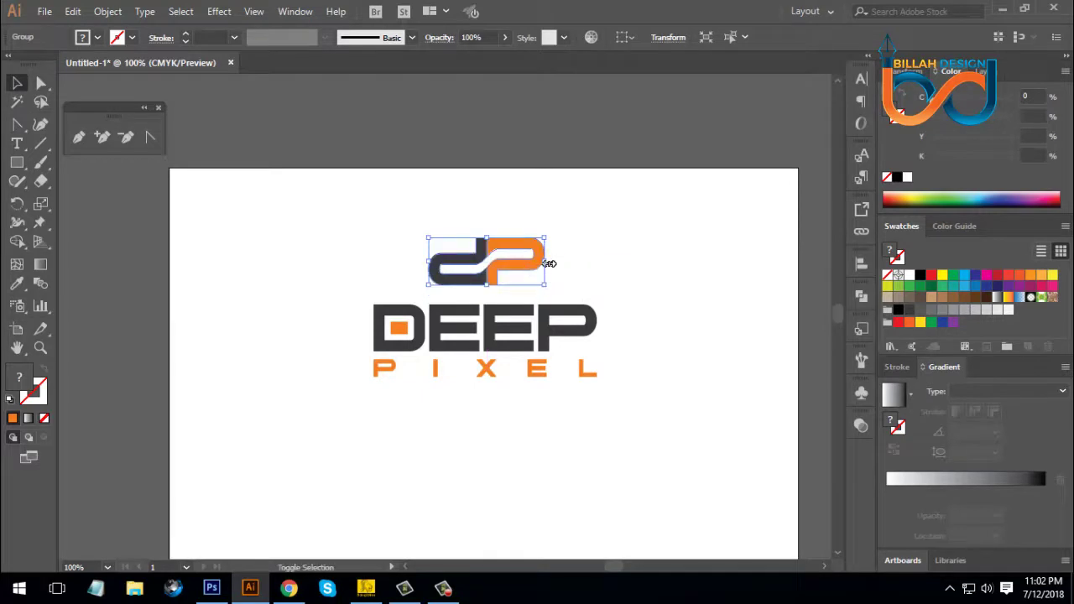
key("ctrl+minus")
left_click(588, 352)
Step: Move the whole logo group slightly higher on the artboard and leave nothing selected
left_click_drag(591, 235, 356, 356)
key("a")
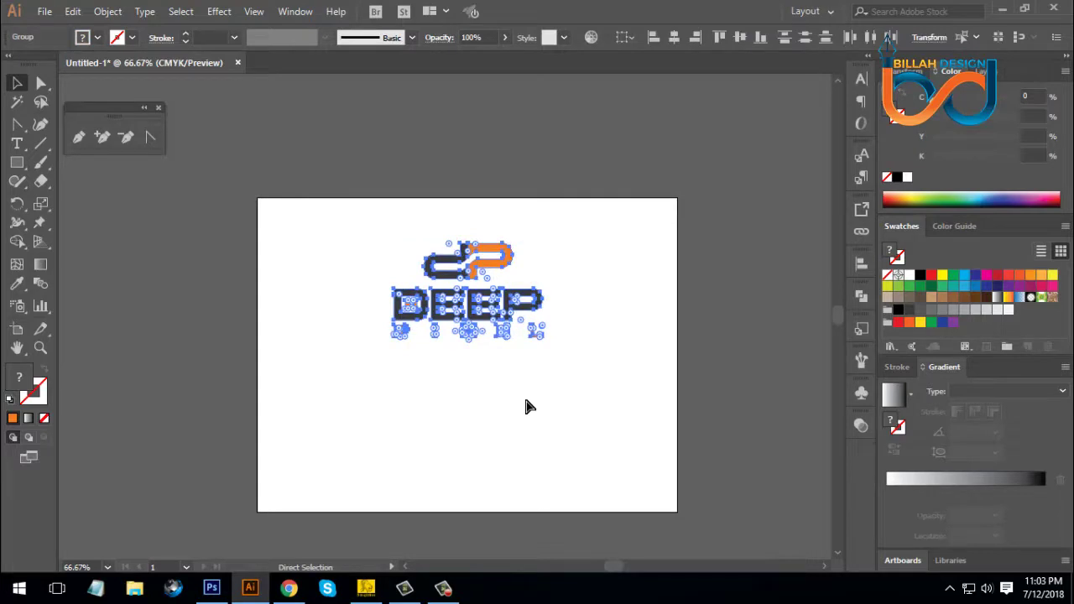
key("v")
left_click(523, 360)
left_click_drag(523, 321, 536, 404)
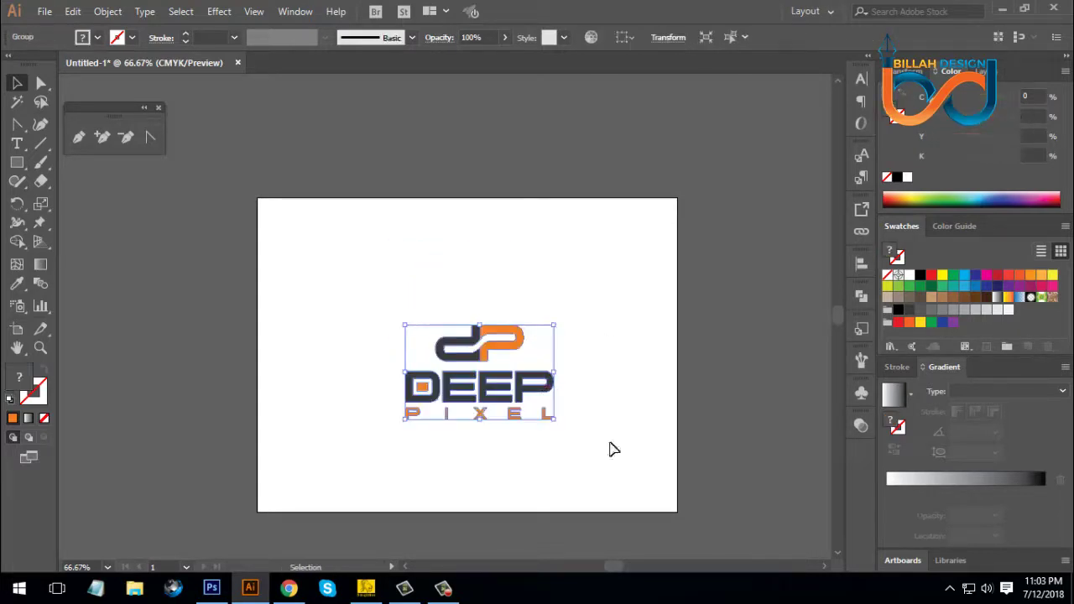
left_click(614, 450)
left_click_drag(606, 441, 609, 410)
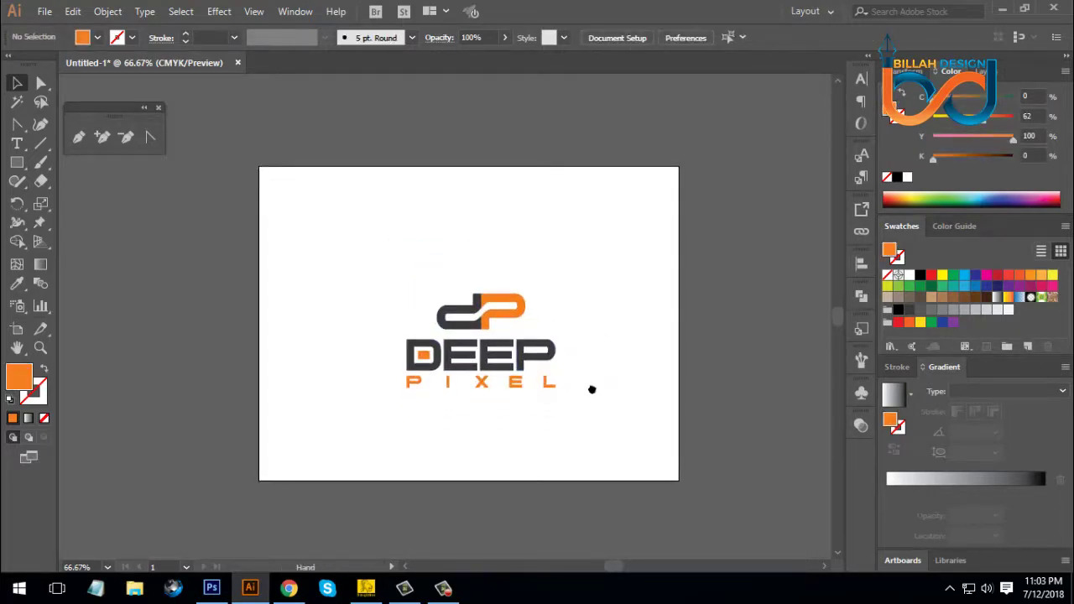
left_click_drag(554, 369, 554, 347)
left_click_drag(602, 267, 382, 405)
key("a")
key("v")
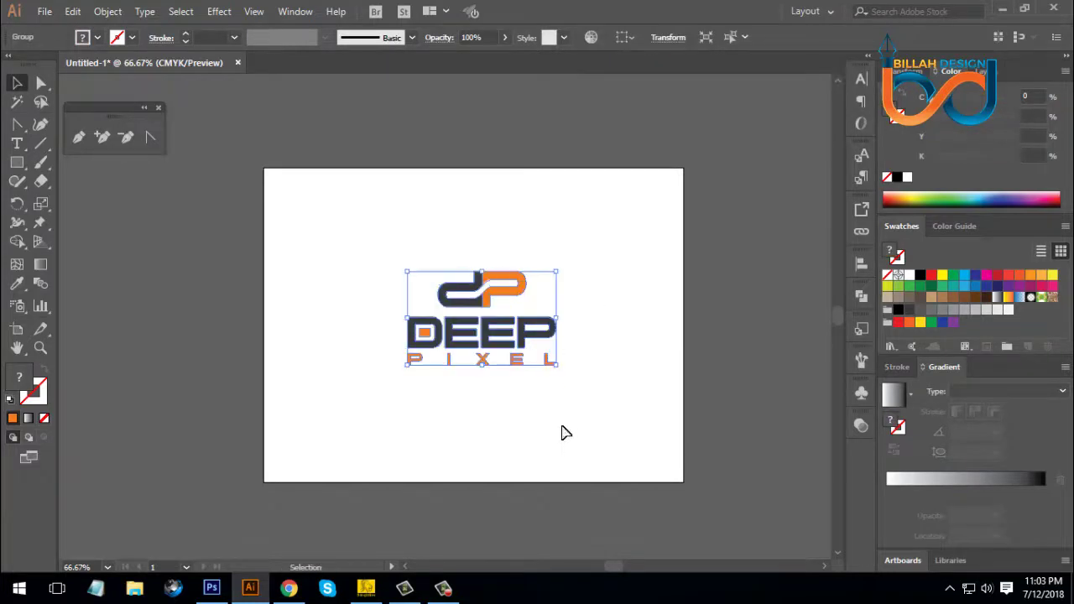
left_click(565, 430)
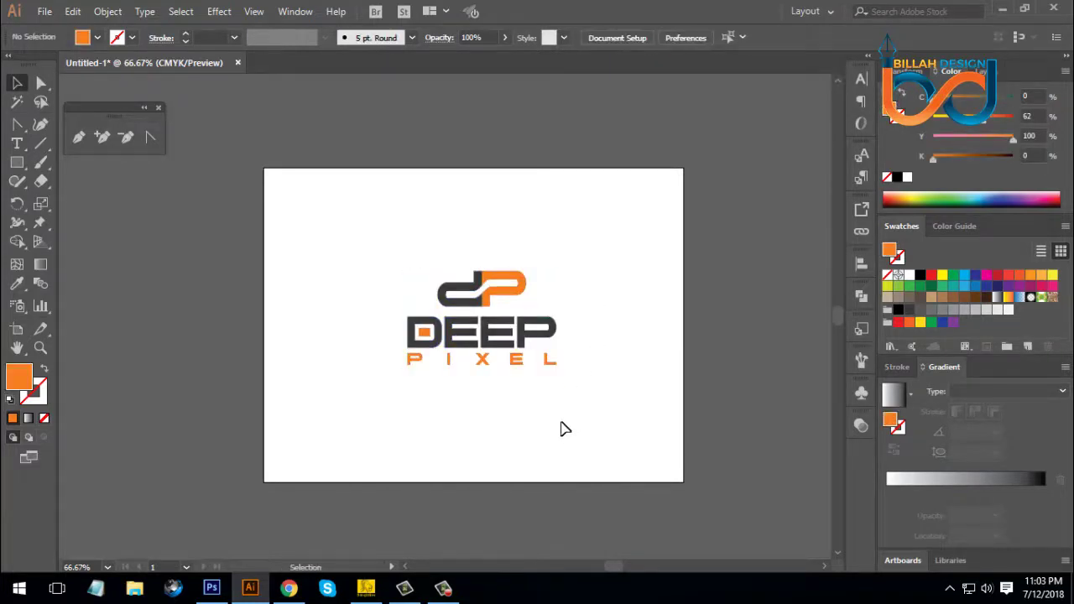
Step: In Photoshop, open the Logo Here smart object as Layer 1112.psb and paste the copied logo
left_click(211, 588)
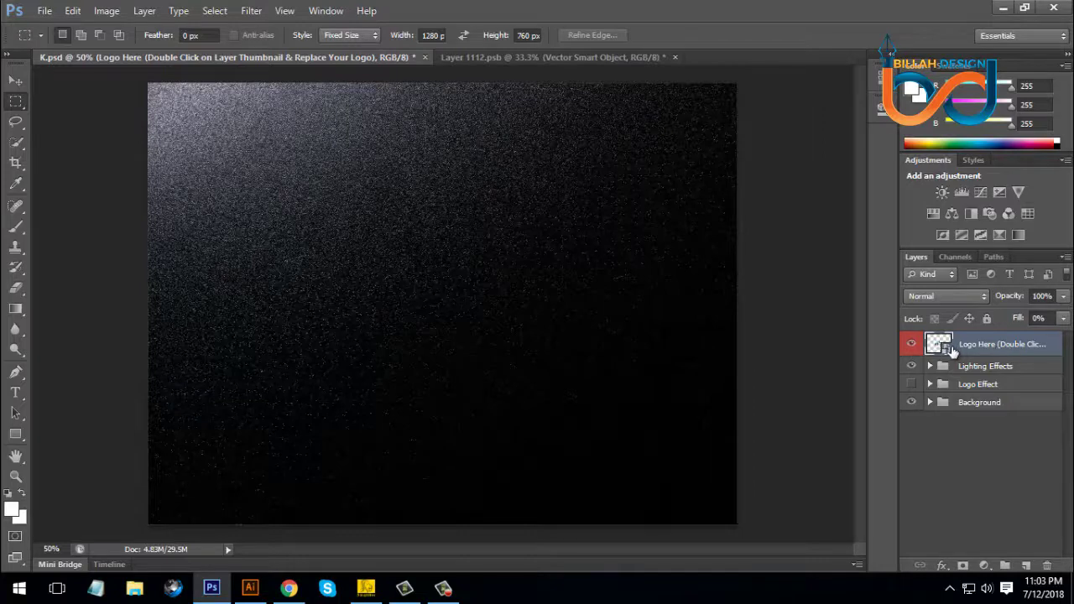
double_click(934, 344)
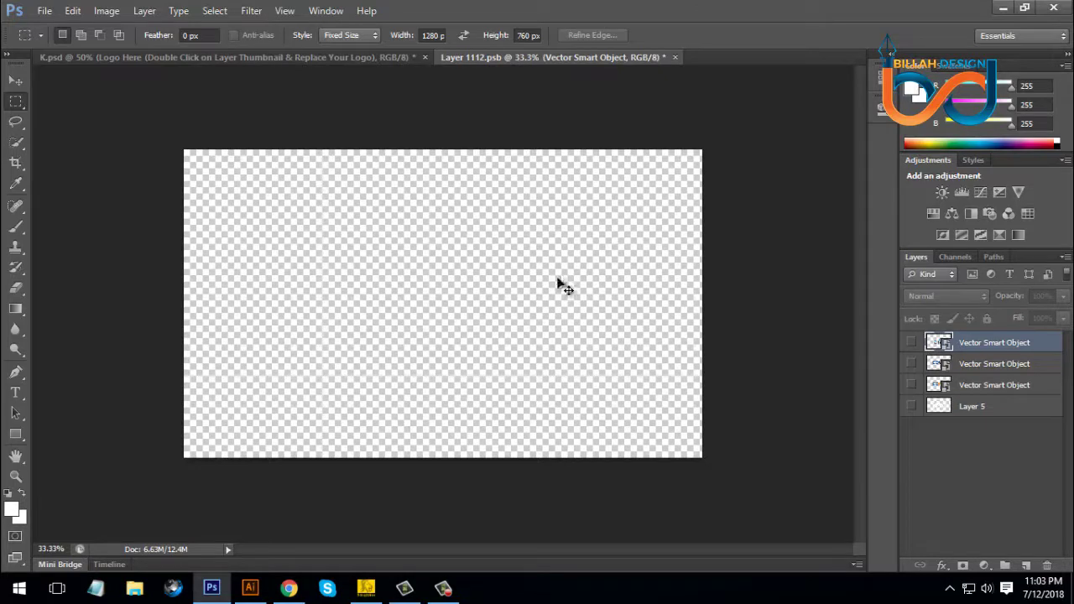
key("ctrl+v")
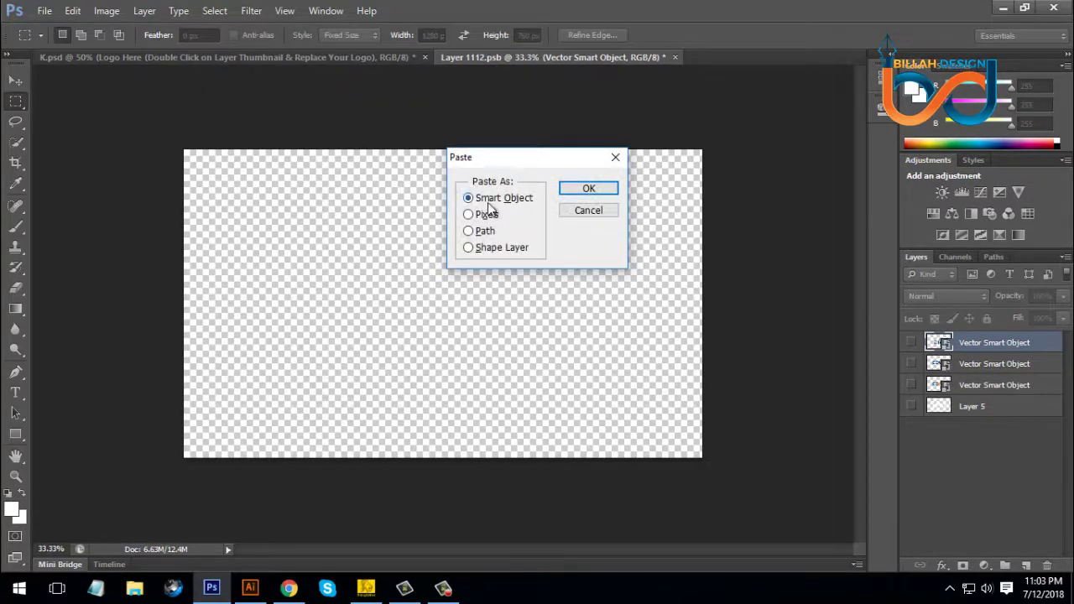
Step: Paste the logo as a smart object, scale it to about 239%, shift it left and save
left_click(585, 190)
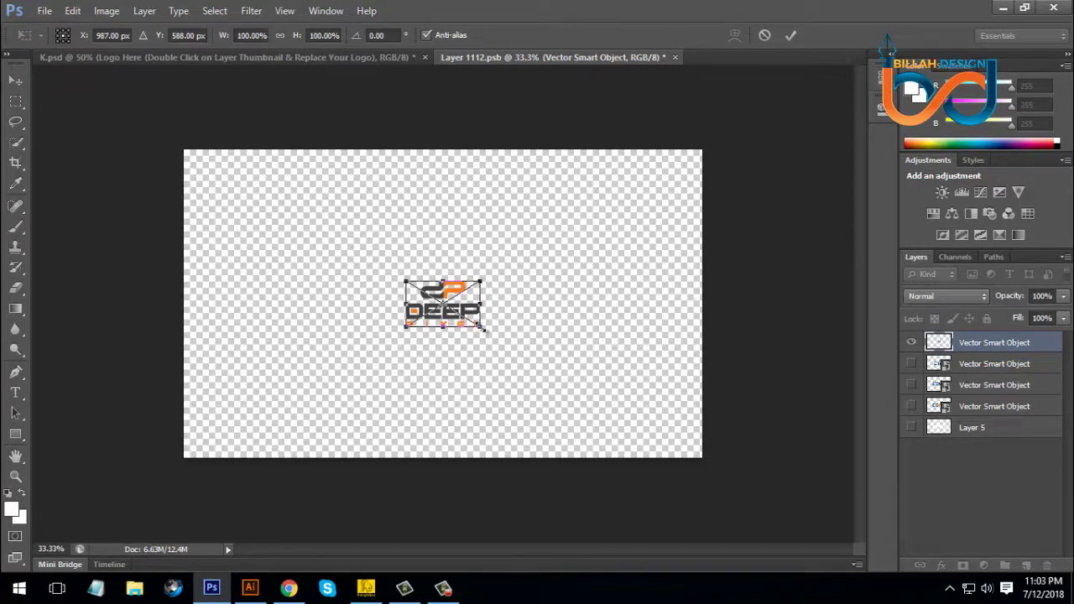
left_click_drag(482, 329, 534, 361)
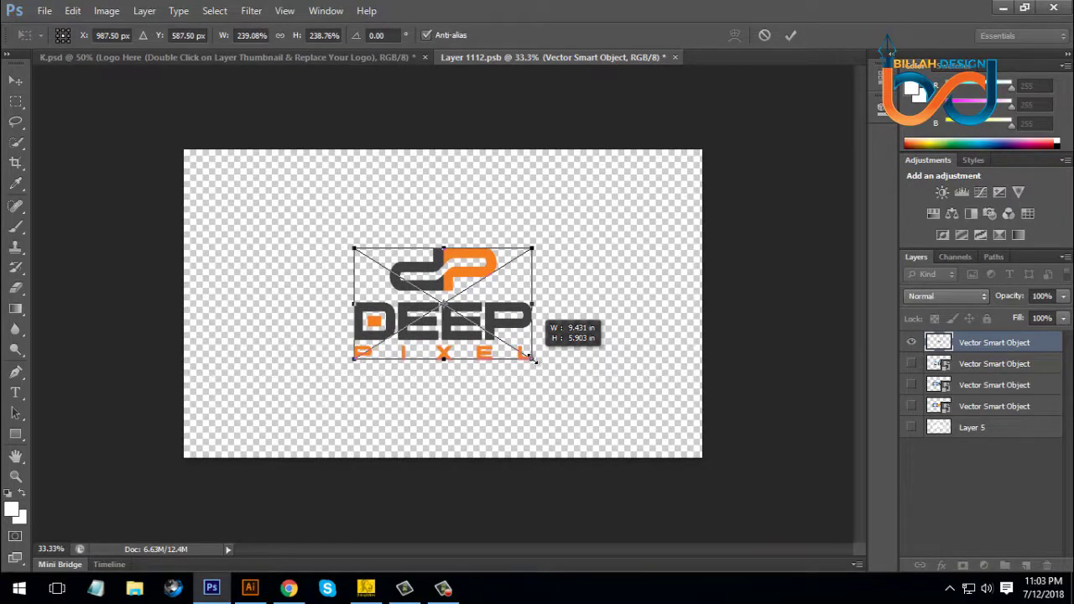
left_click_drag(535, 361, 535, 361)
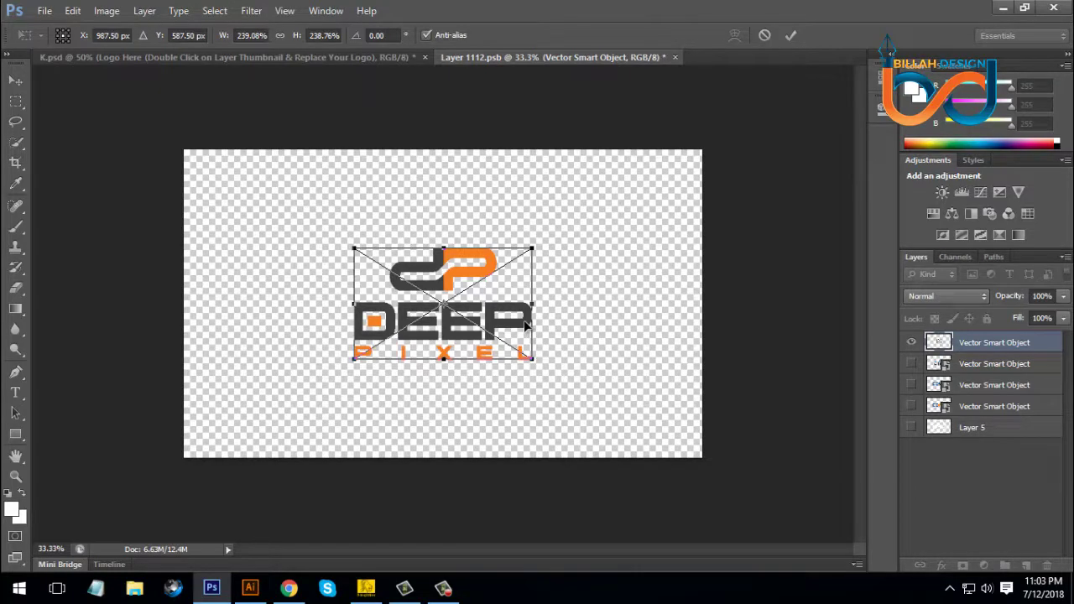
left_click_drag(524, 324, 485, 329)
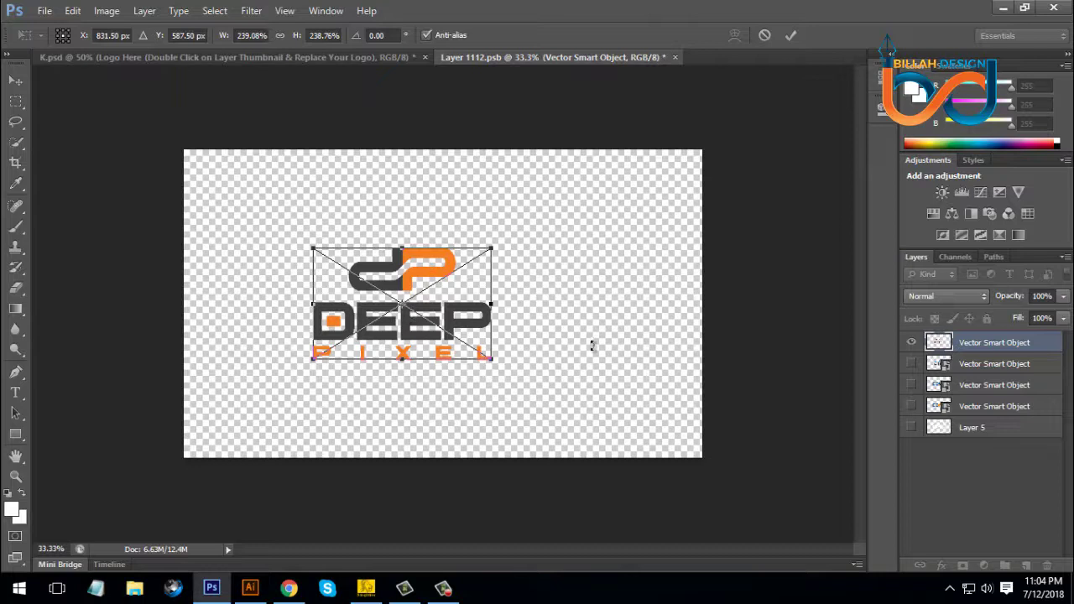
key("m")
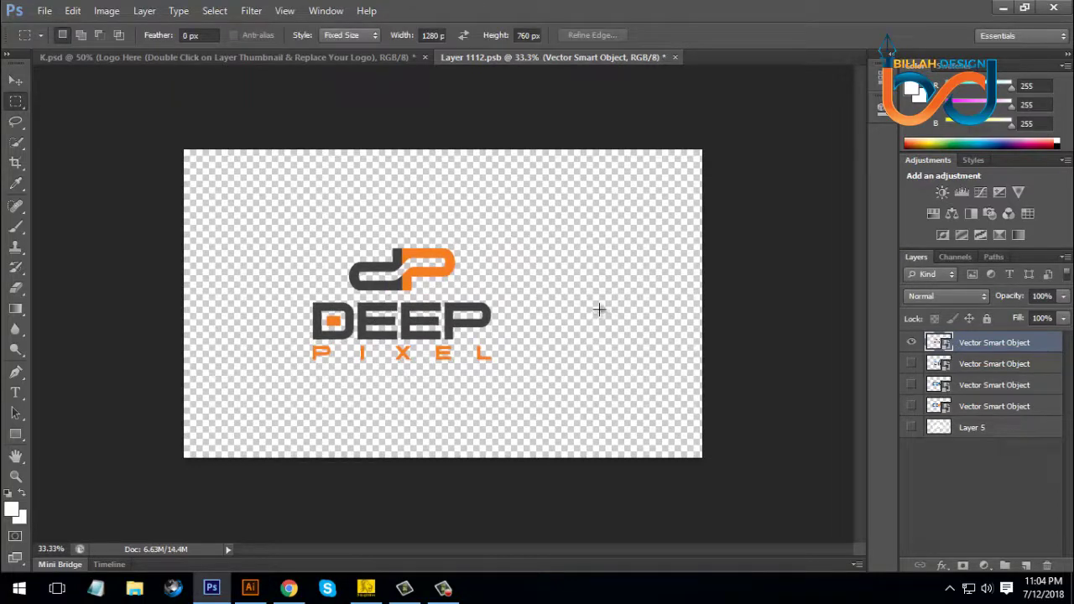
key("ctrl+s")
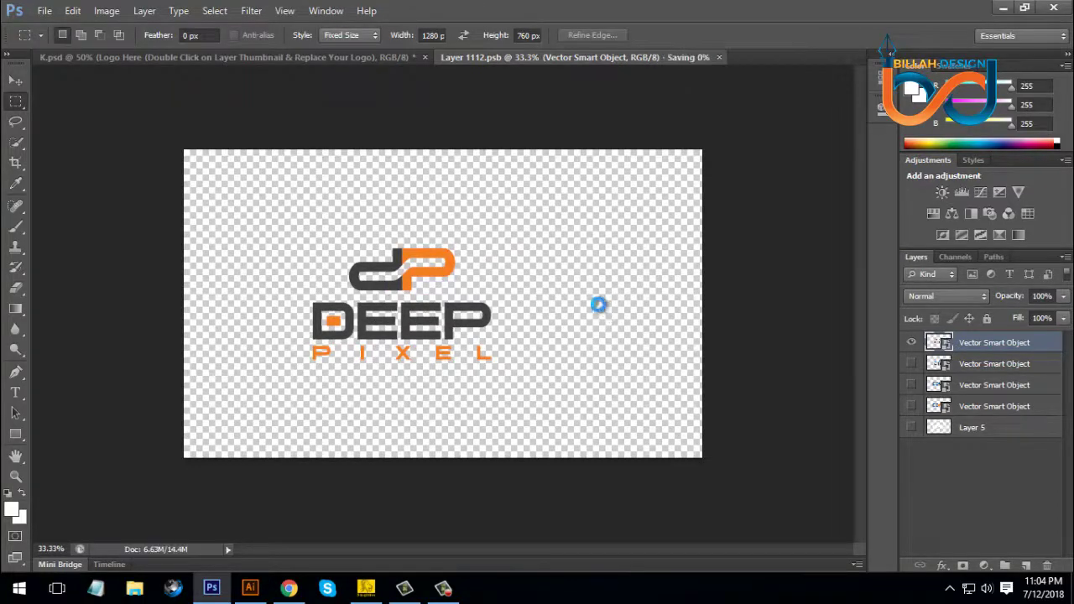
Step: Show the Logo Effect group in K.psd, then scale the placed logo to about 313% and save
left_click(358, 60)
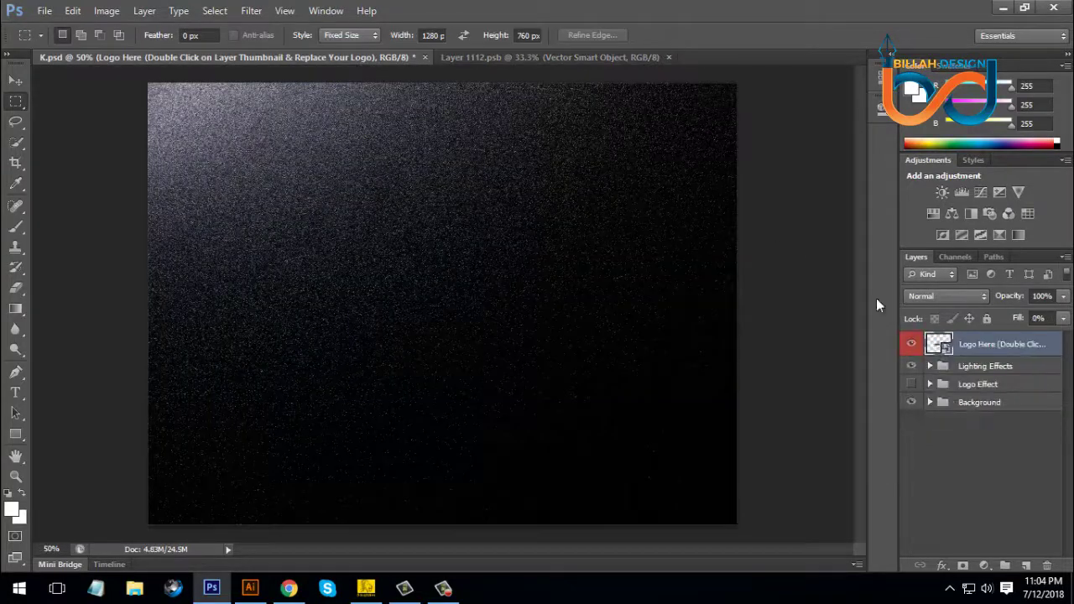
left_click(913, 385)
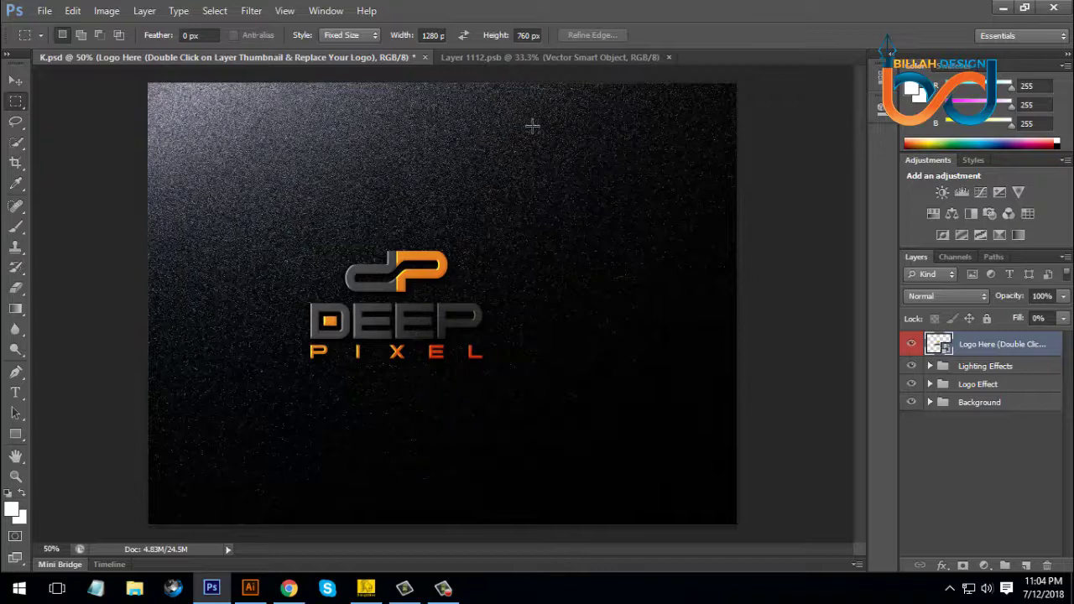
left_click(538, 59)
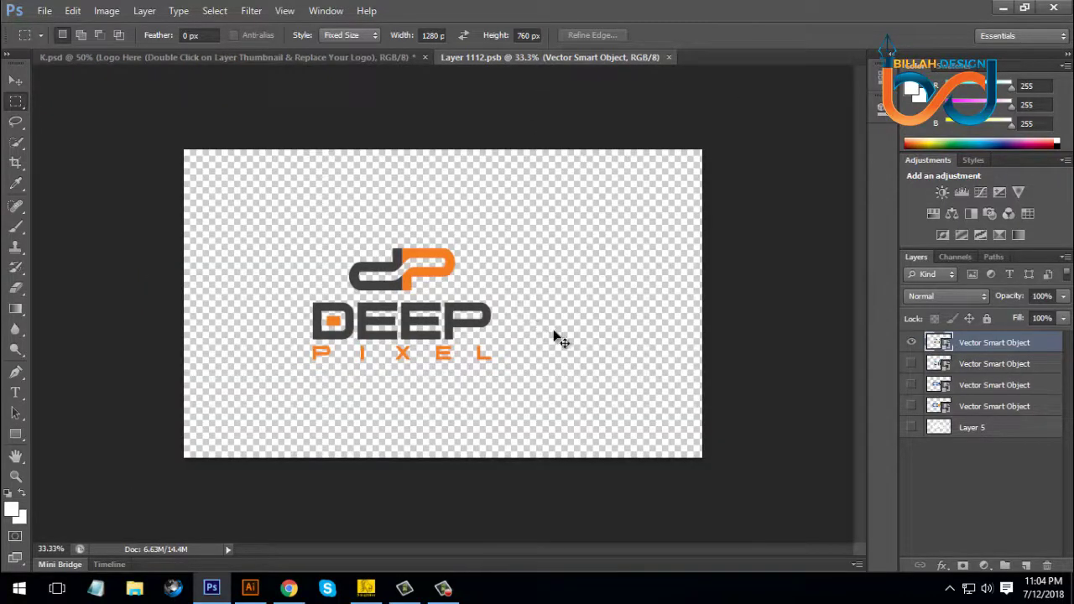
key("ctrl+t")
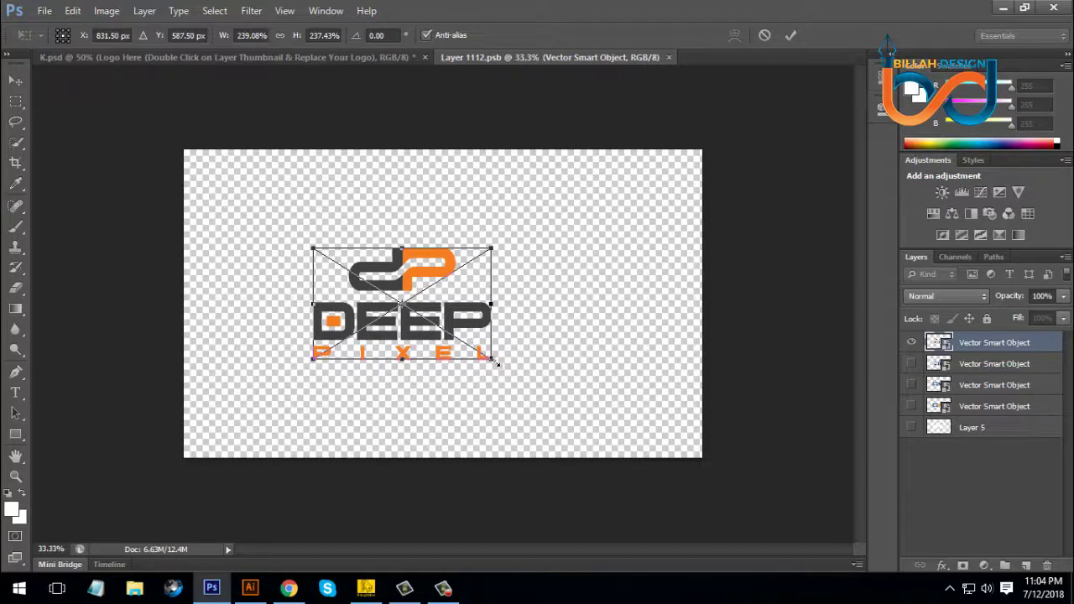
left_click_drag(497, 363, 520, 377)
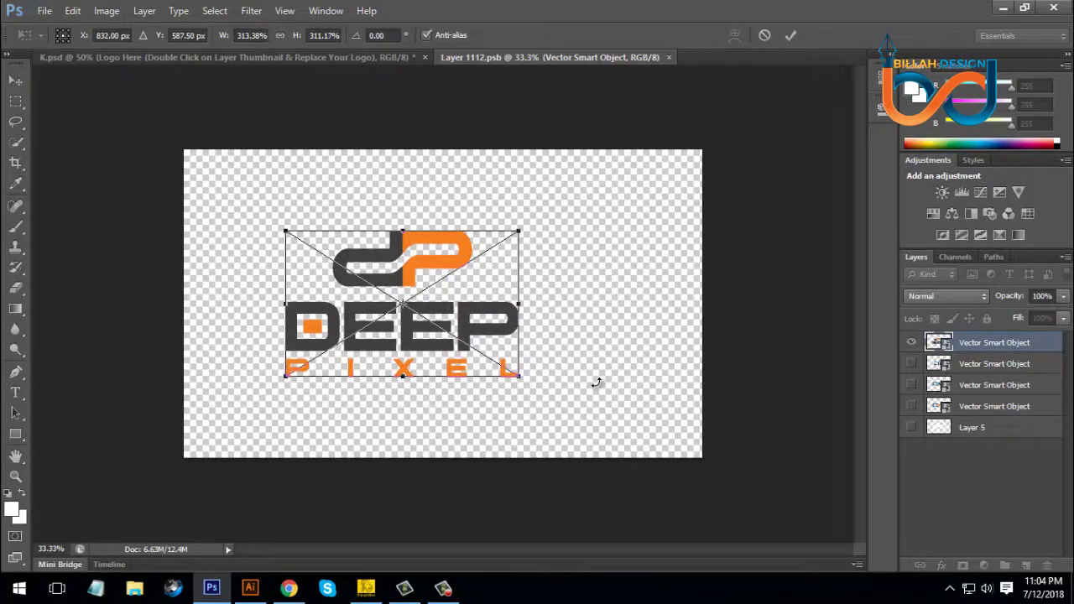
key("m")
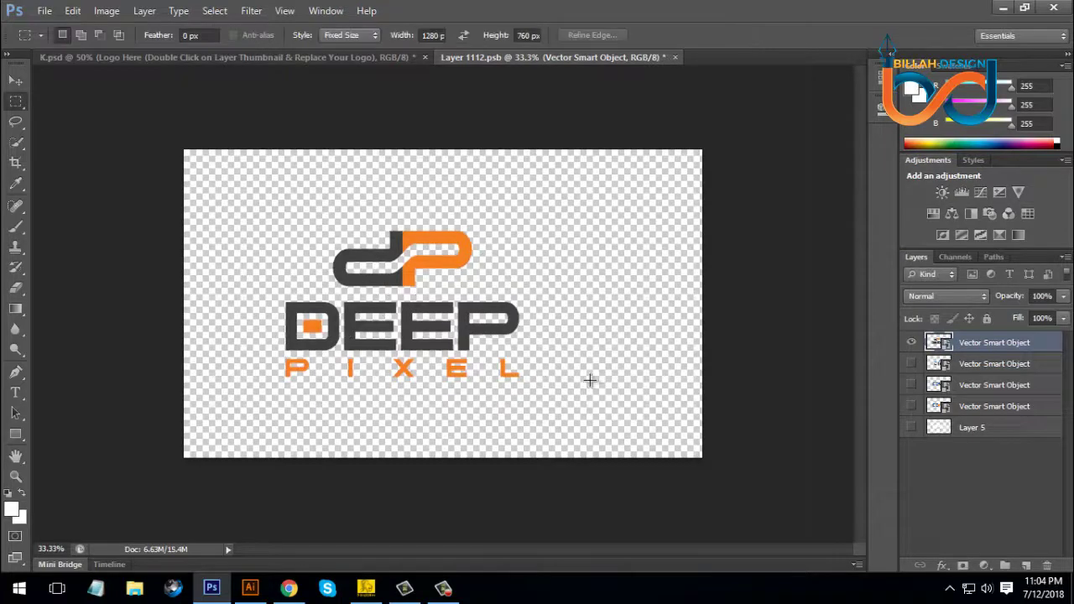
key("ctrl+s")
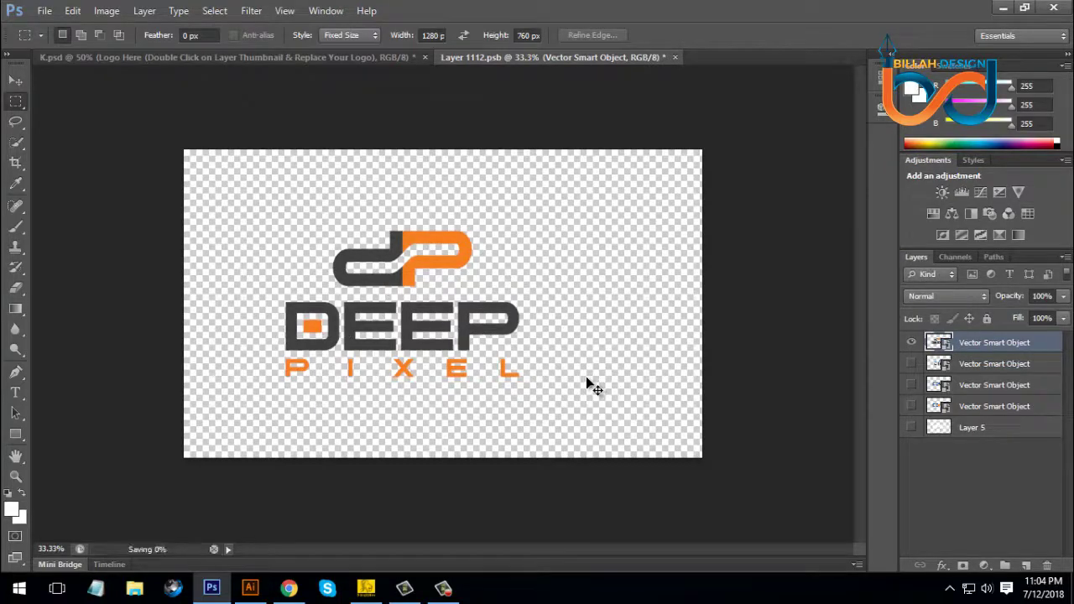
left_click(335, 61)
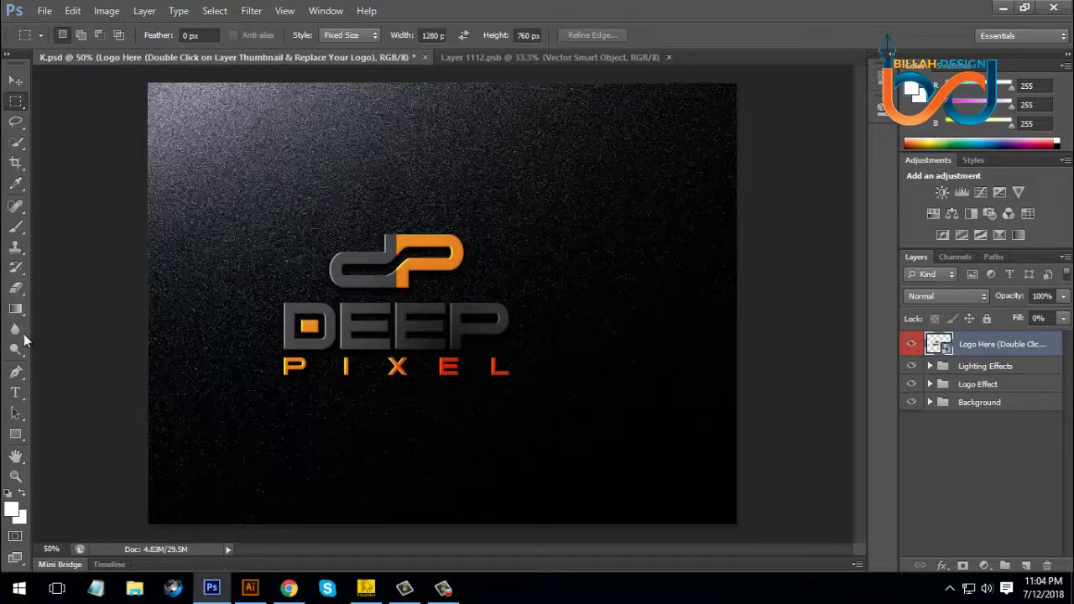
Step: Draw a tall white rectangle over the right side of the mockup
left_click(16, 433)
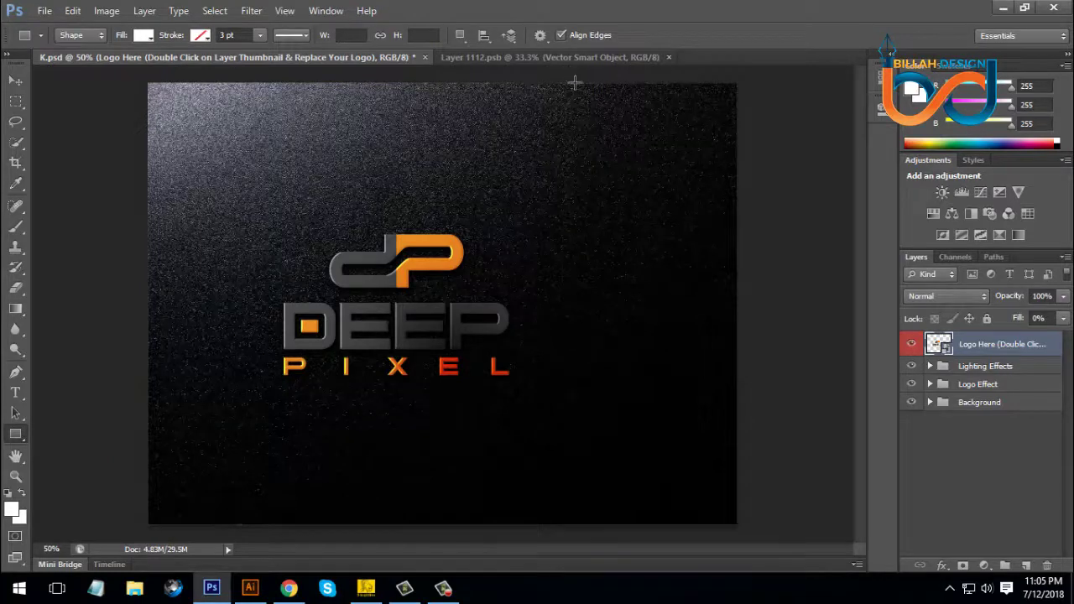
left_click_drag(568, 74, 757, 532)
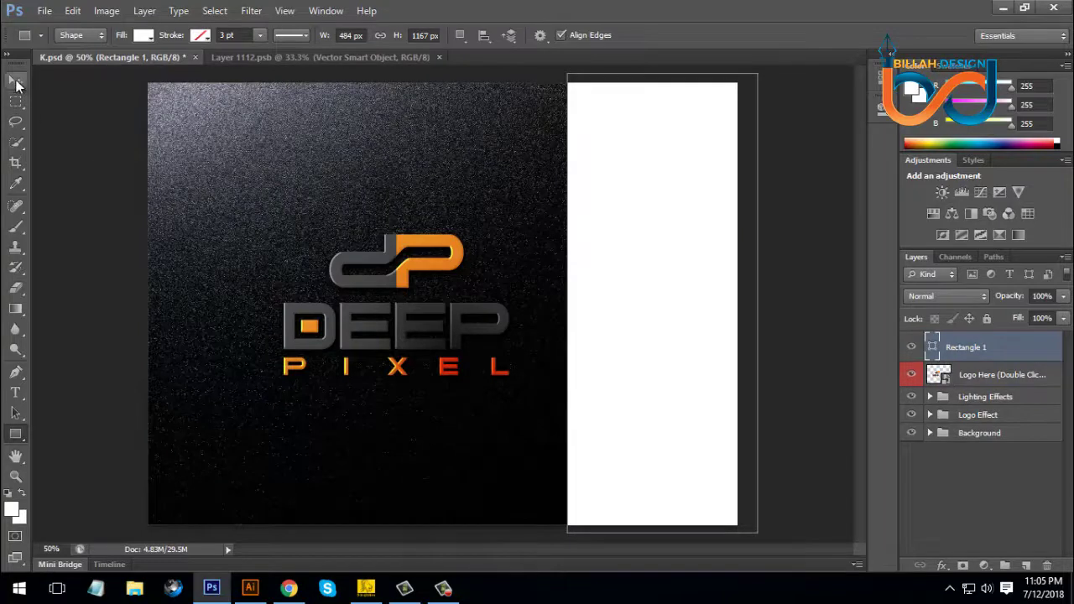
left_click(16, 81)
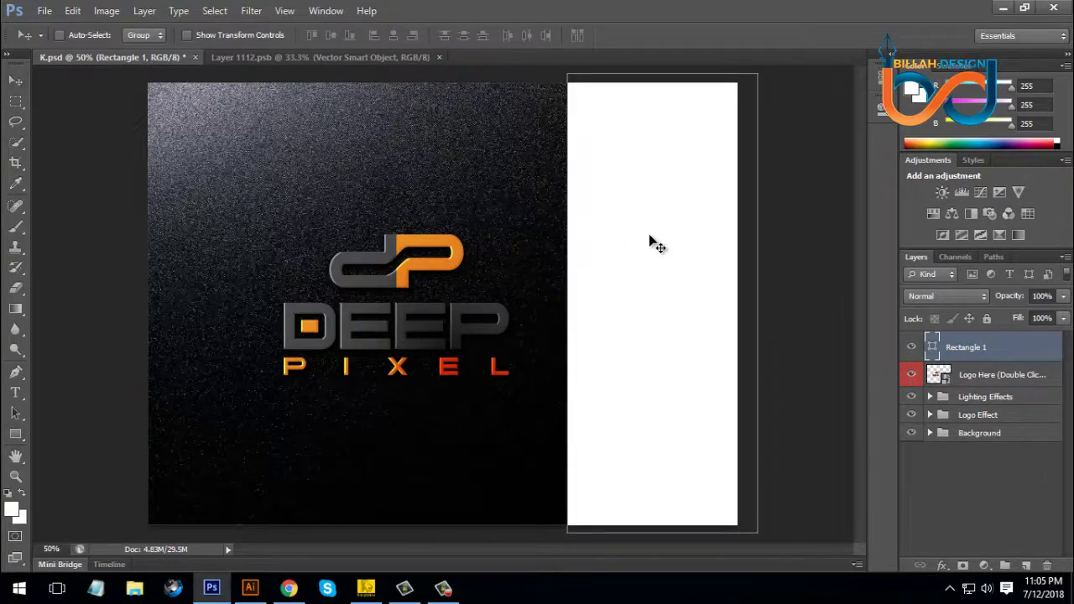
Step: Resize the white panel's side edges so it meets the dark logo surface
key("ctrl+t")
left_click_drag(564, 303, 554, 303)
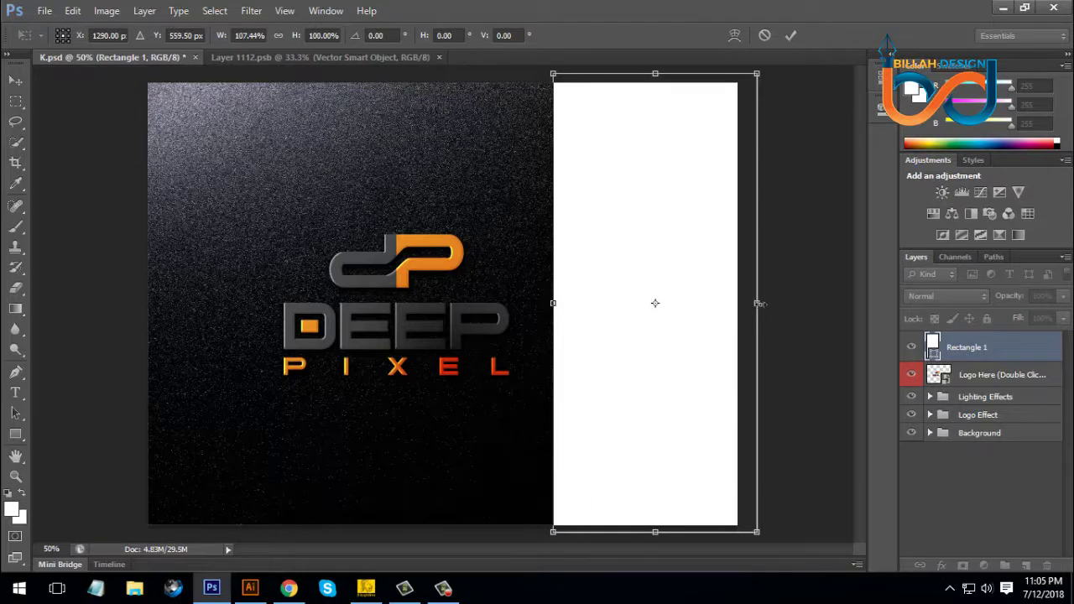
left_click_drag(759, 304, 747, 303)
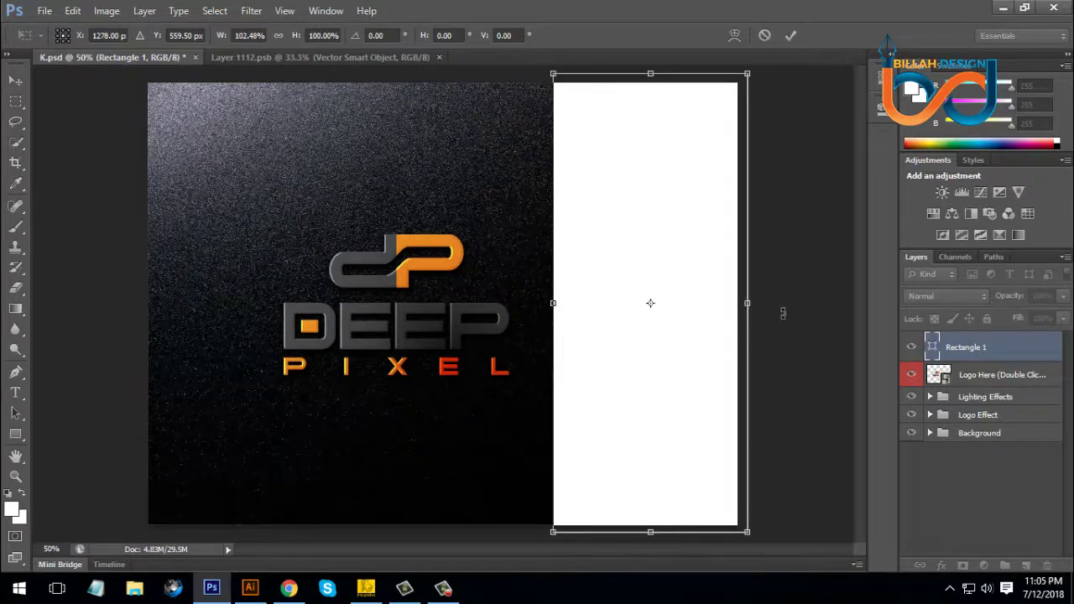
key("Return")
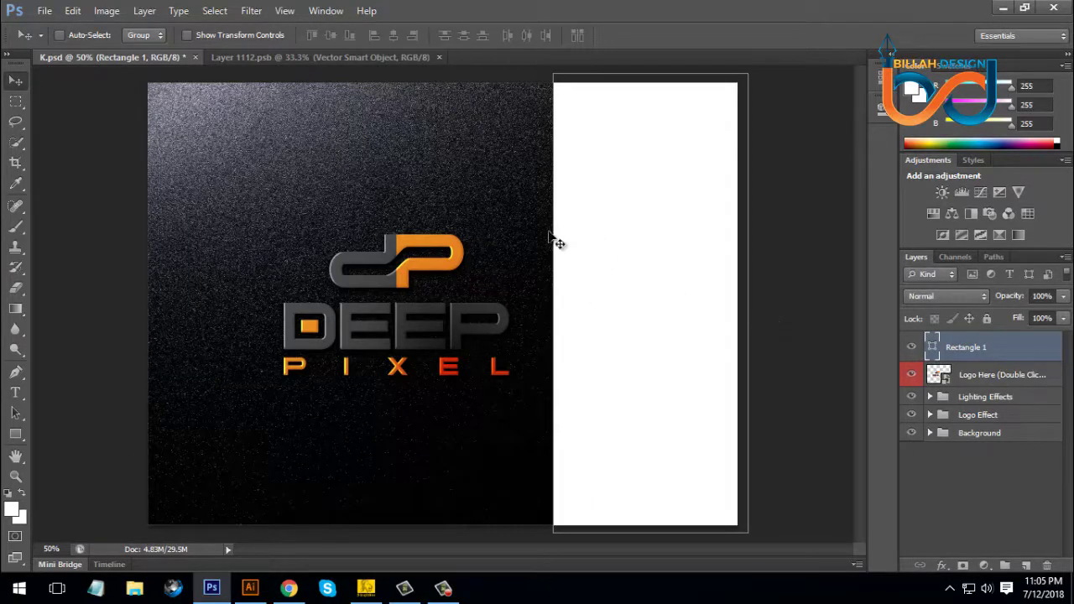
left_click(377, 57)
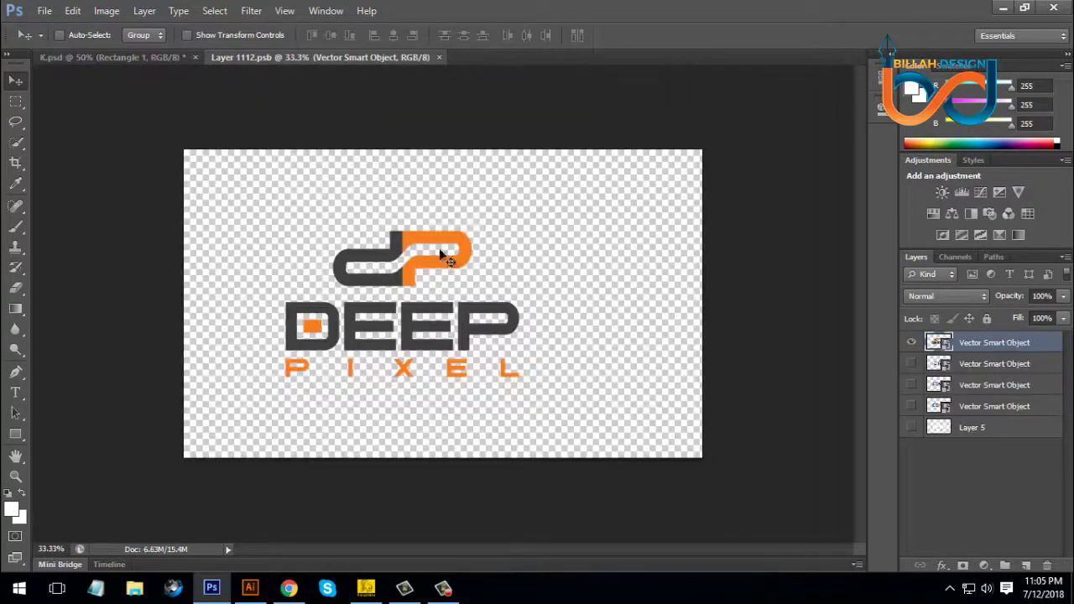
left_click(167, 57)
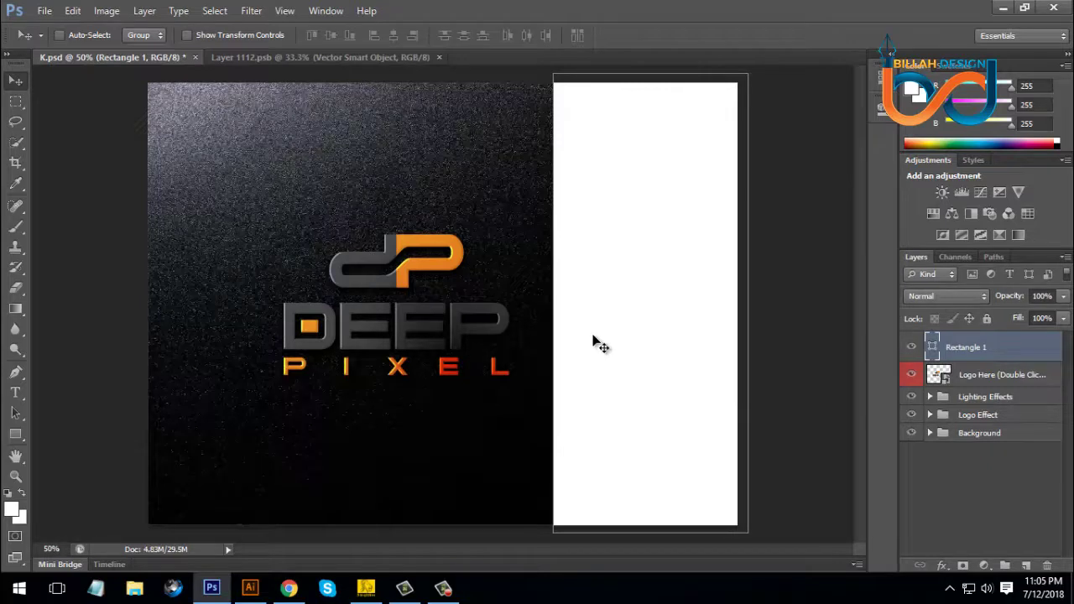
Step: Paste the flat DEEP PIXEL logo as a smart object, scaled to 123%, centred on the white panel
key("ctrl+v")
left_click(592, 190)
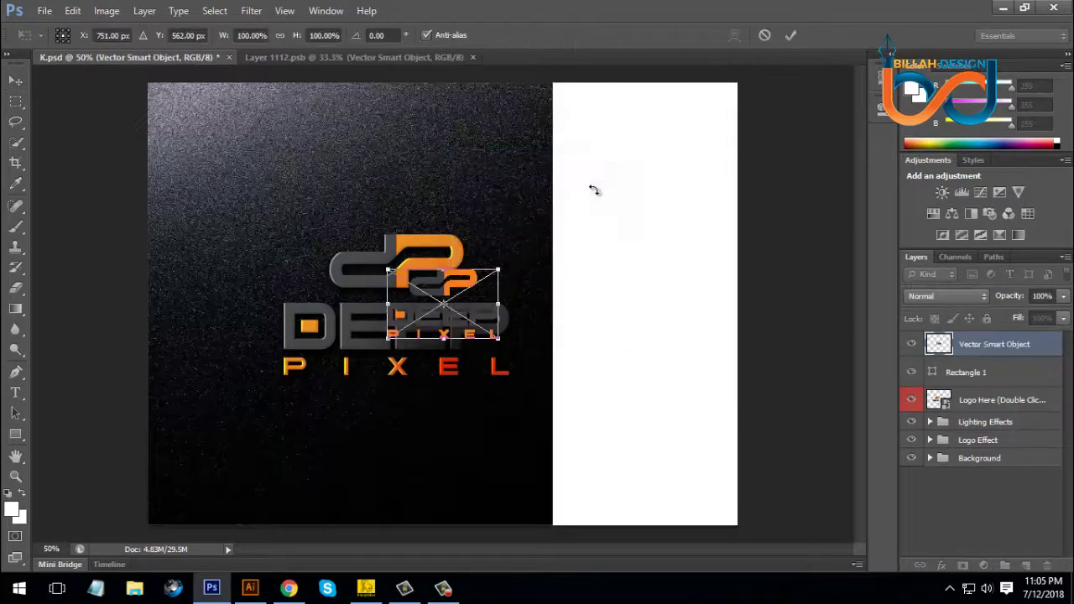
left_click_drag(448, 321, 715, 235)
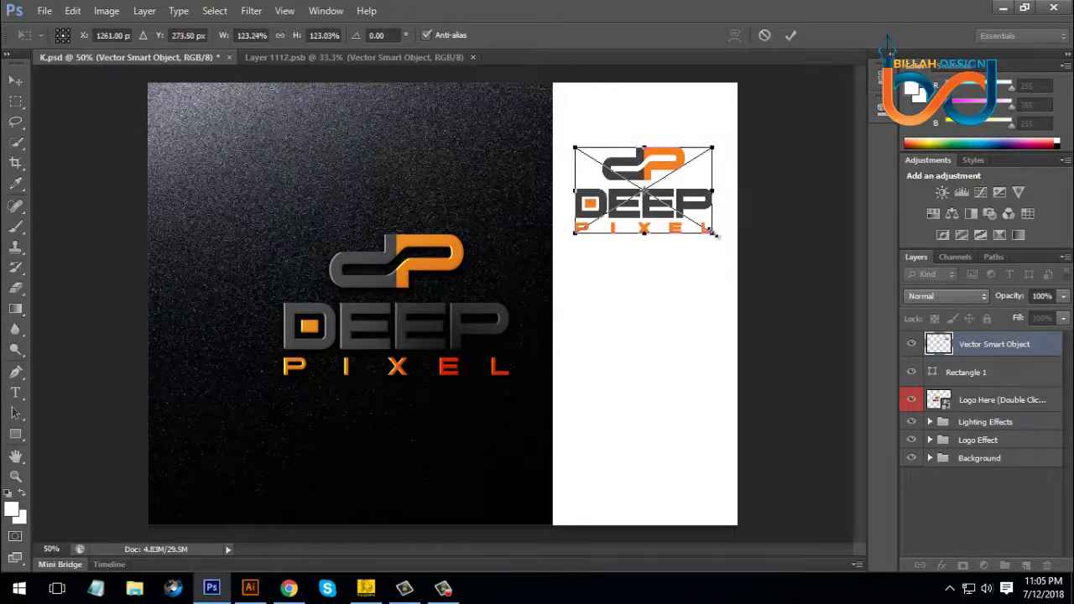
left_click_drag(651, 216, 653, 336)
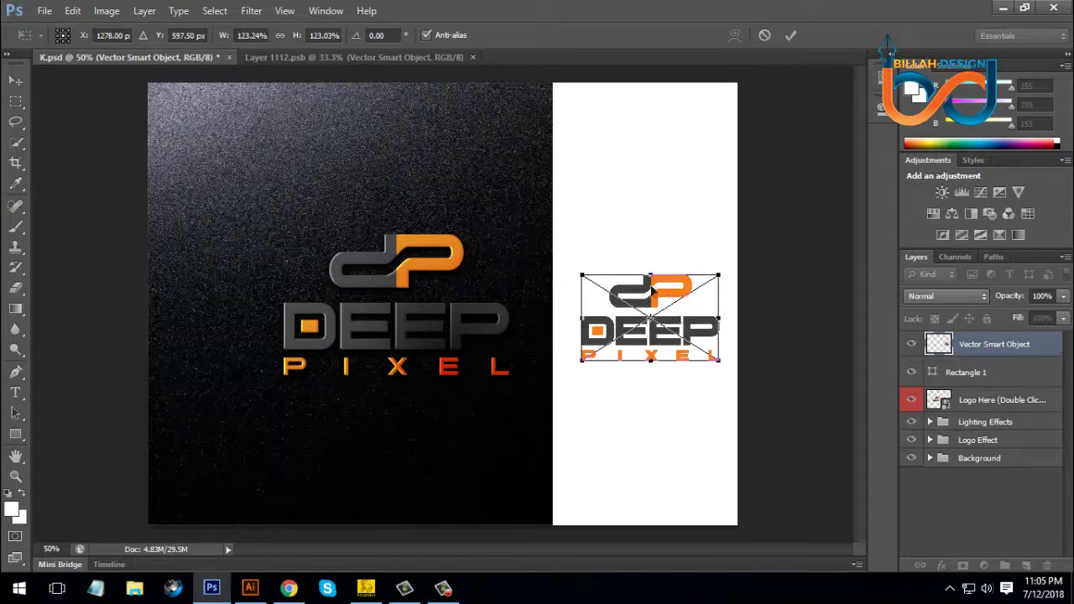
key("Return")
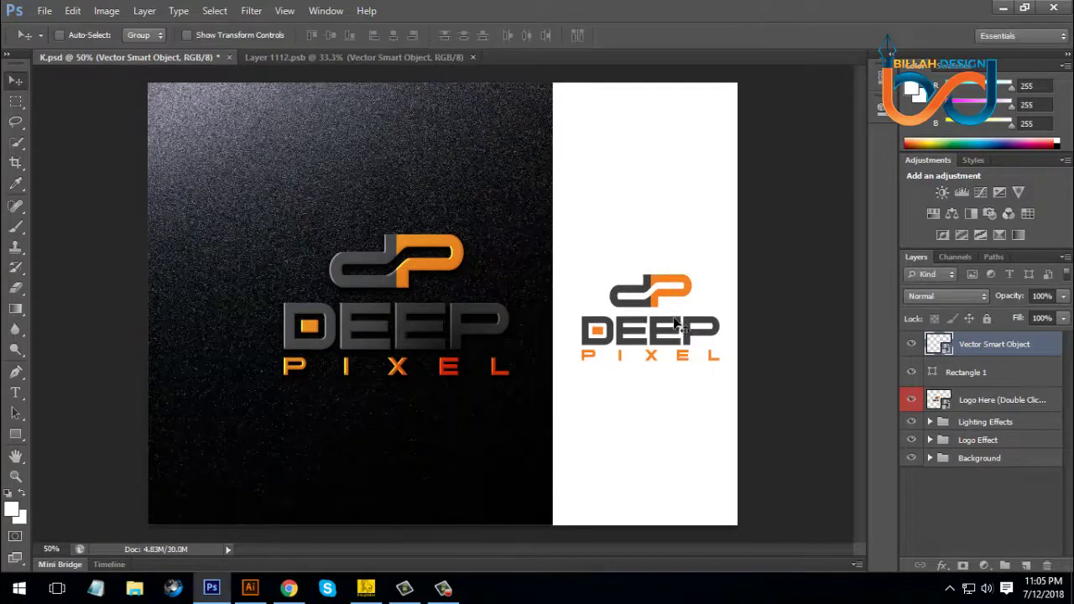